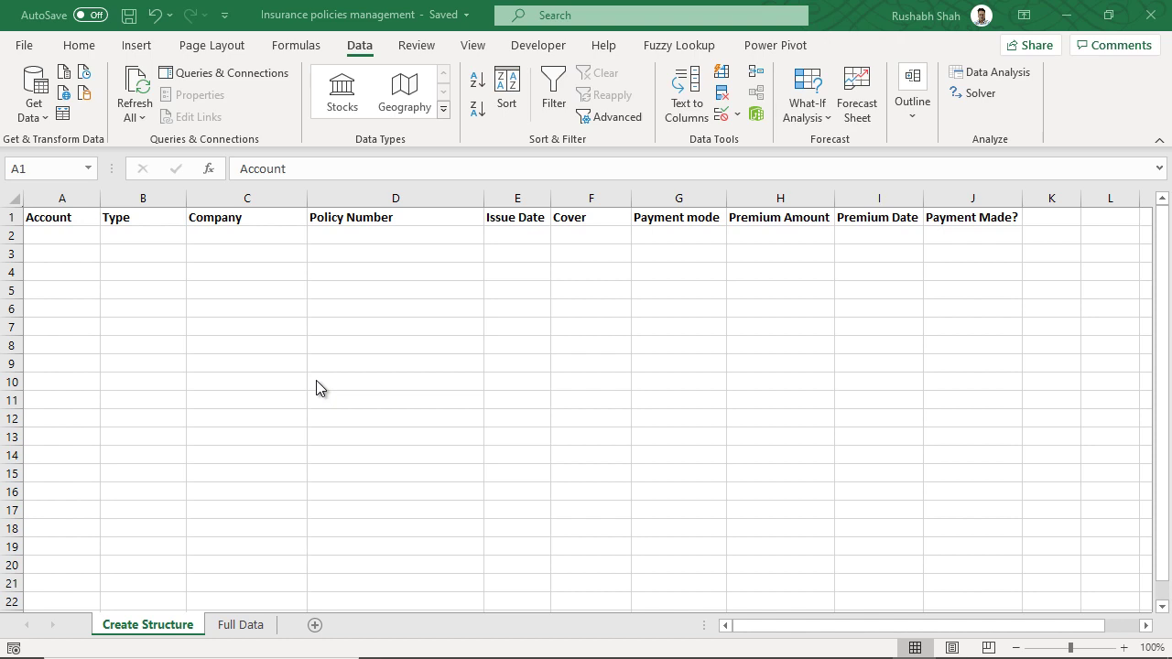
- Review the column headers from Type through Payment Made? in row 1
click(316, 380)
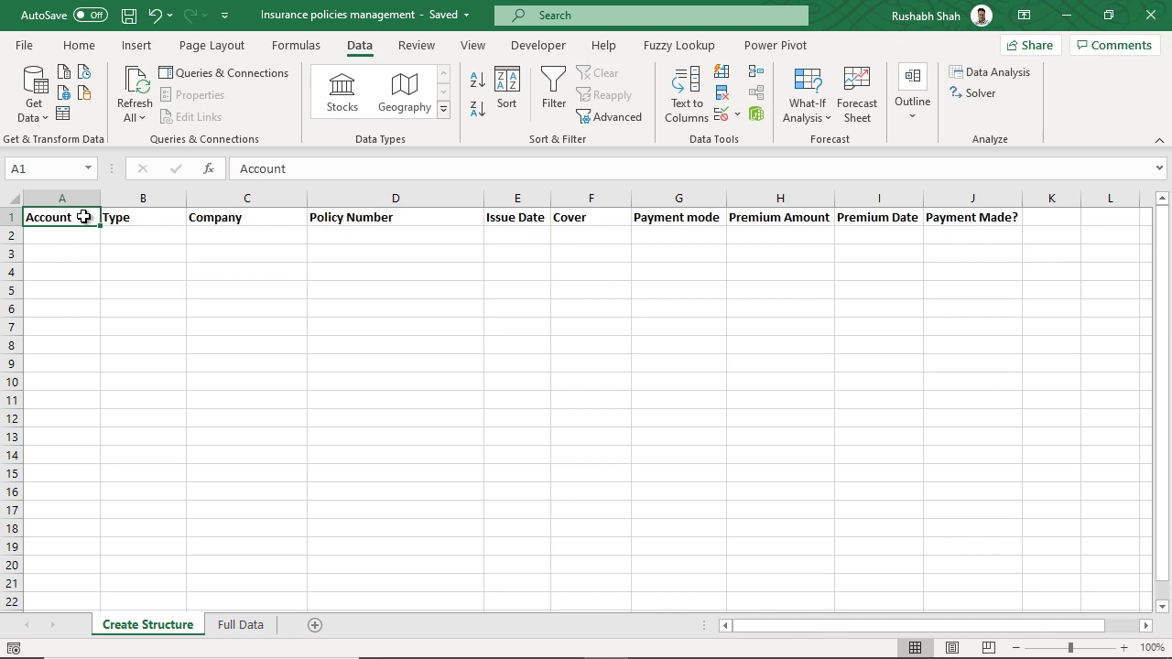
click(166, 218)
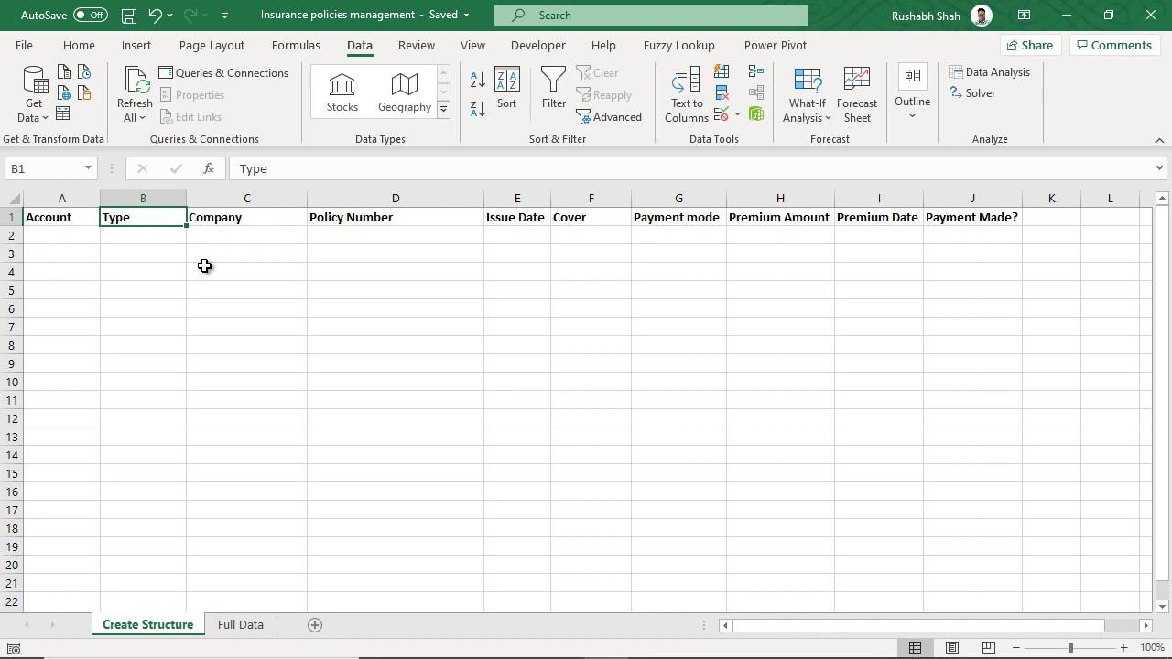
click(267, 224)
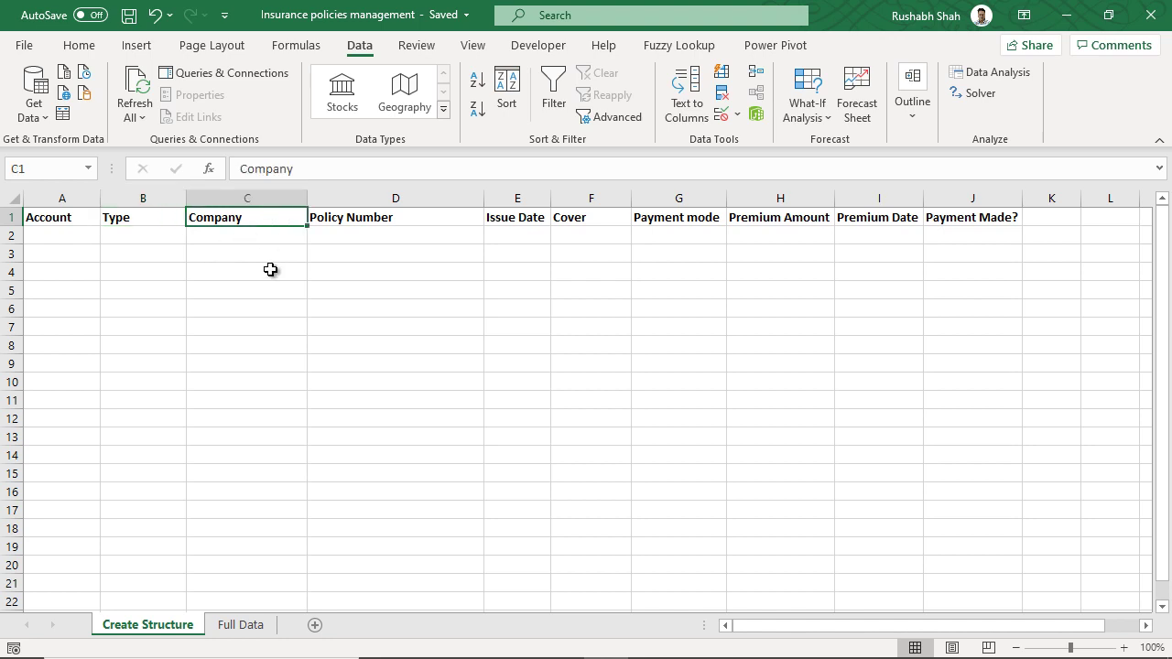
click(424, 220)
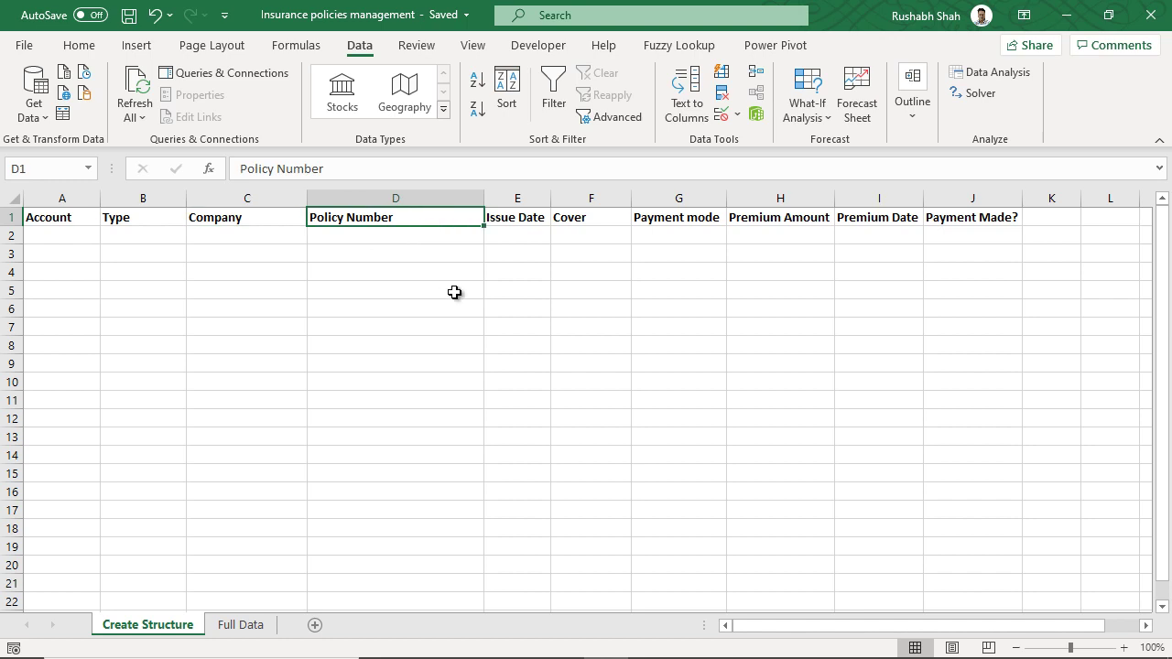
click(538, 220)
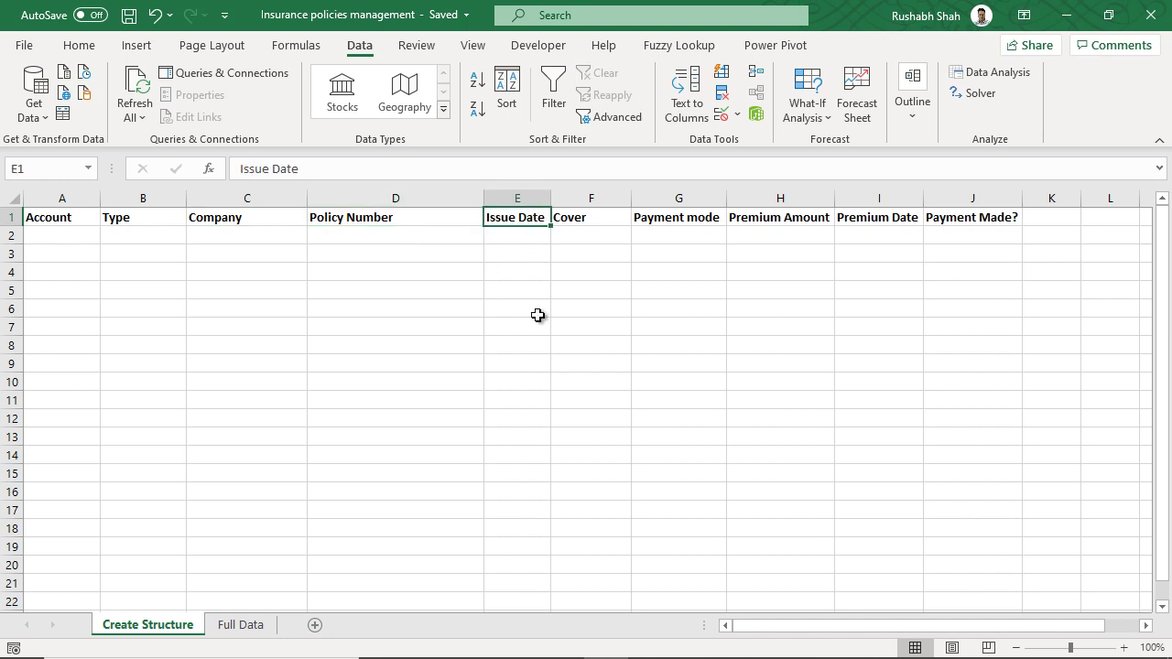
click(609, 218)
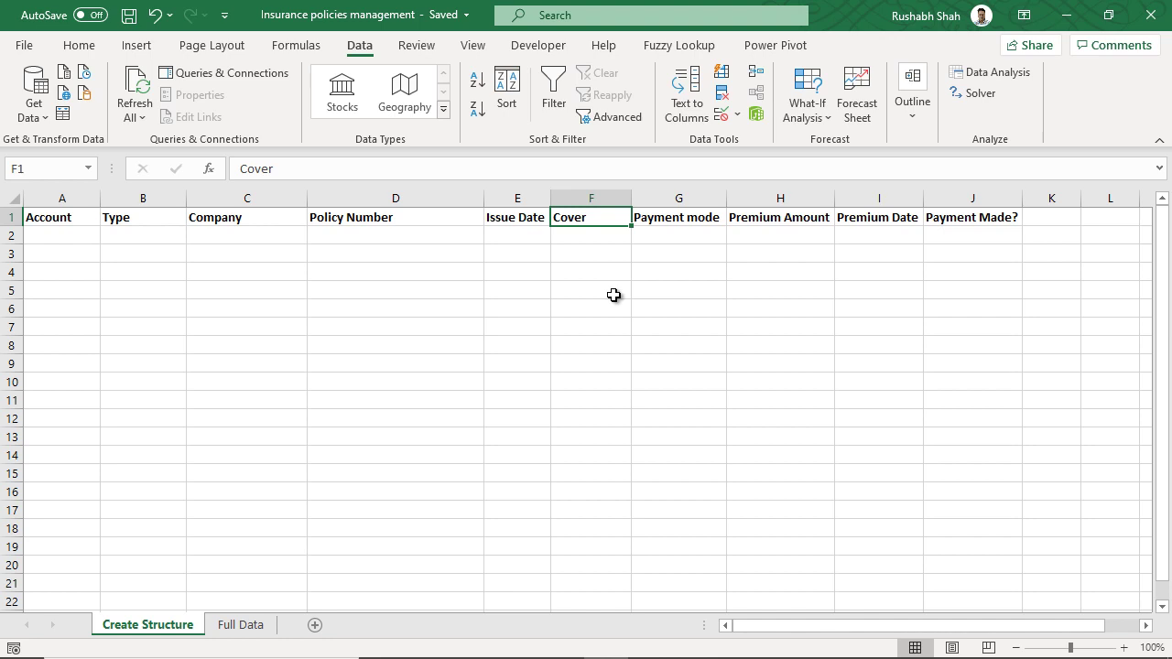
click(698, 220)
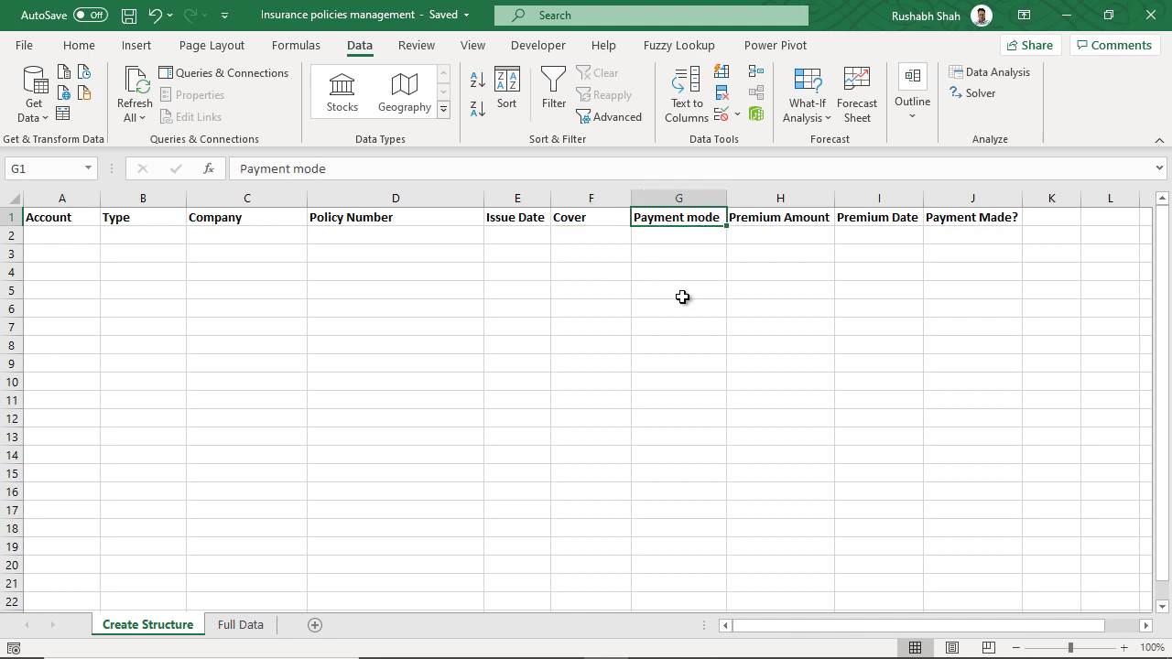
click(811, 223)
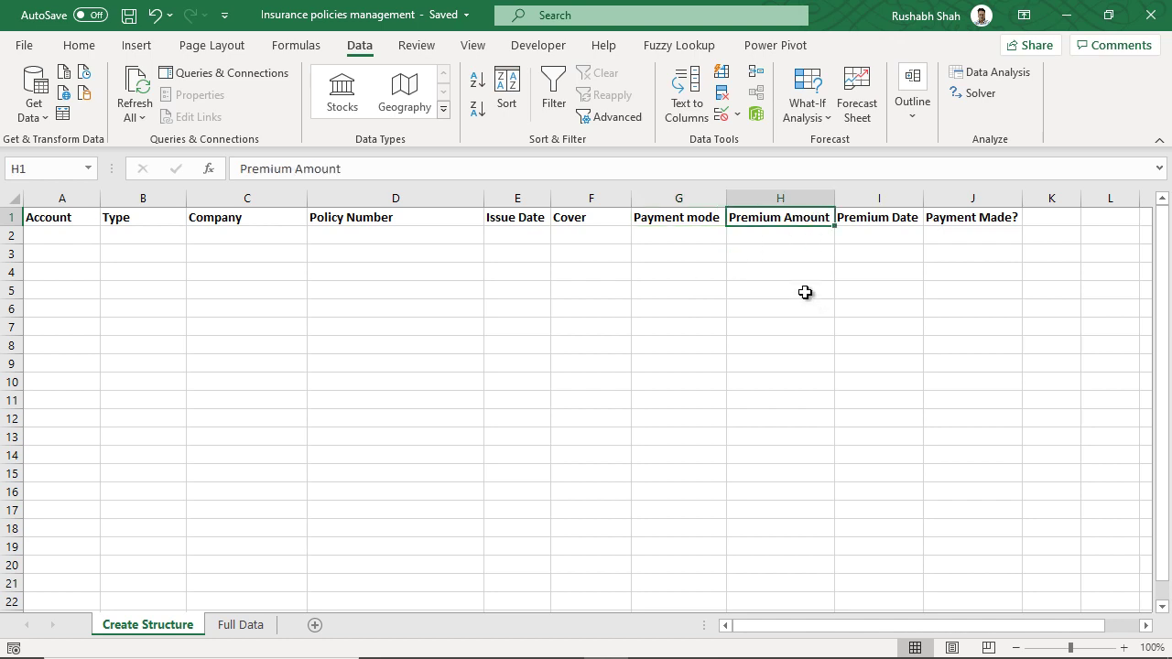
click(893, 224)
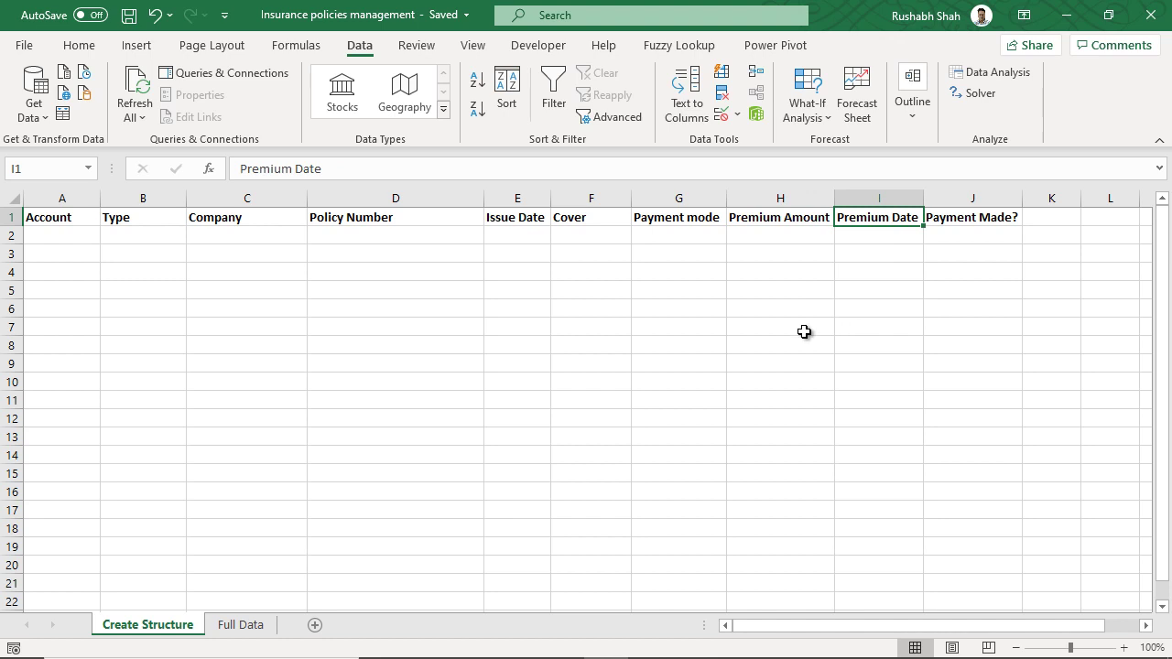
click(978, 224)
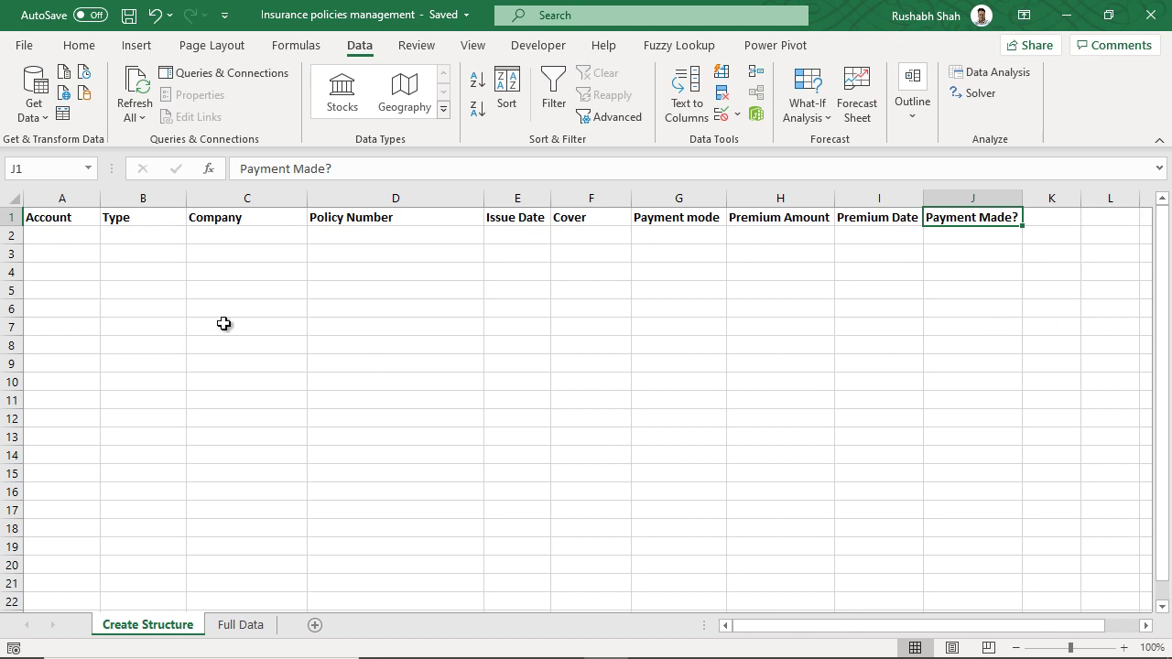
- Start row 2 with Husband, Life Policy, Bajaj Allianz and the policy number
click(75, 237)
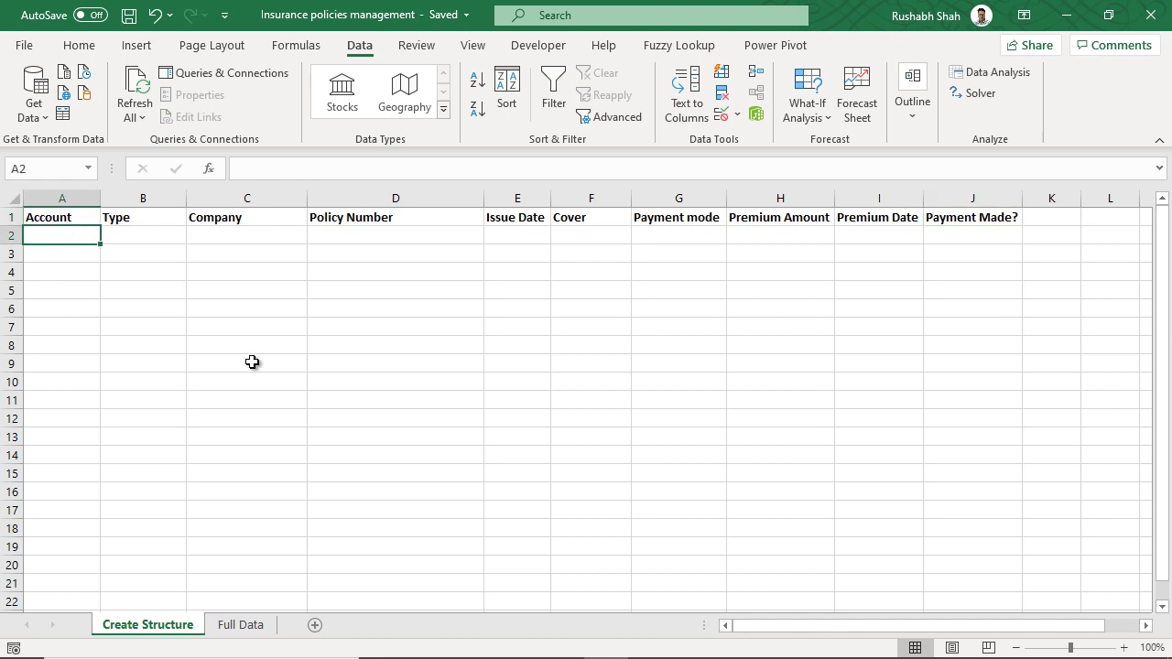
text(Husband)
key(Tab)
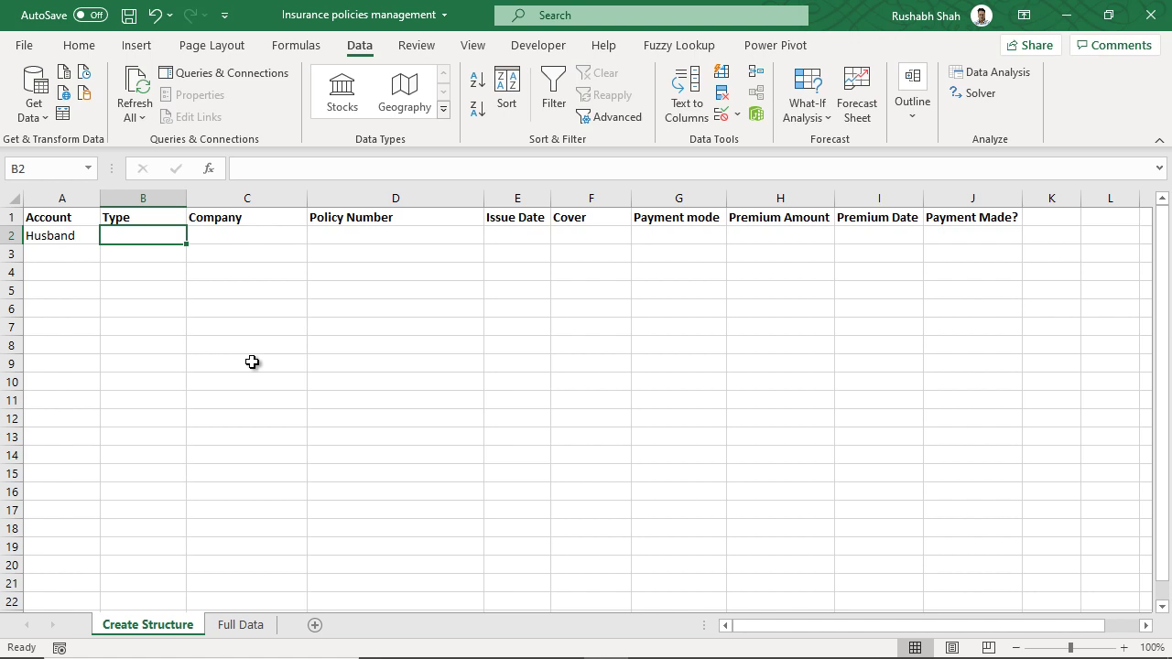
text(Life)
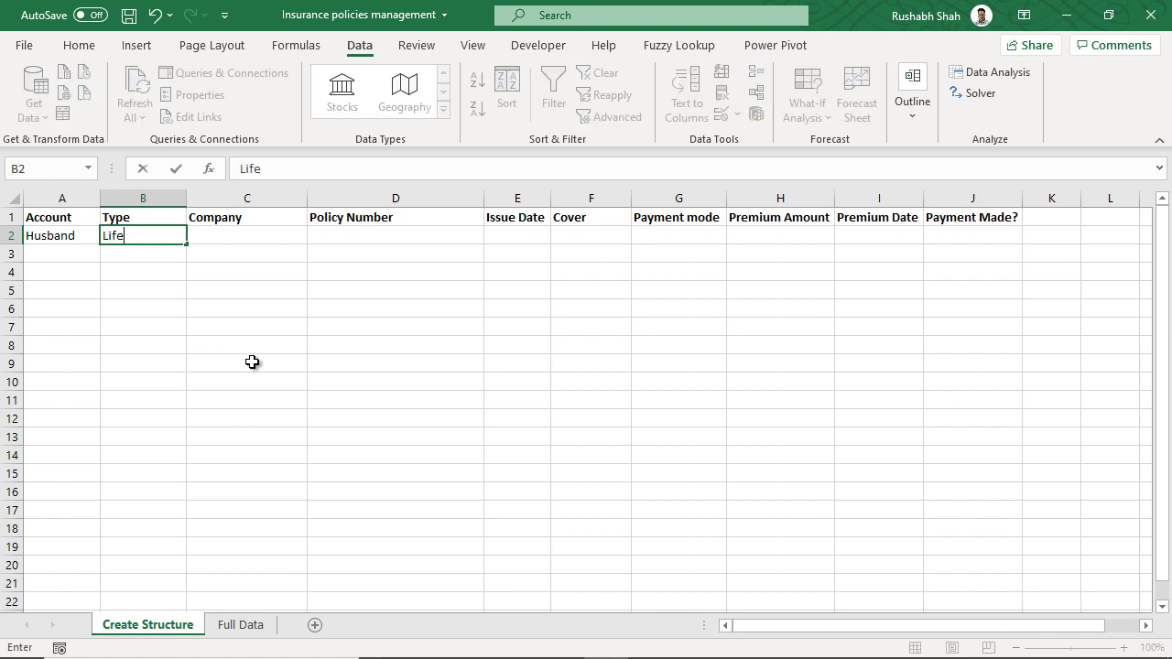
text( P olicy)
key(Tab)
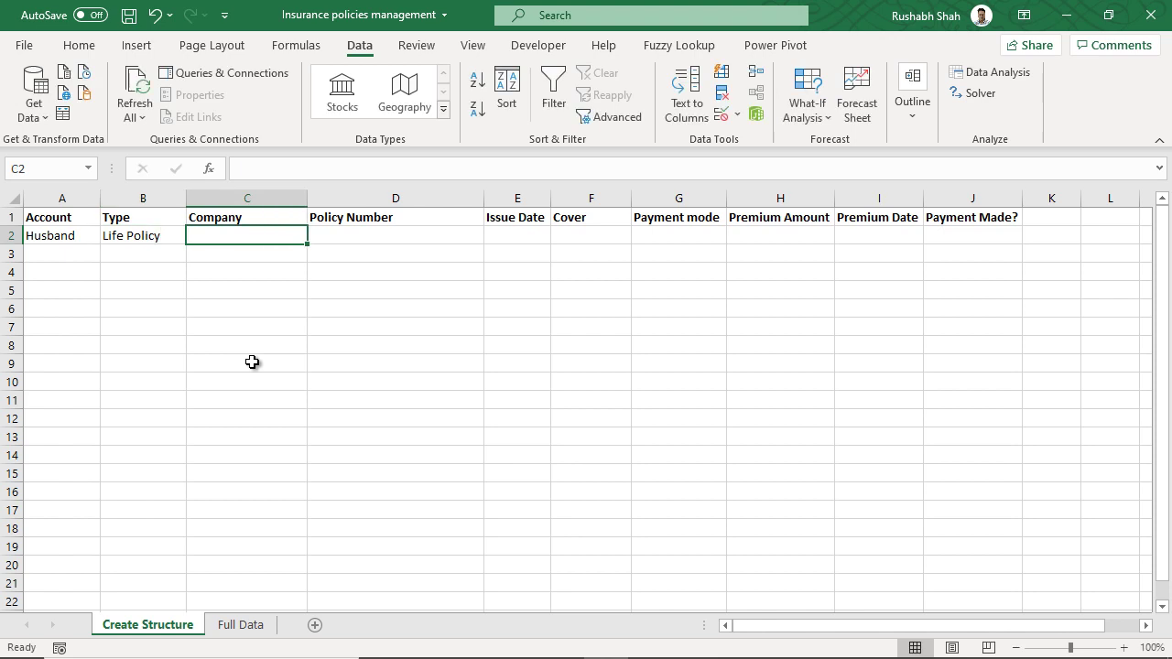
text(Bajaj A)
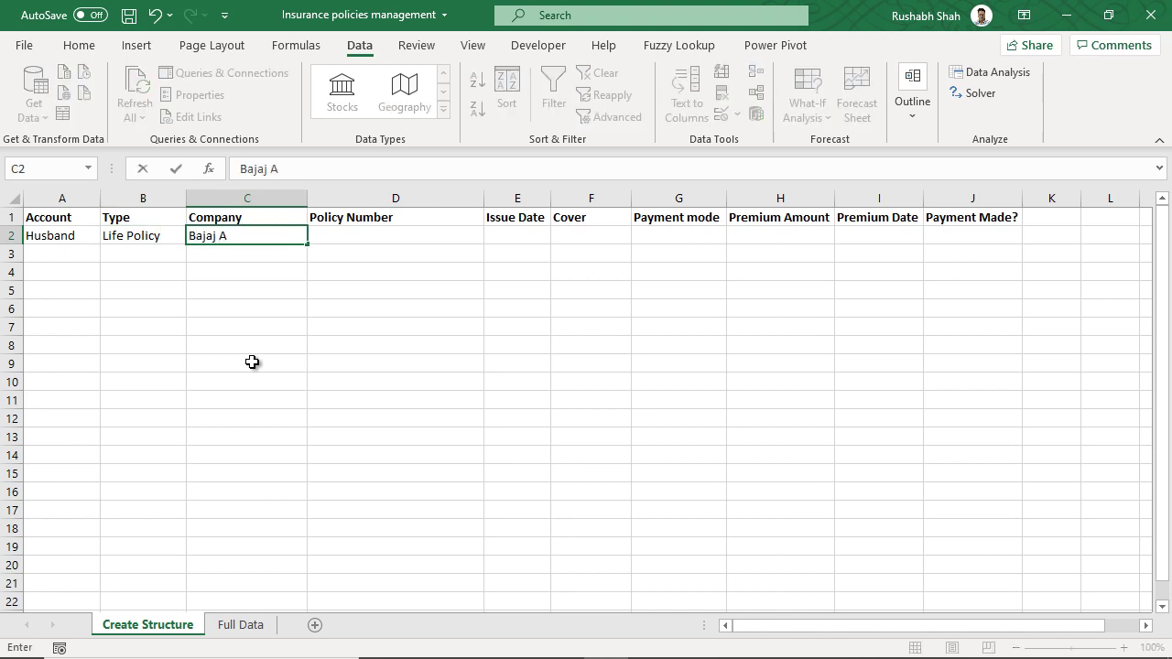
text(llianz)
key(Tab)
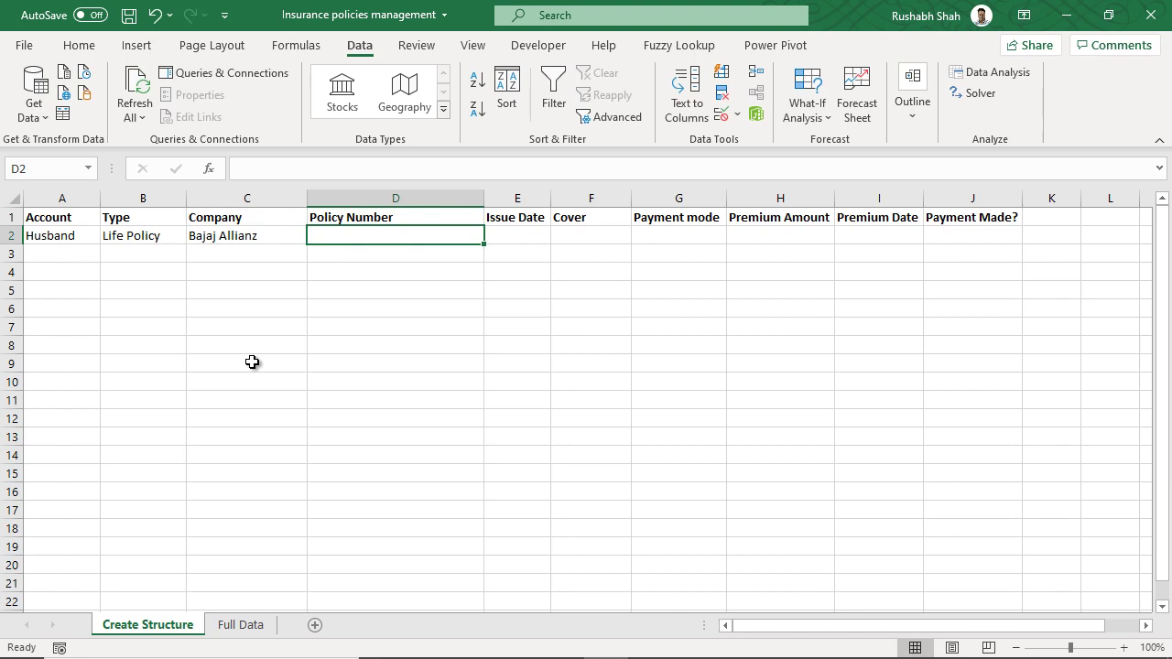
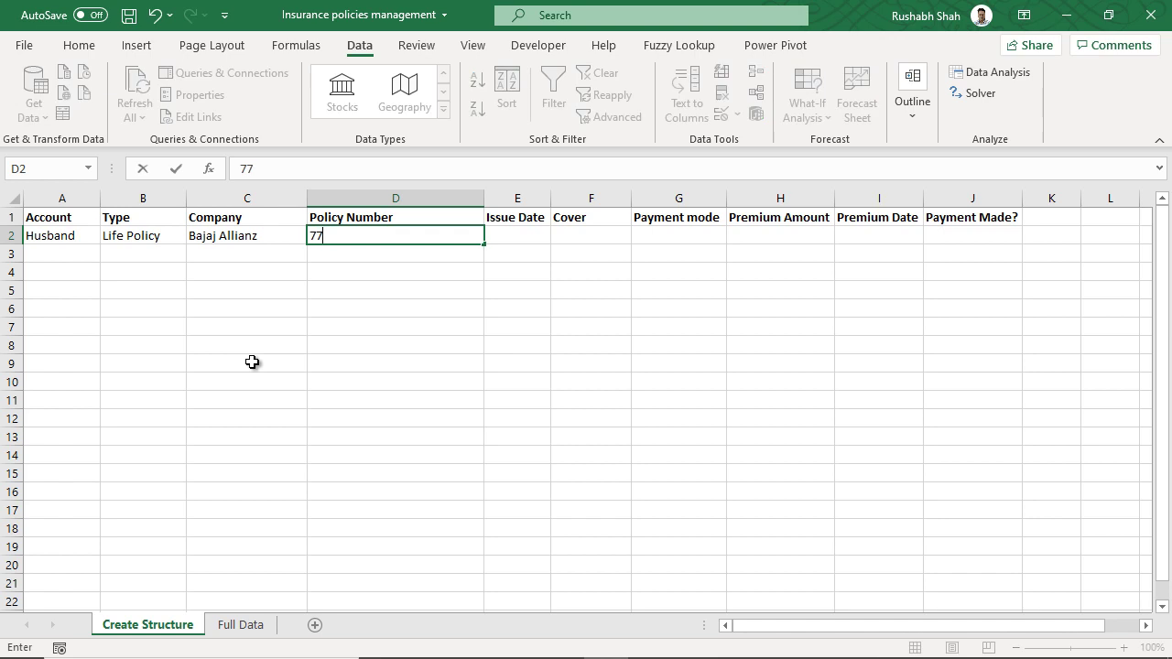
key(Tab)
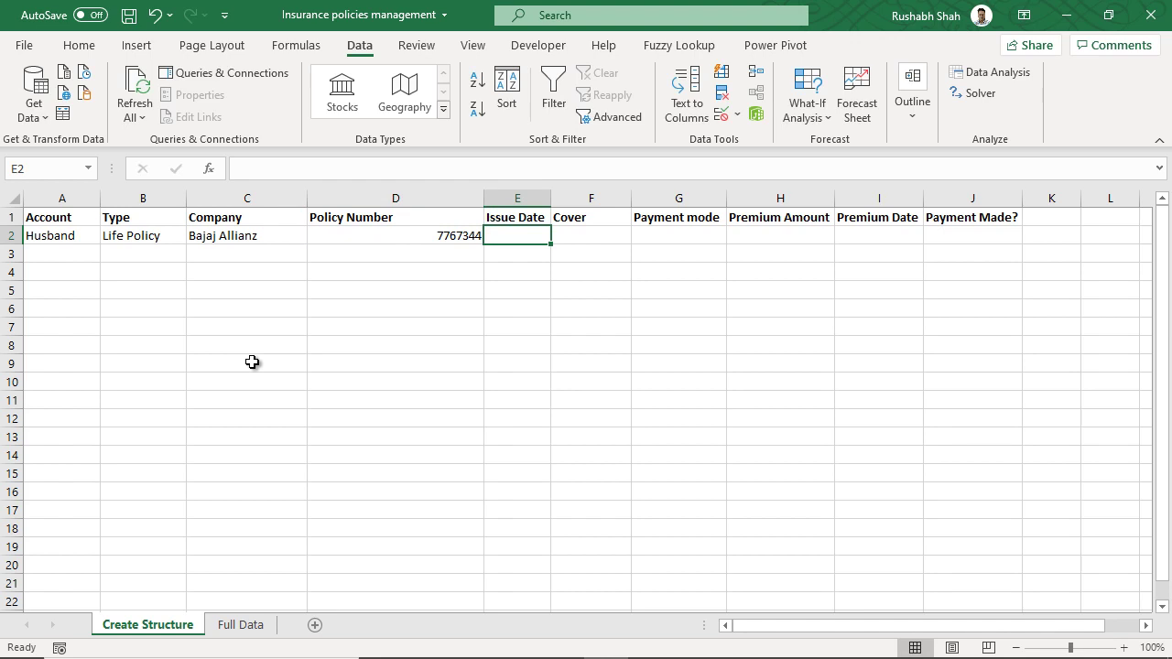
- Finish row 2: issue date 31-01-2019, 25L, Online, 12500, premium date 31-01-2020, Yes
text(31-)
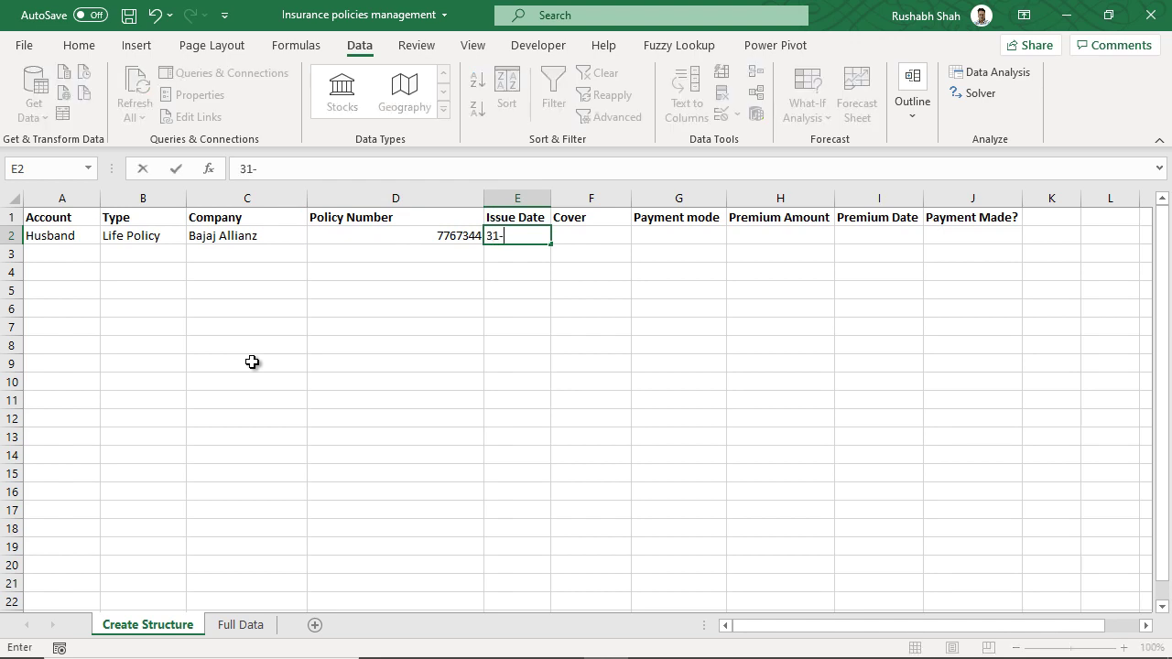
text(1-22)
key(BackSpace)
text(019)
key(Tab)
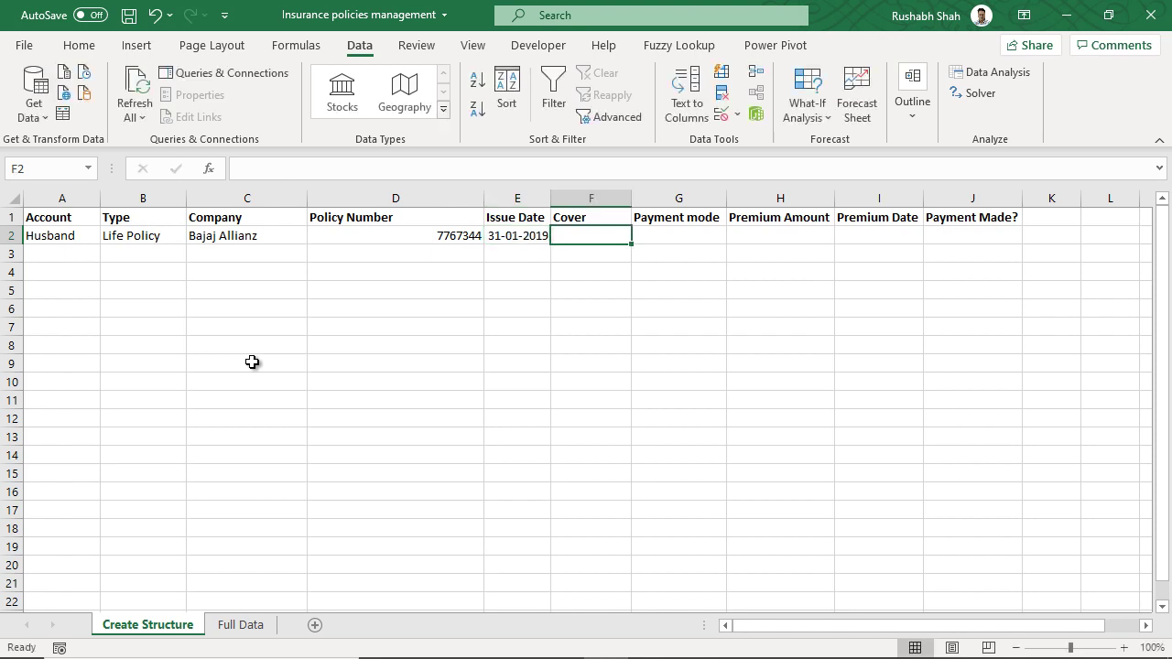
text(25)
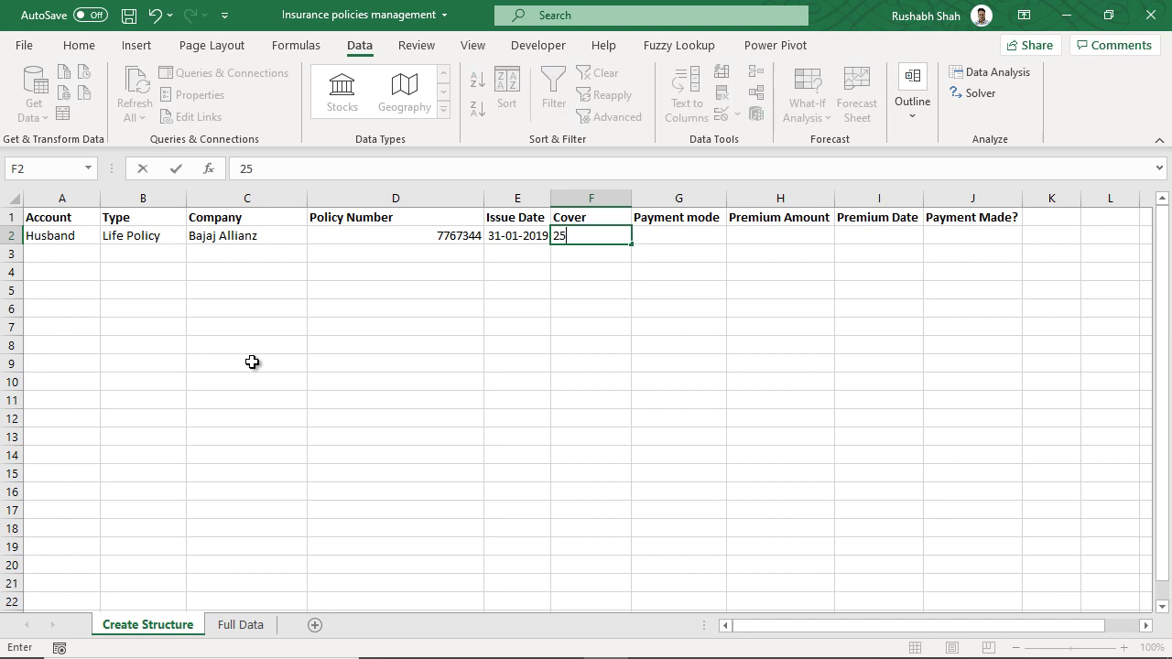
text(L)
key(Tab)
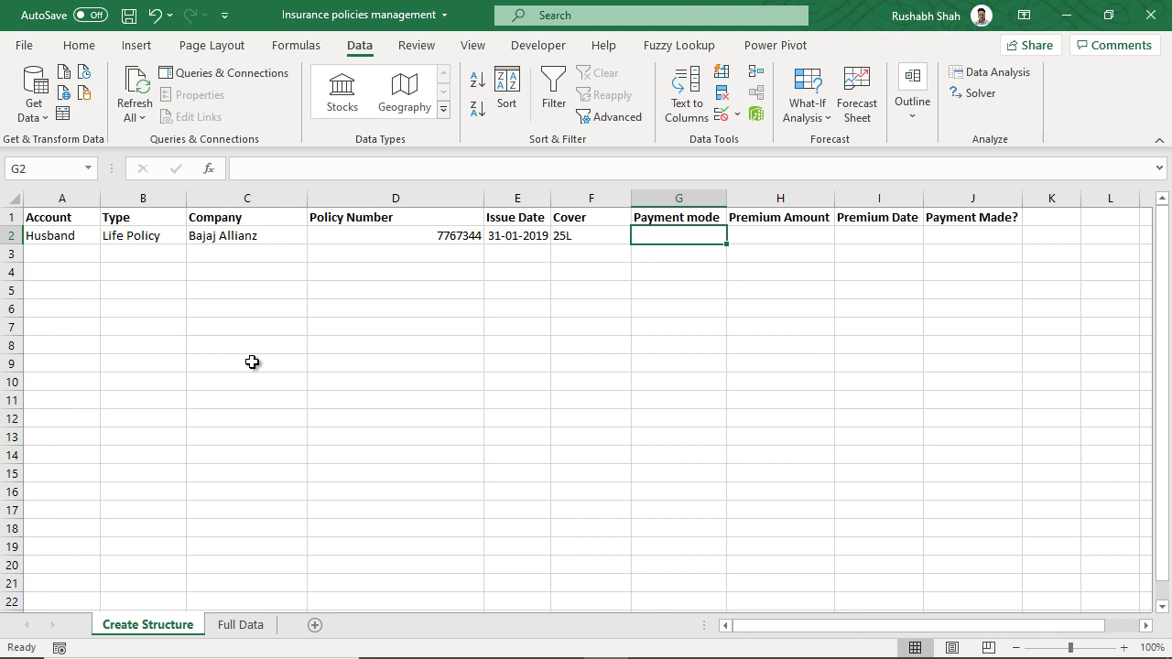
text(Online)
key(Tab)
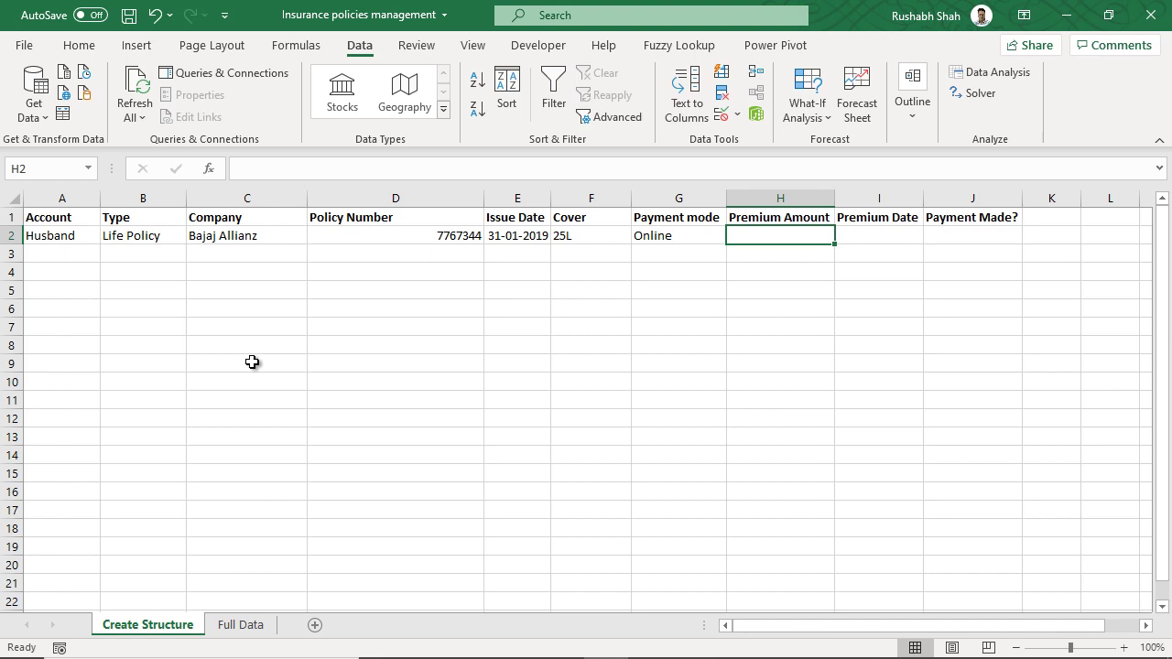
text(12500)
key(Tab)
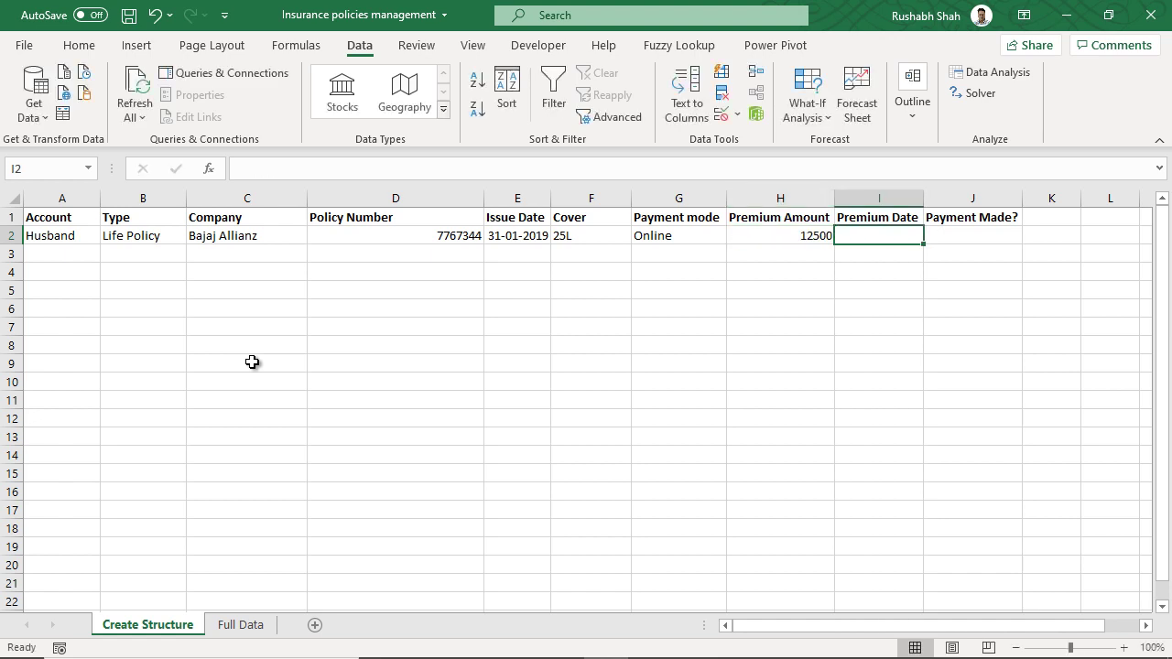
text(31-01-2020)
key(Tab)
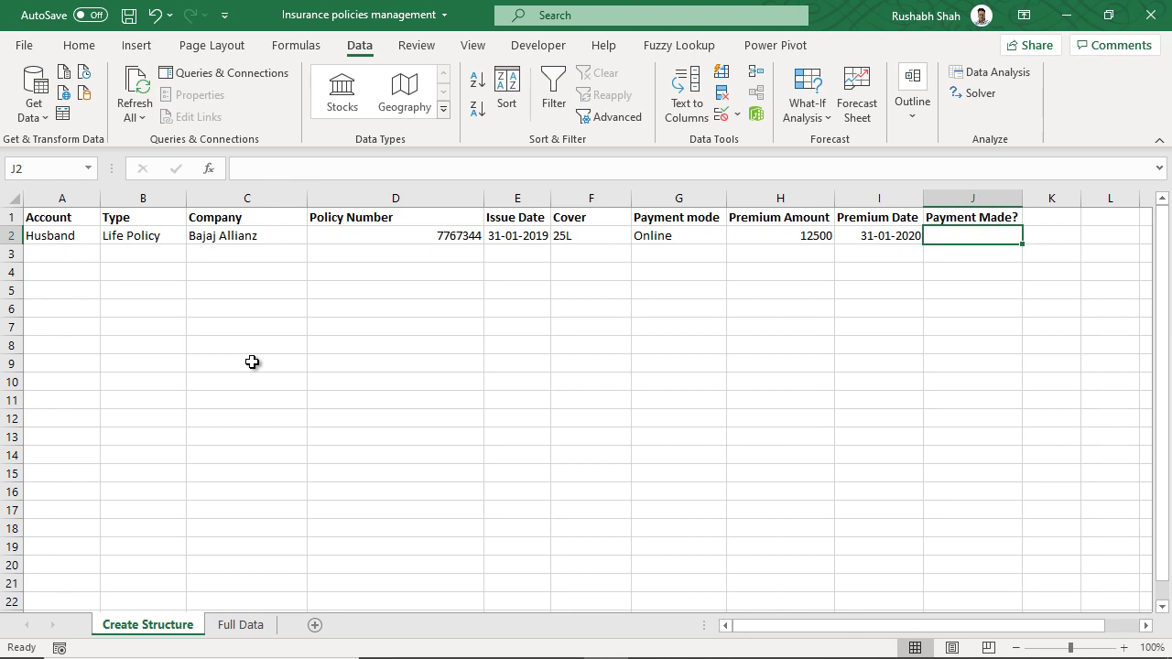
text(Yes)
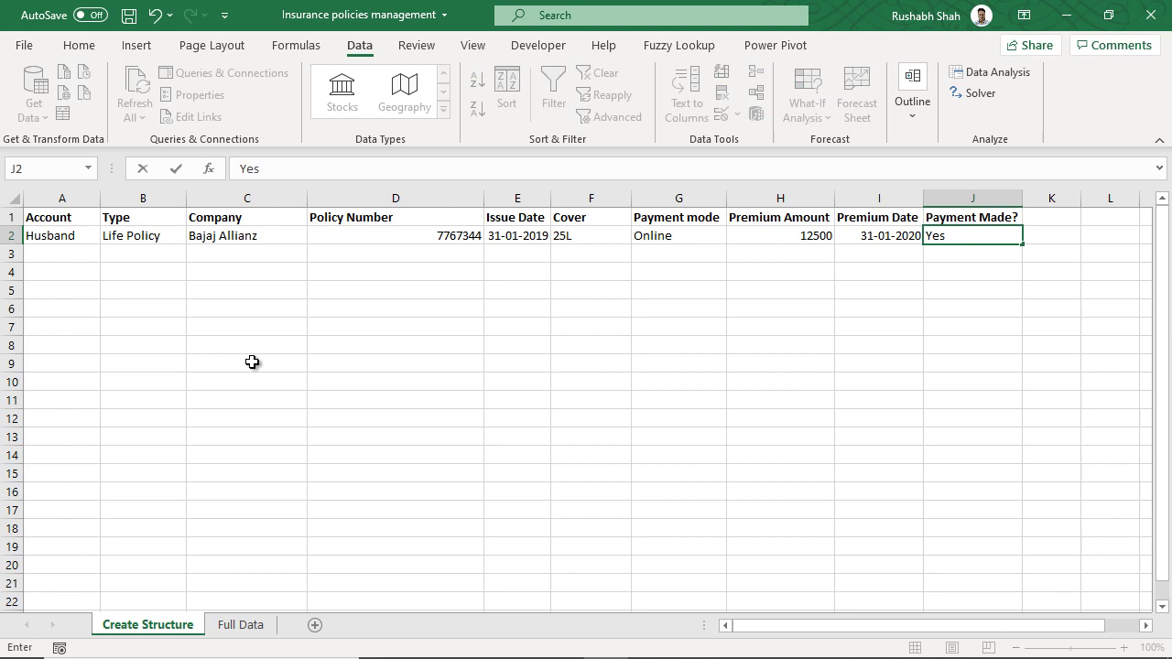
key(Return)
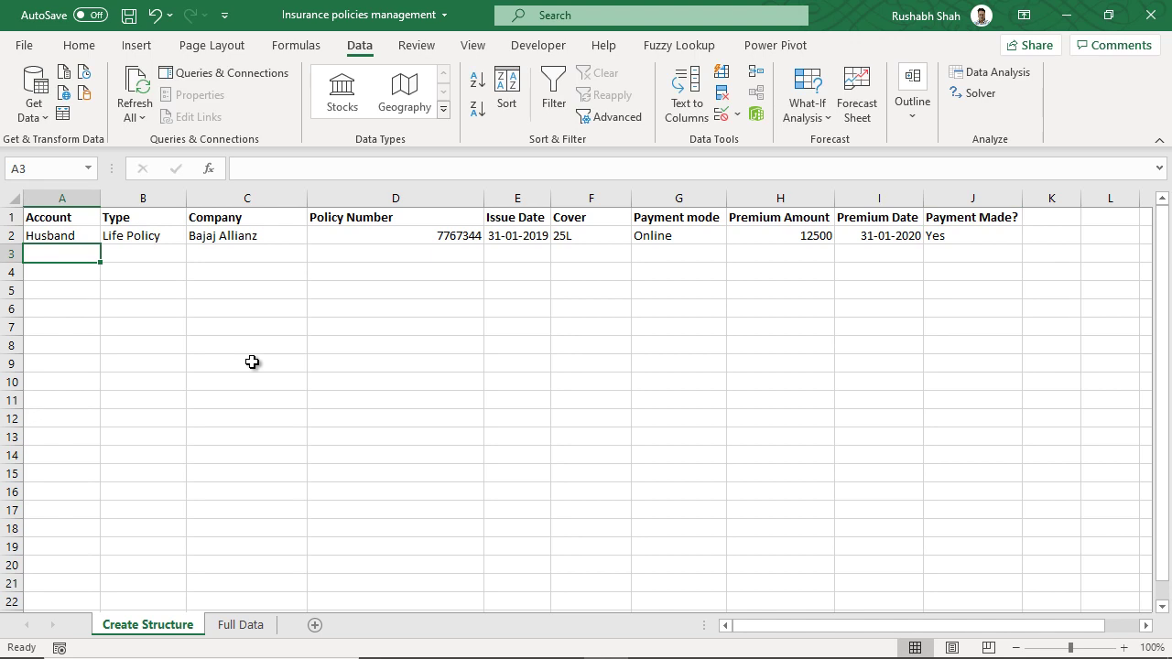
- Start row 3 with Mother, Accident, Max Bupa, policy number, 02-02-2019 issue date, 5L cover
text(Mother)
key(Tab)
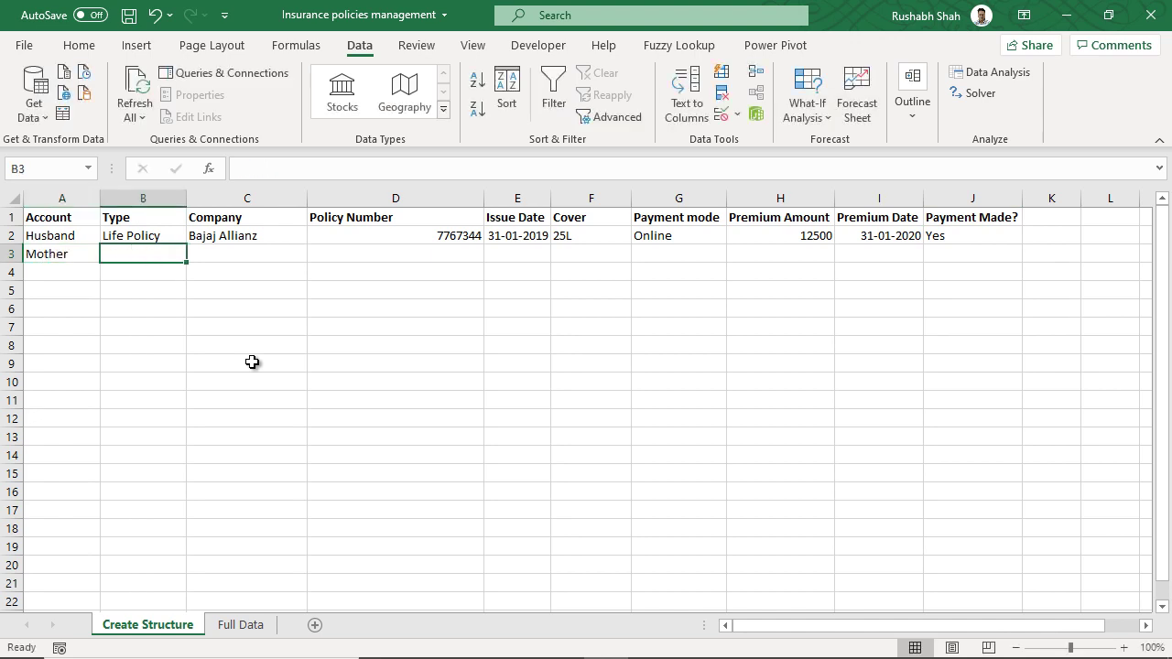
text(Accident)
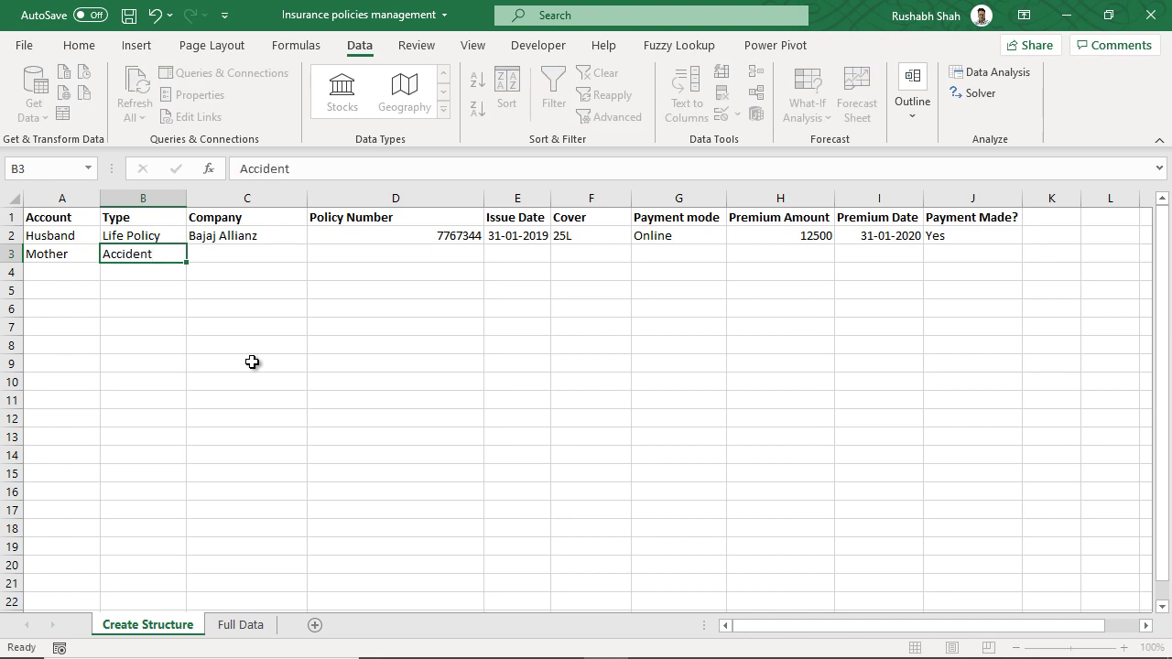
key(Tab)
text(Max Bupa)
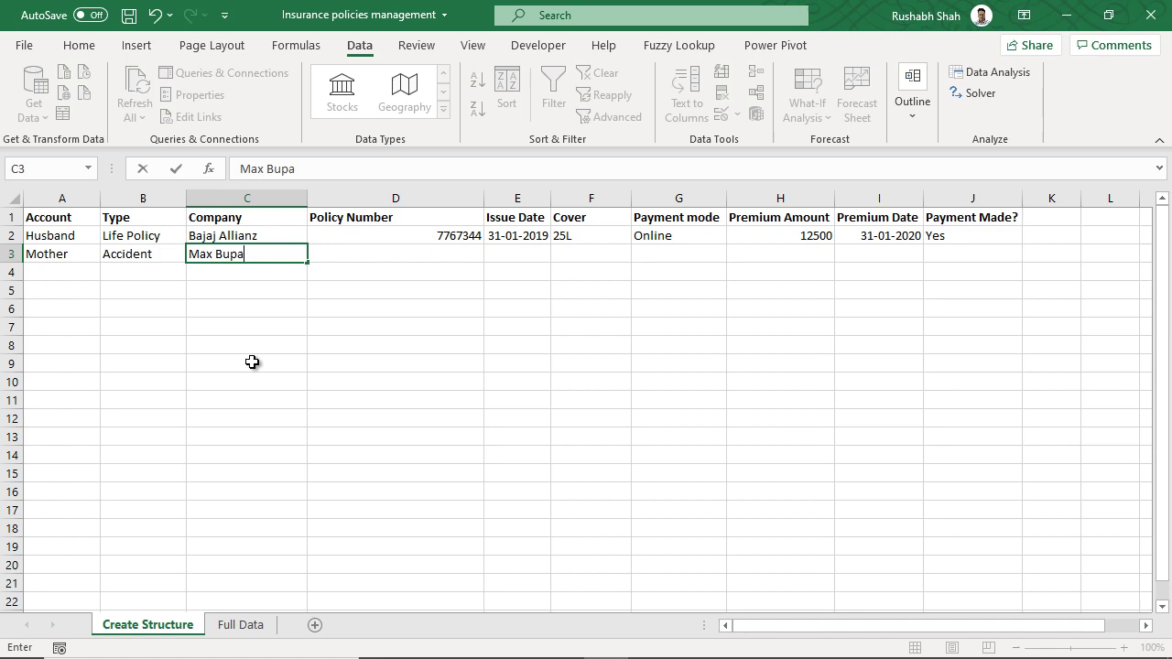
key(Tab)
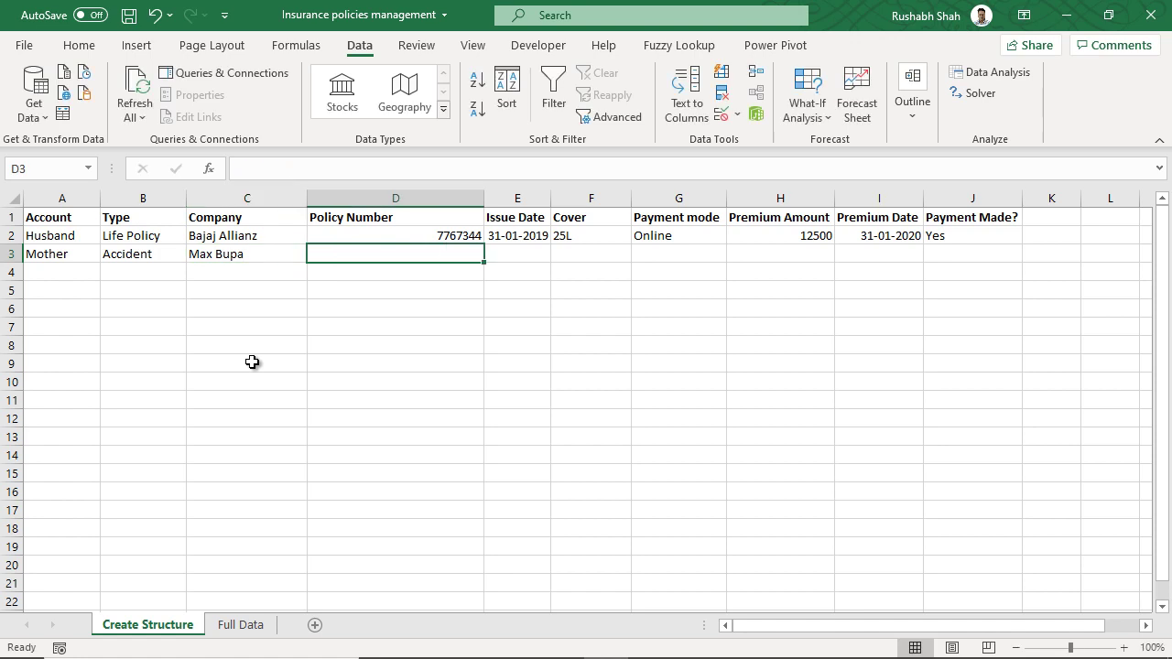
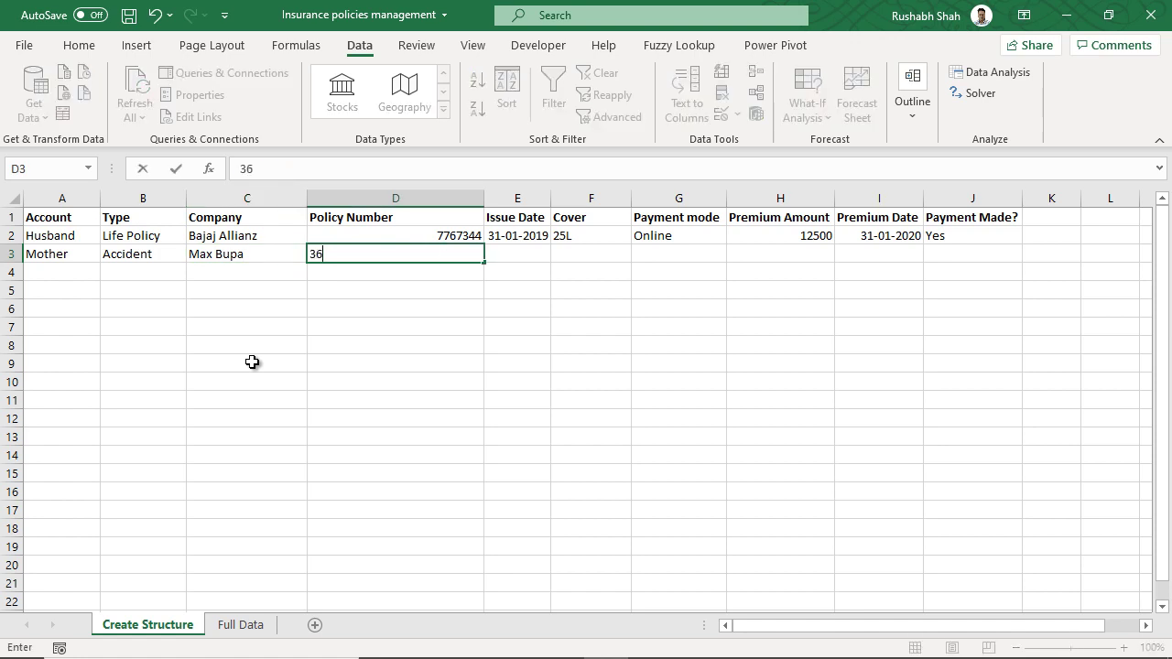
key(Tab)
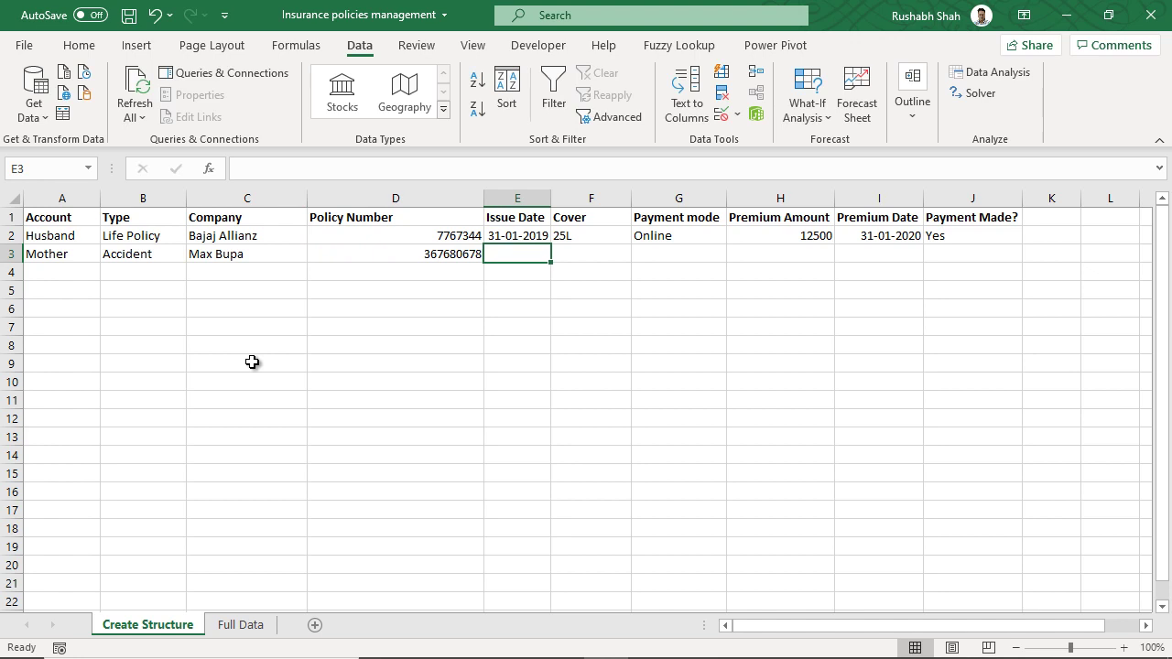
text(2-02-2019)
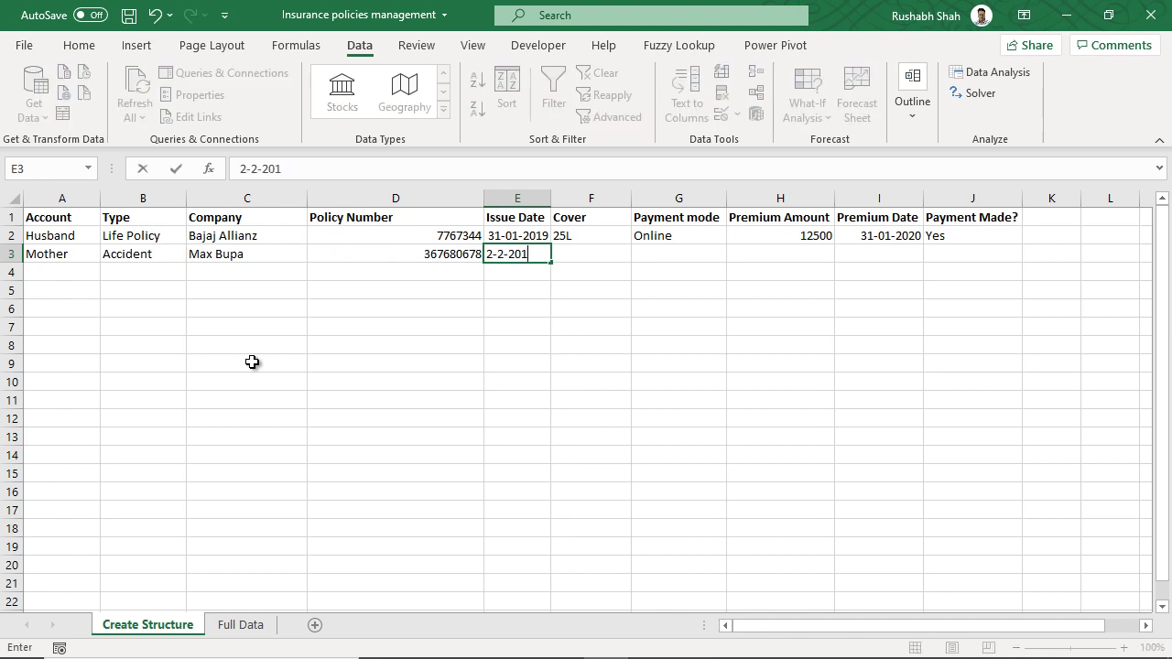
key(Tab)
text(5)
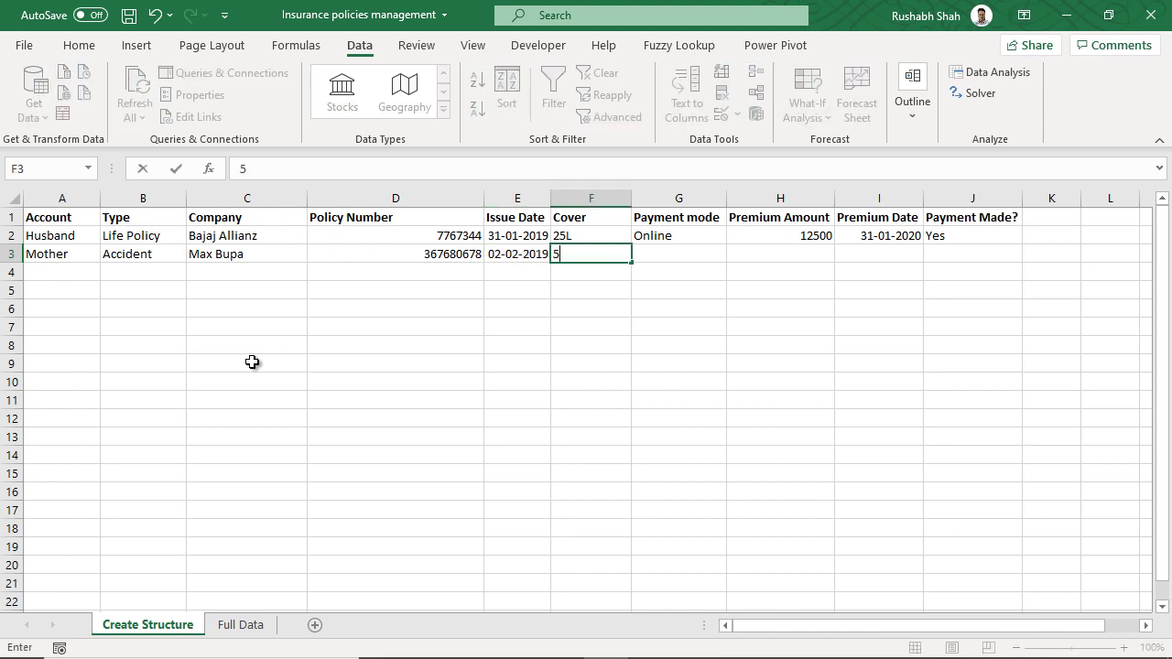
text(L)
key(Tab)
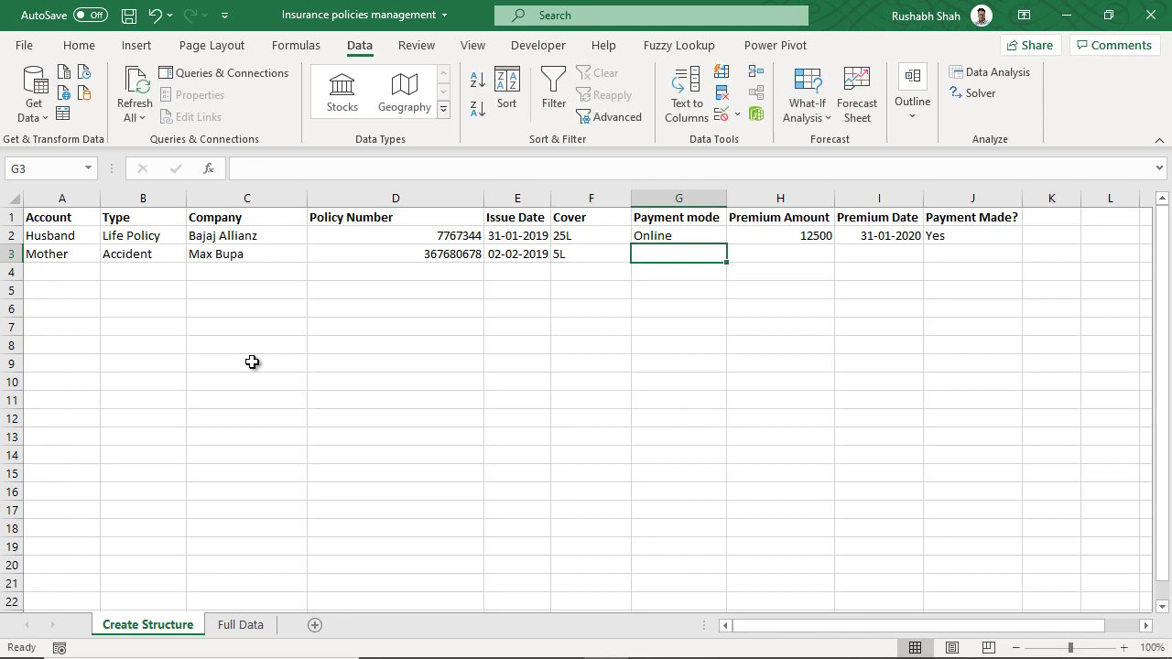
- Finish row 3 with Cheque to XYZ, 2114, 01-02-2020 and Yes, then go to Full Data
text(Chequ)
key(BackSpace)
key(BackSpace)
text(que to XYZ)
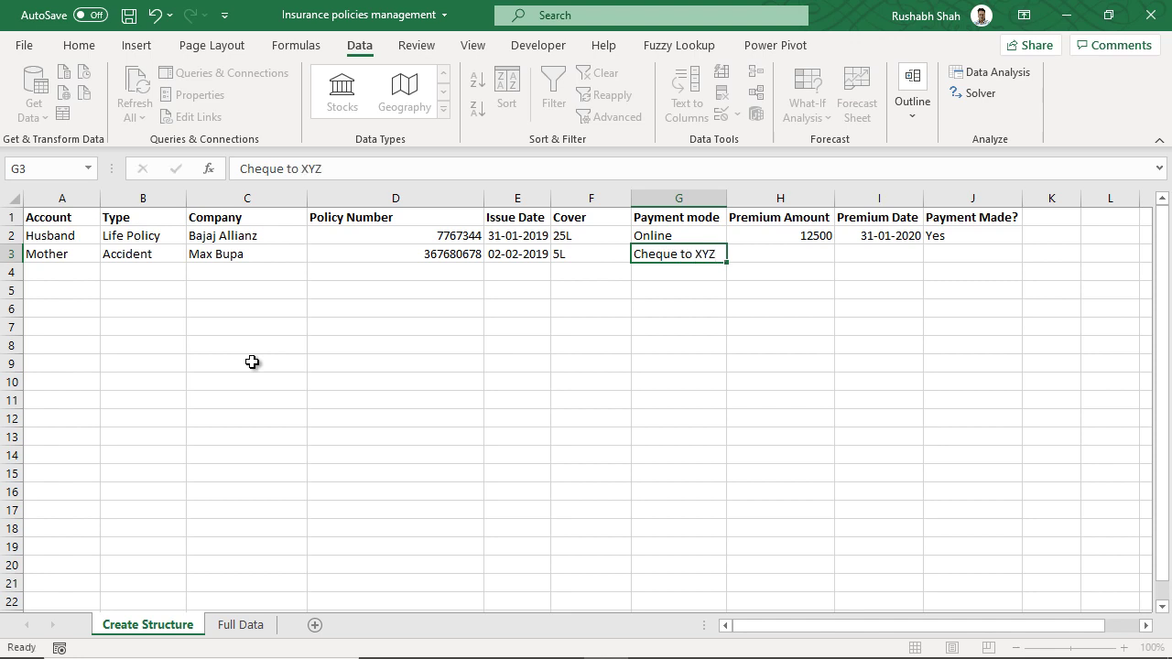
key(Tab)
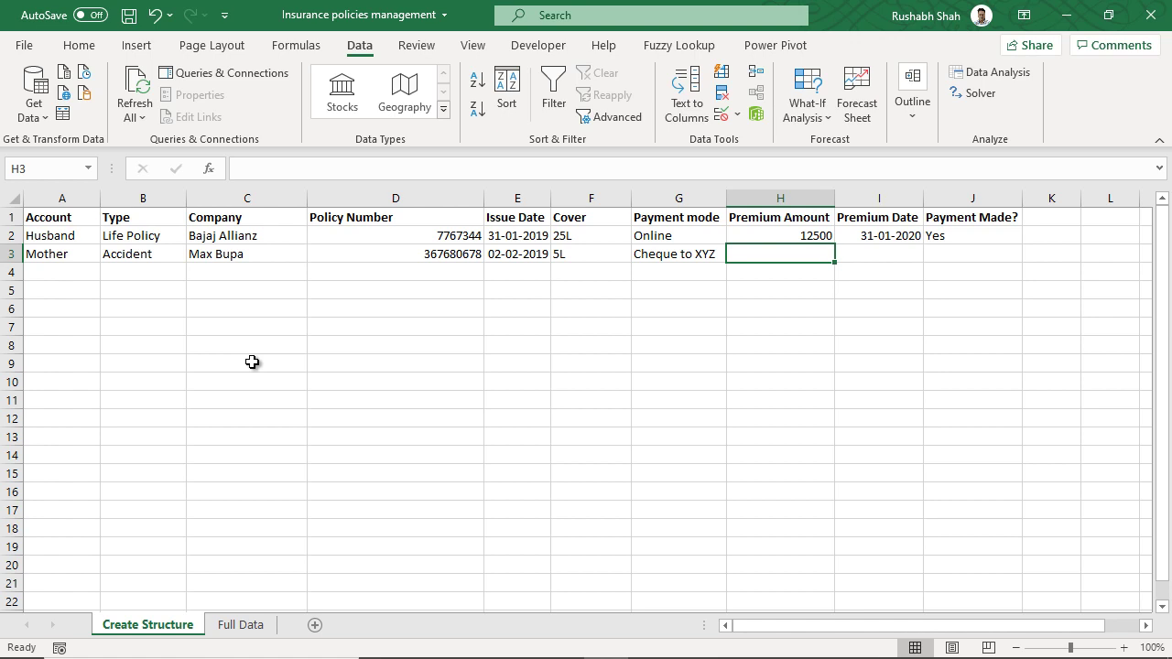
text(2114)
key(Tab)
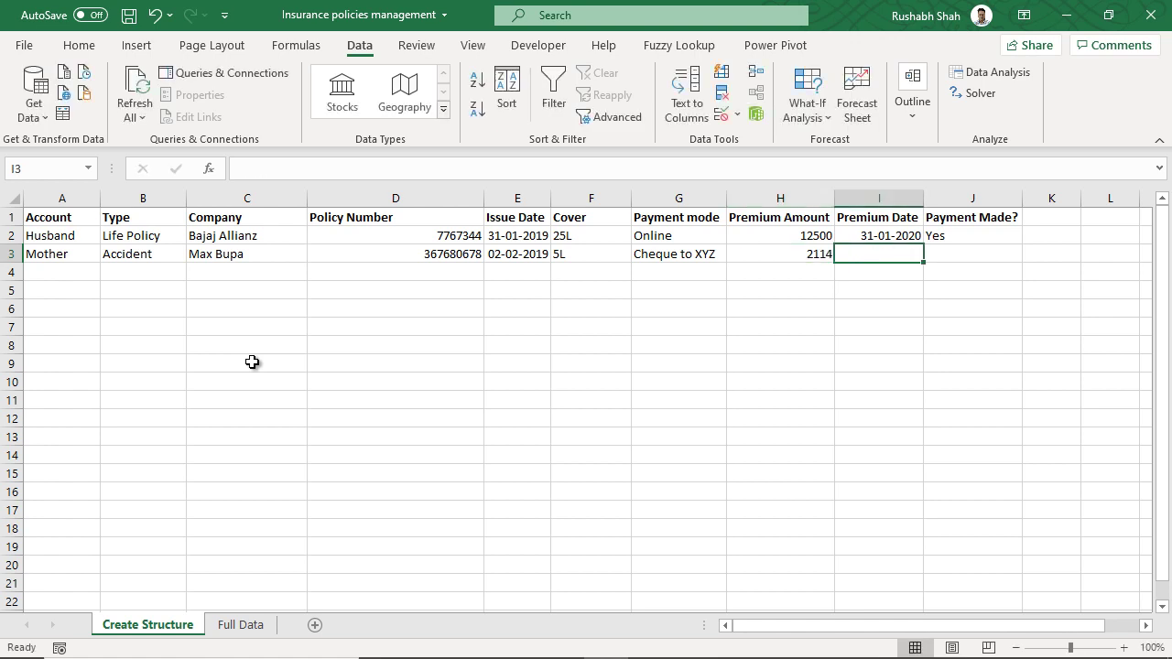
text(1-2-2020)
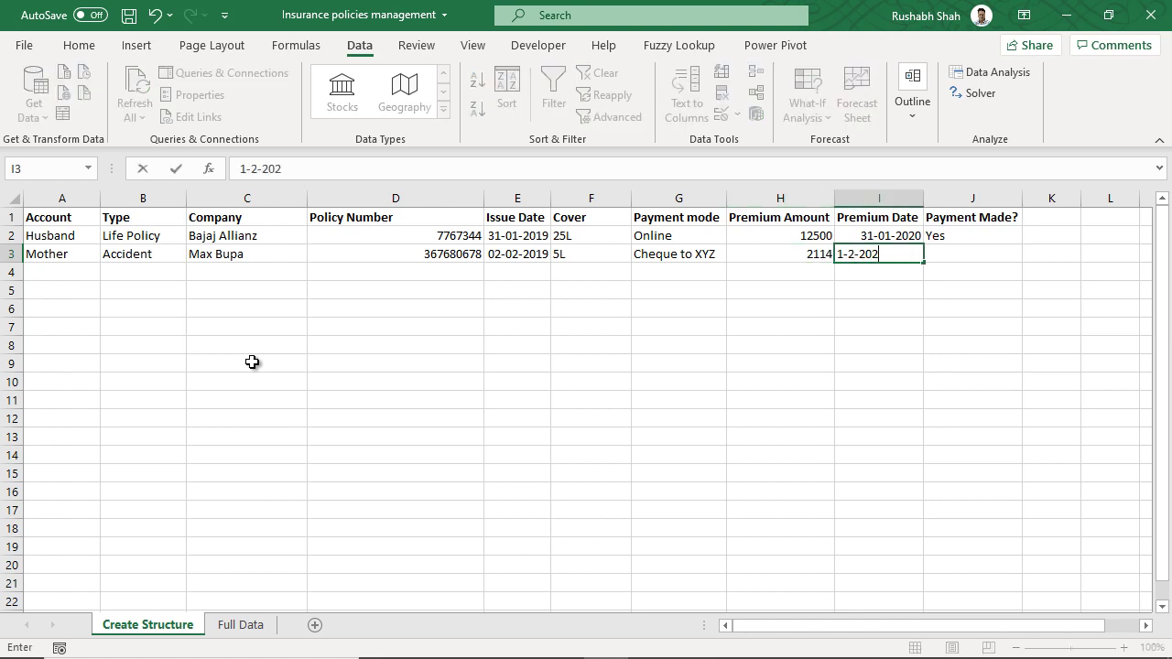
key(Tab)
text(Y)
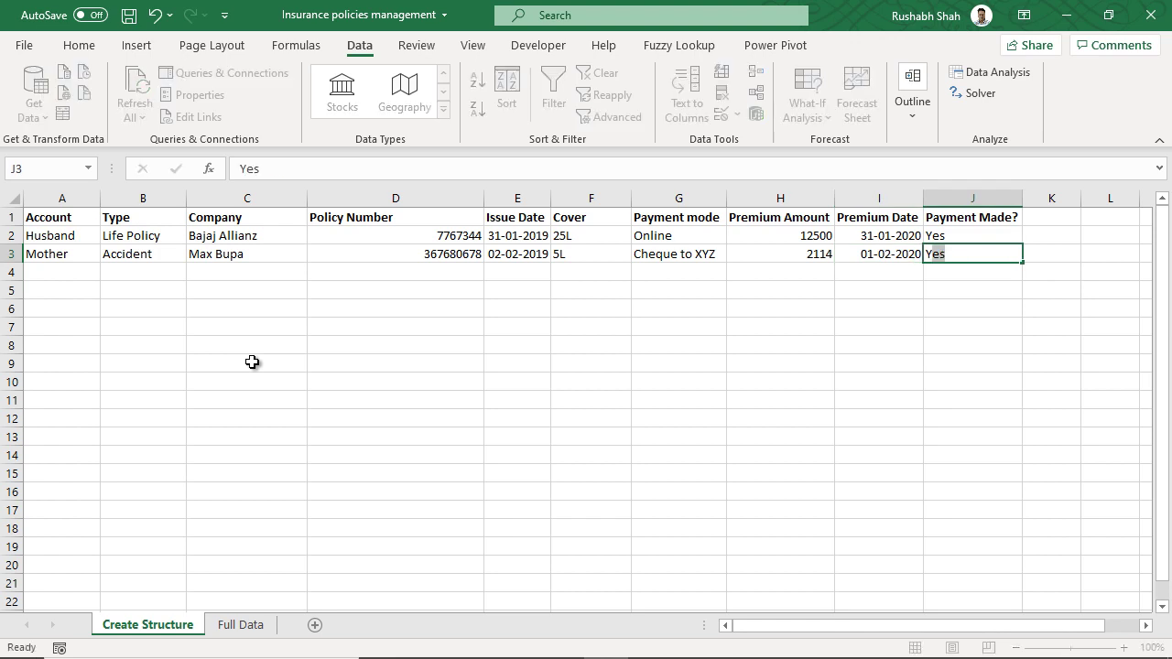
key(Return)
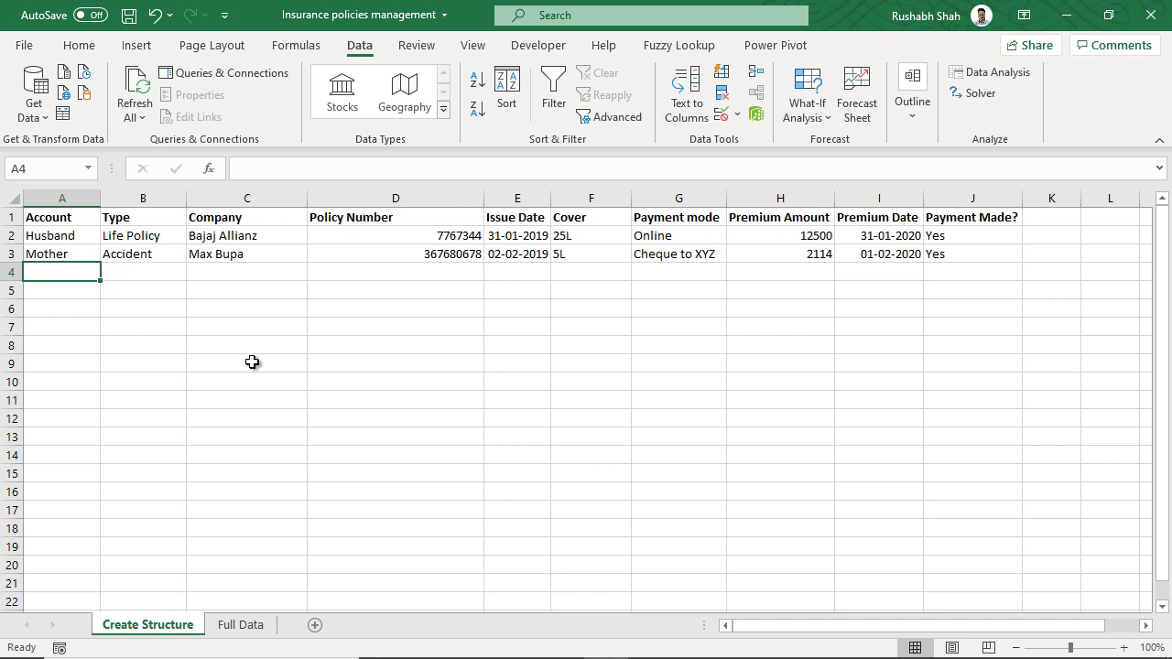
click(243, 625)
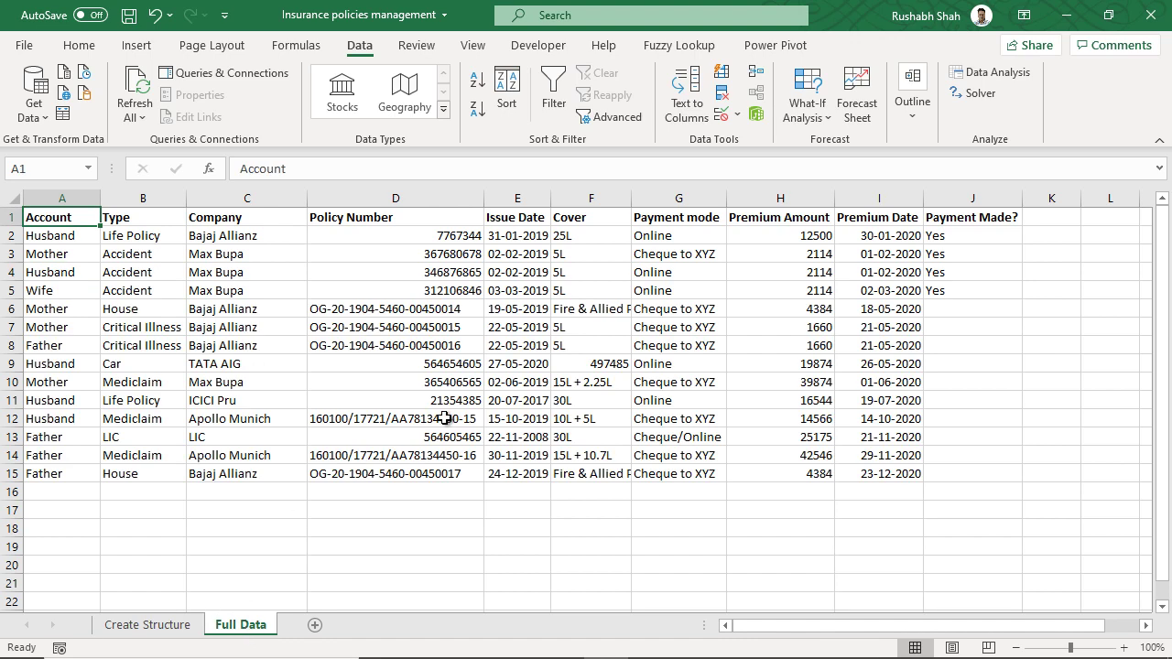
drag(86, 235, 81, 482)
click(81, 474)
drag(174, 238, 162, 473)
click(171, 235)
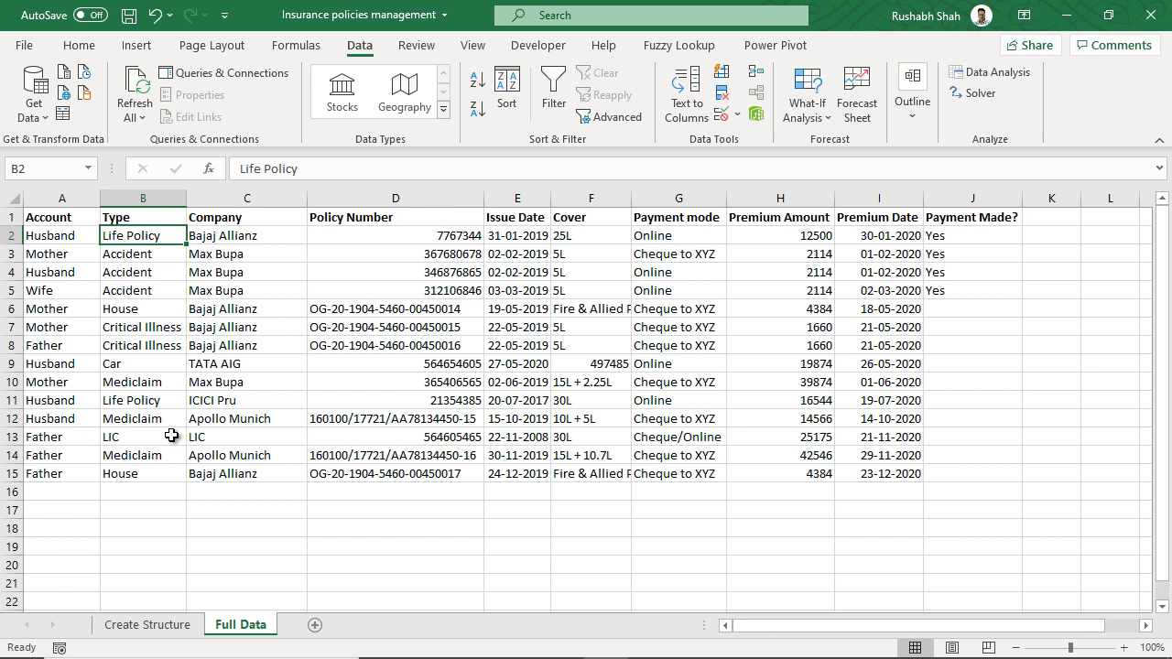
drag(255, 236, 243, 470)
drag(591, 238, 586, 473)
click(593, 308)
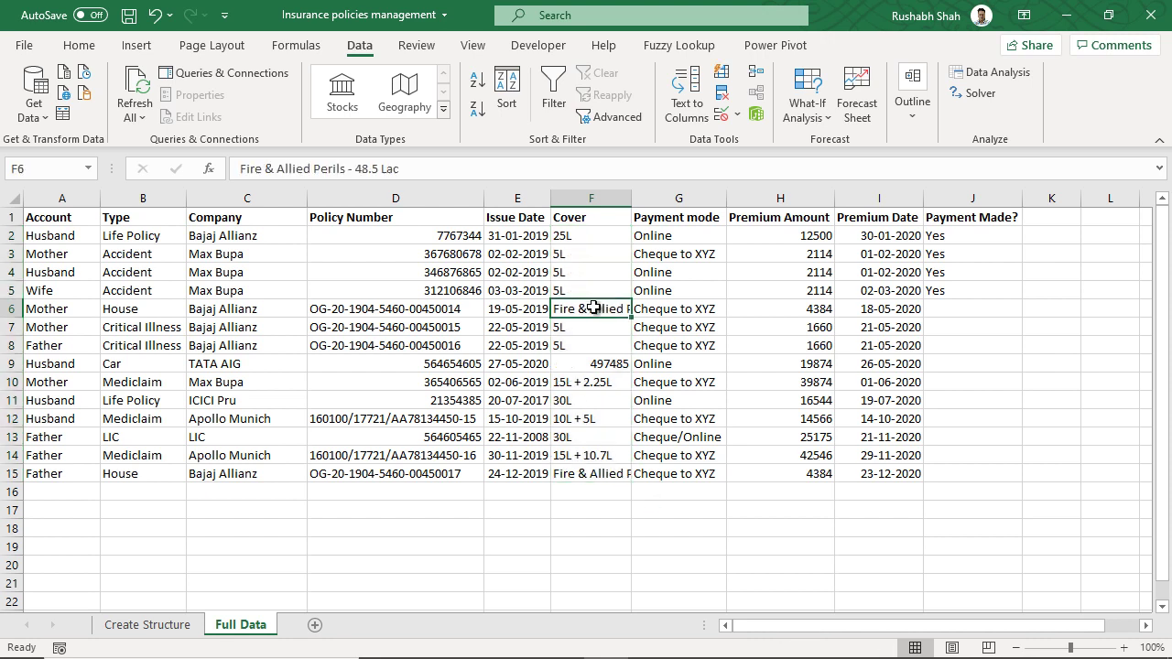
key(F2)
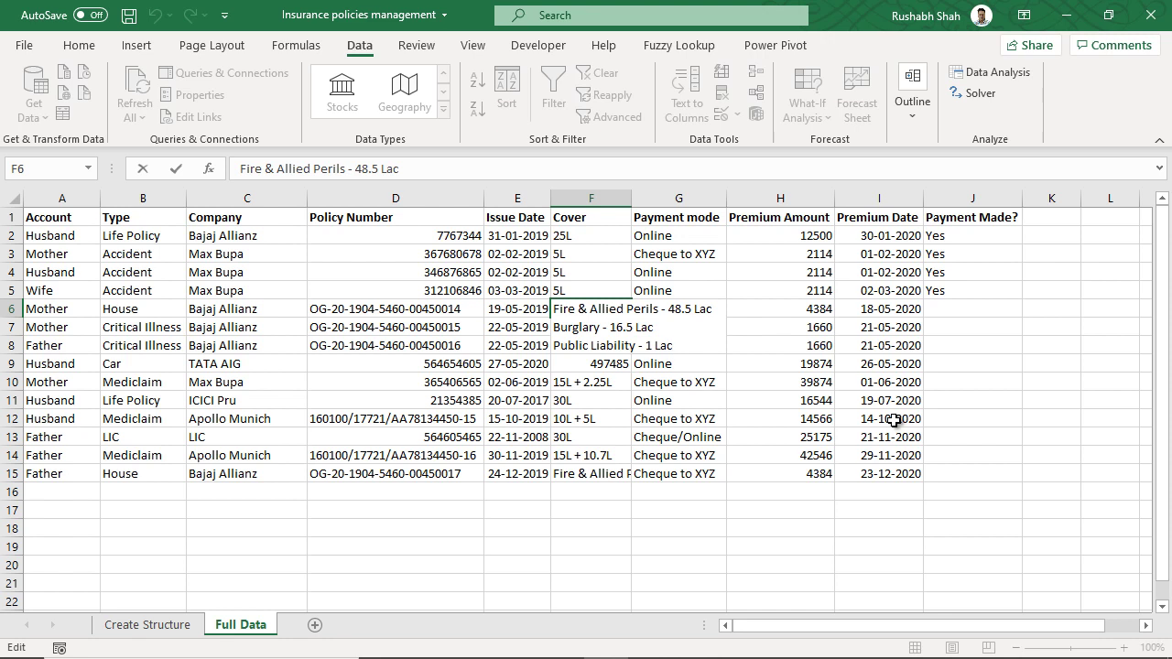
key(Escape)
click(626, 366)
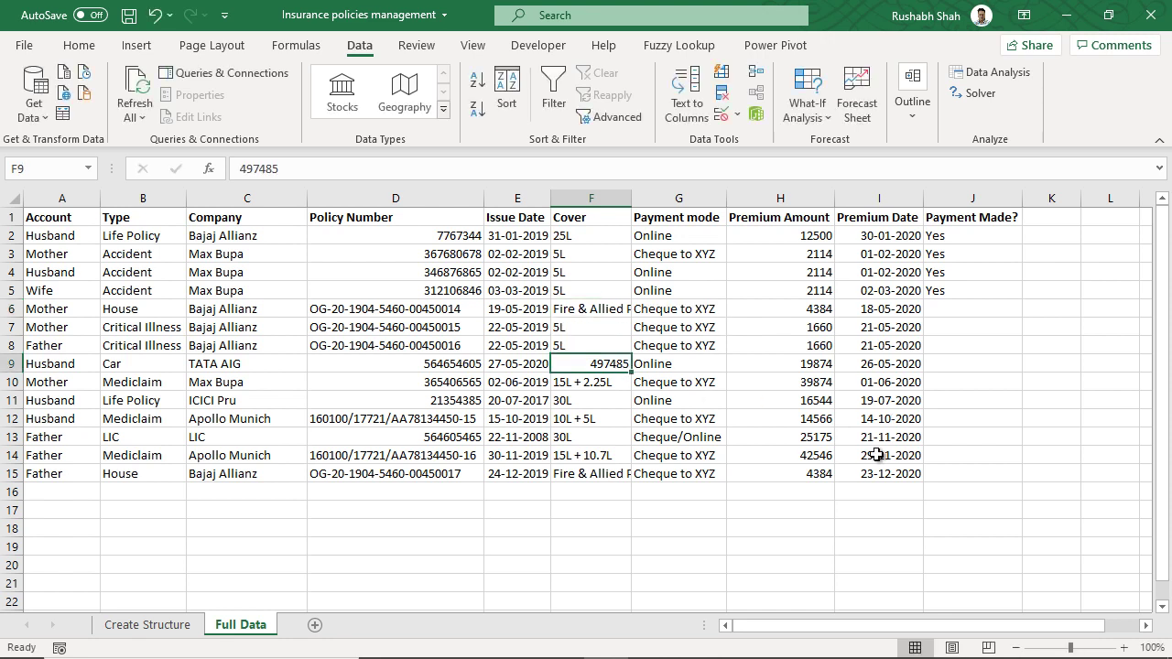
click(614, 383)
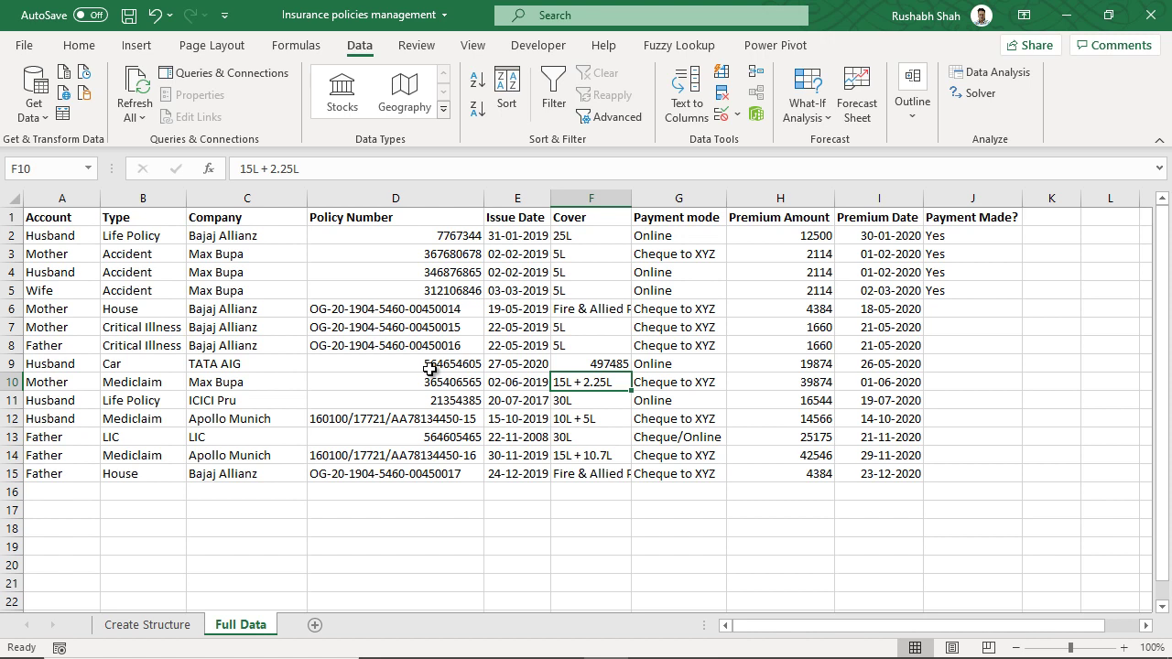
click(619, 415)
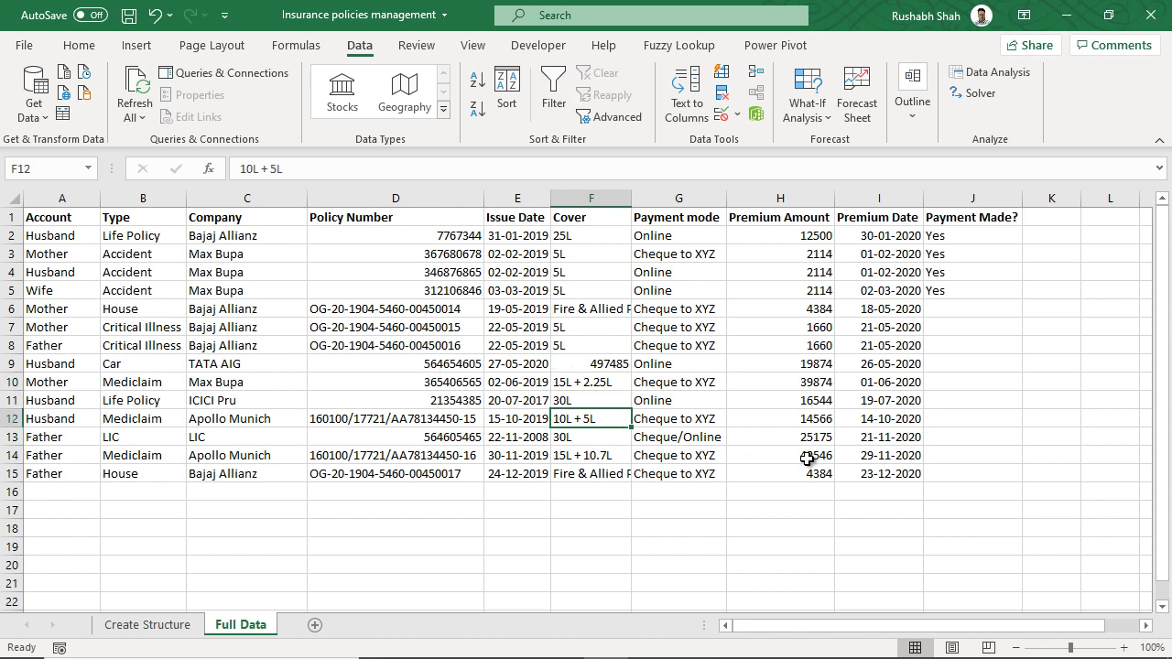
click(613, 459)
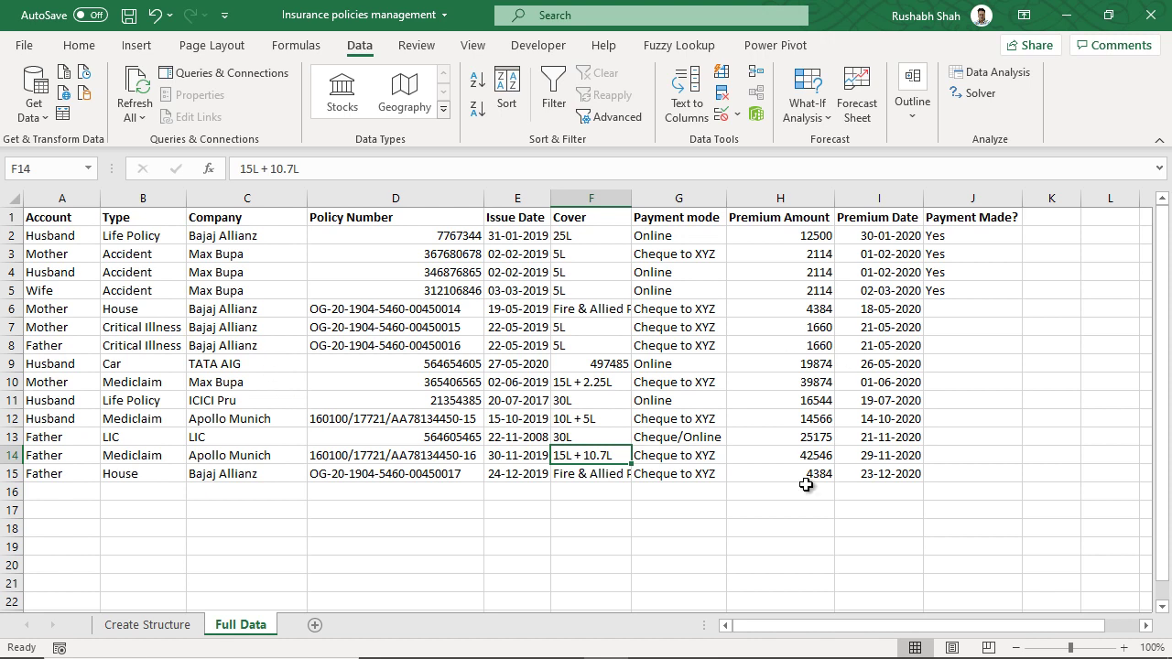
click(957, 242)
drag(957, 243, 973, 470)
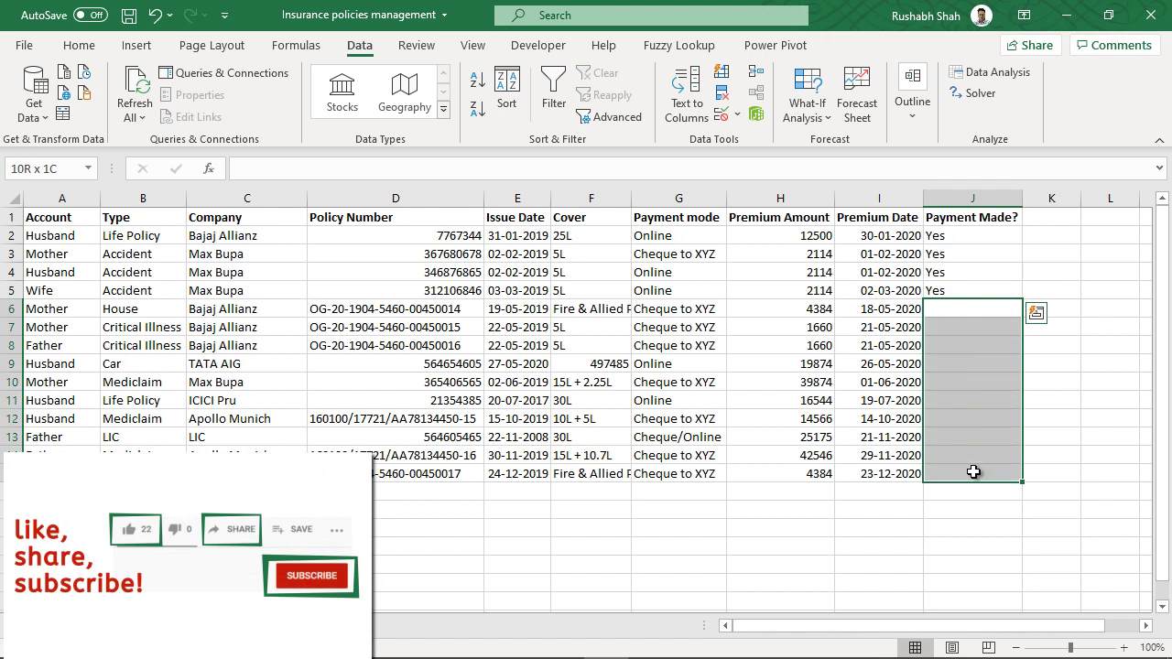
click(857, 400)
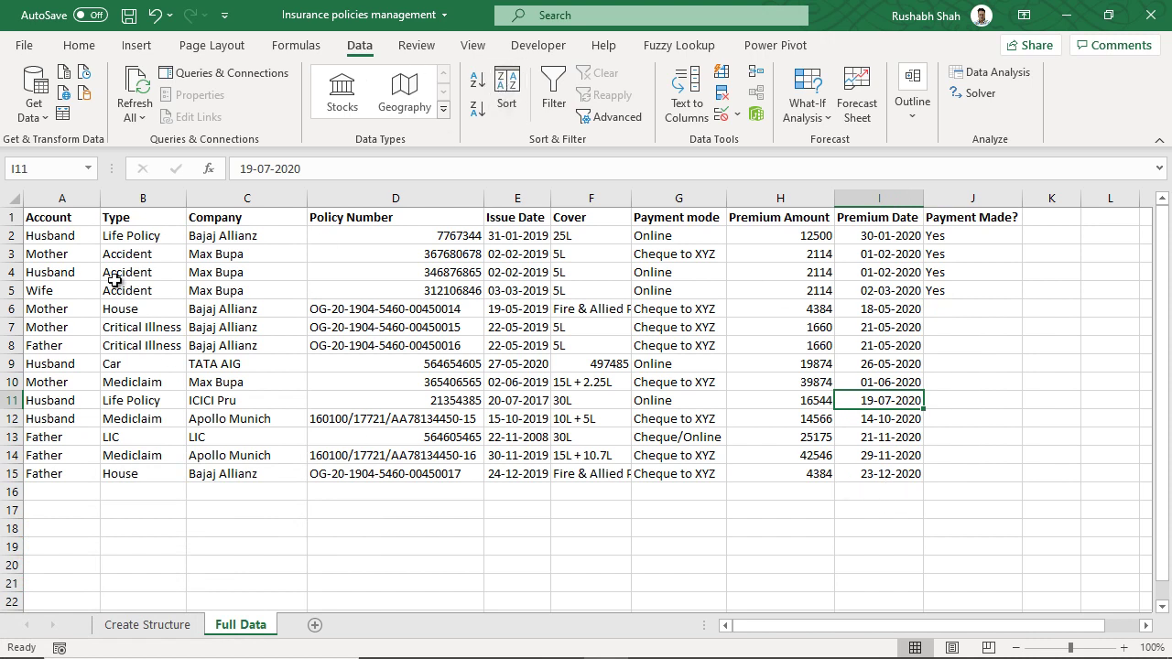
click(57, 290)
- Sort the whole table by Premium Date, oldest to newest, via a custom sort
click(477, 81)
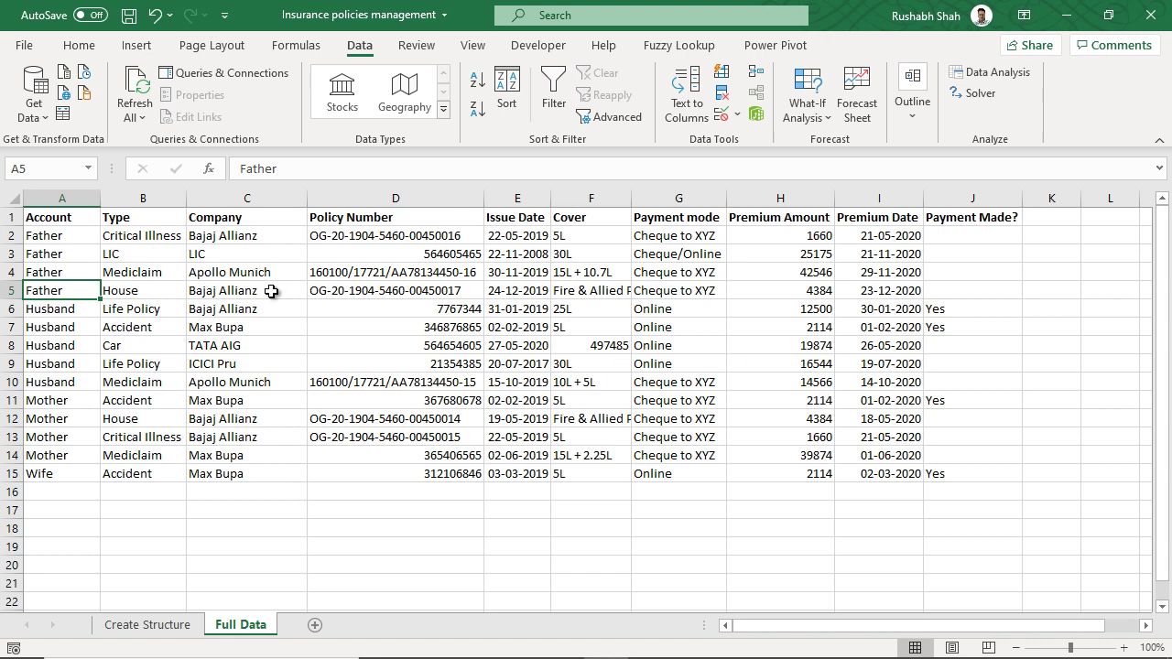
key(ctrl+a)
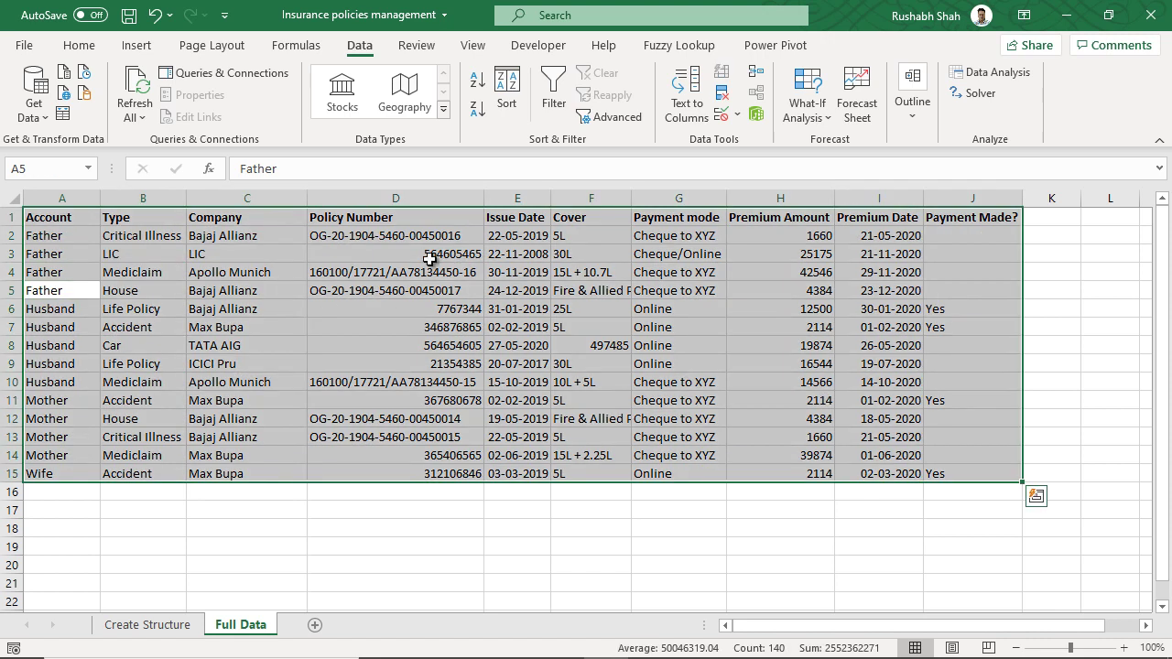
click(505, 103)
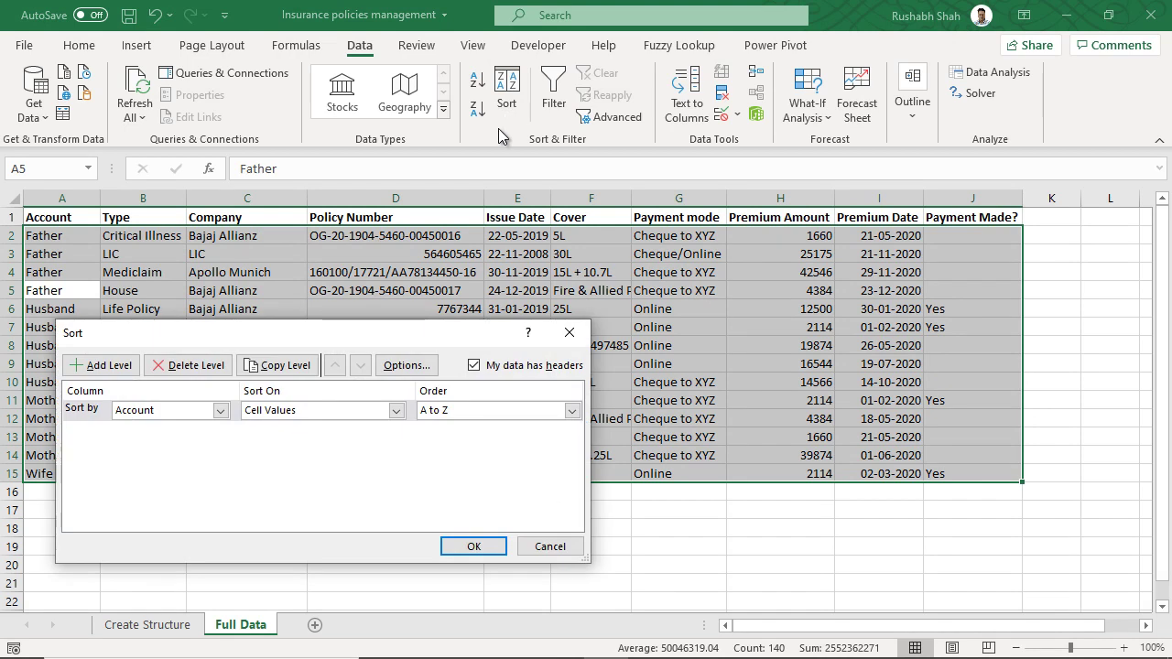
click(220, 412)
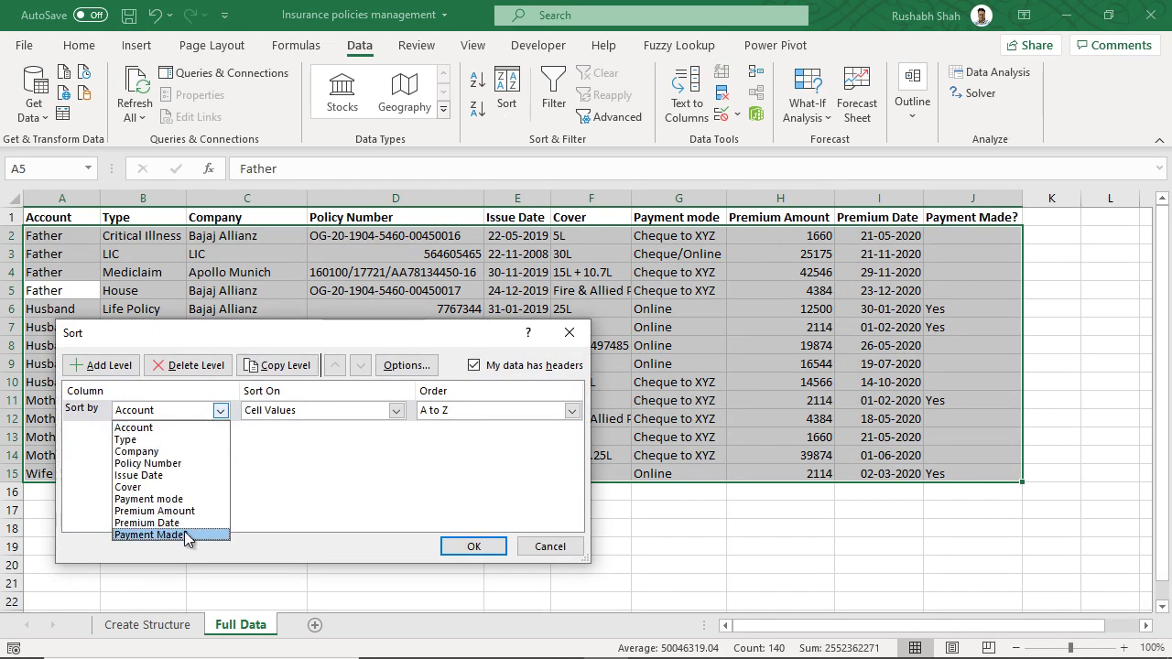
click(151, 522)
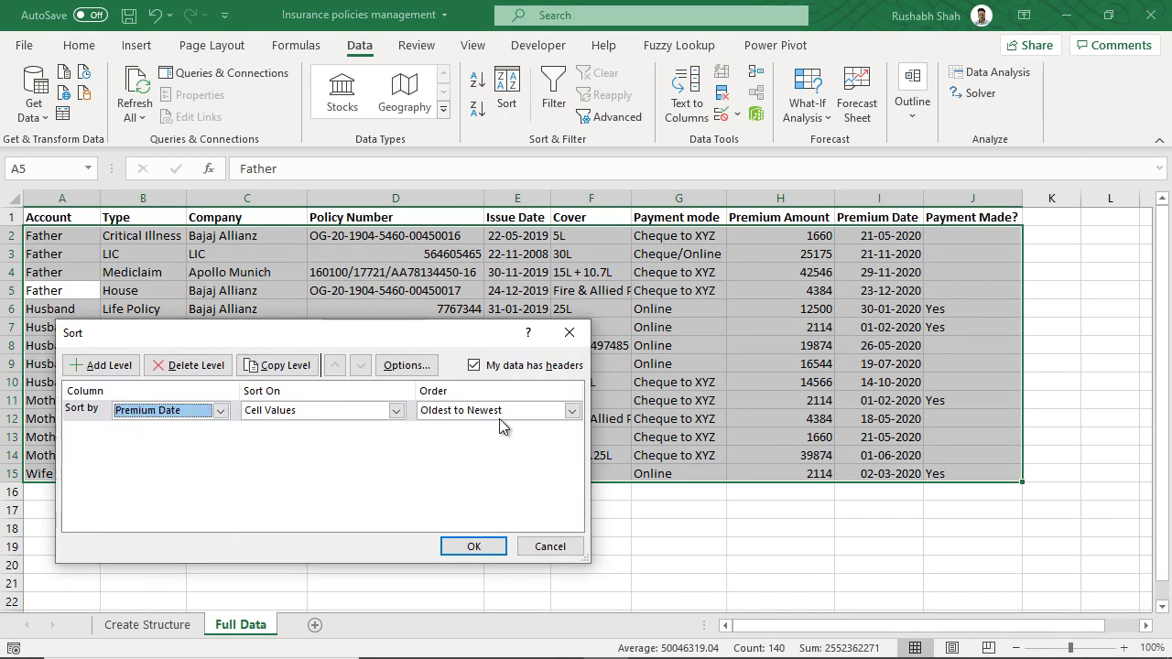
click(474, 550)
- Highlight the earliest- and latest-dated records to check the sort order
drag(941, 239, 79, 241)
drag(943, 474, 69, 471)
click(947, 470)
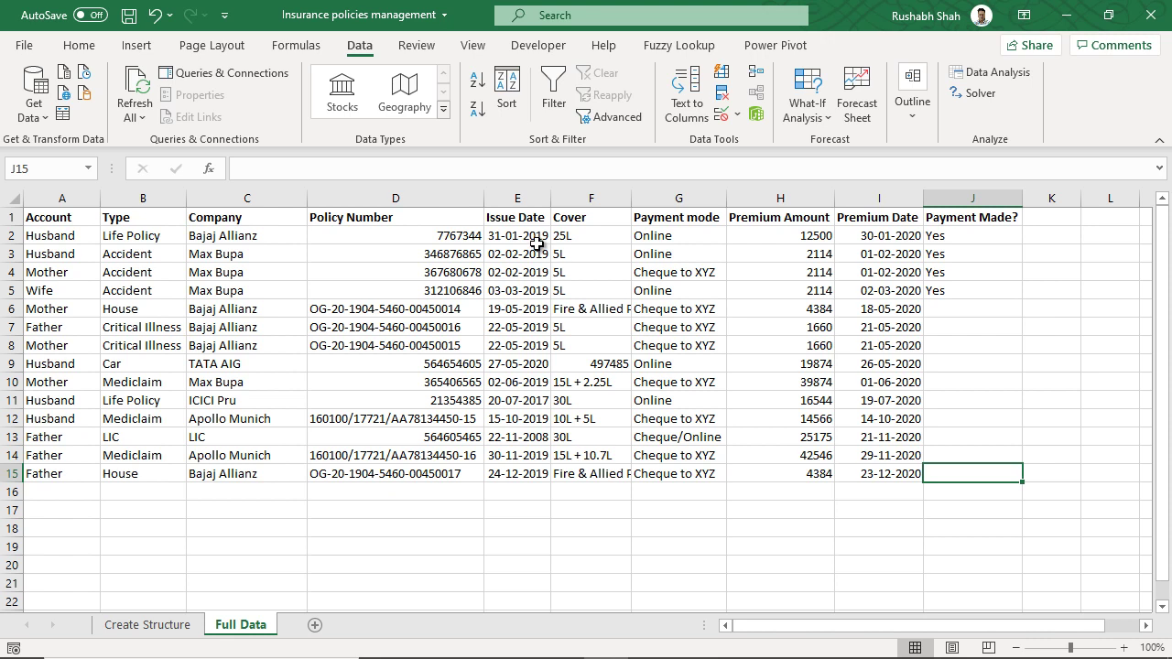
- Format the Issue Dates in E2:E15 as dd-Mmm-yy, e.g. 31-Jan-19
drag(529, 236, 522, 471)
key(ctrl+shift+3)
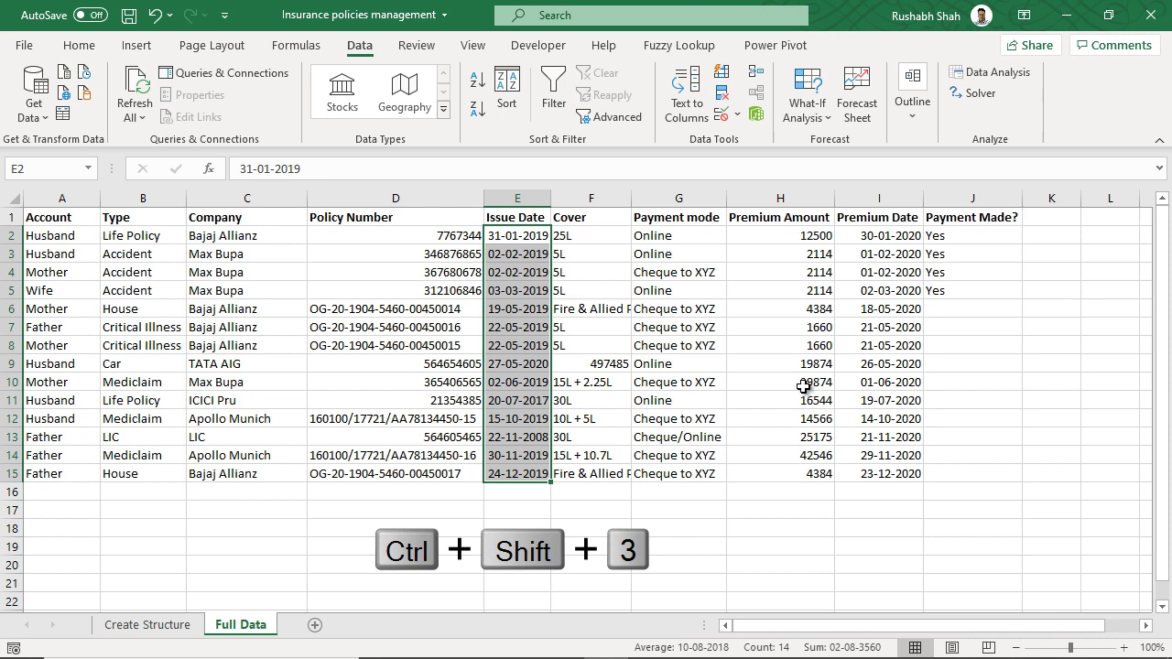
key(ctrl+shift+3)
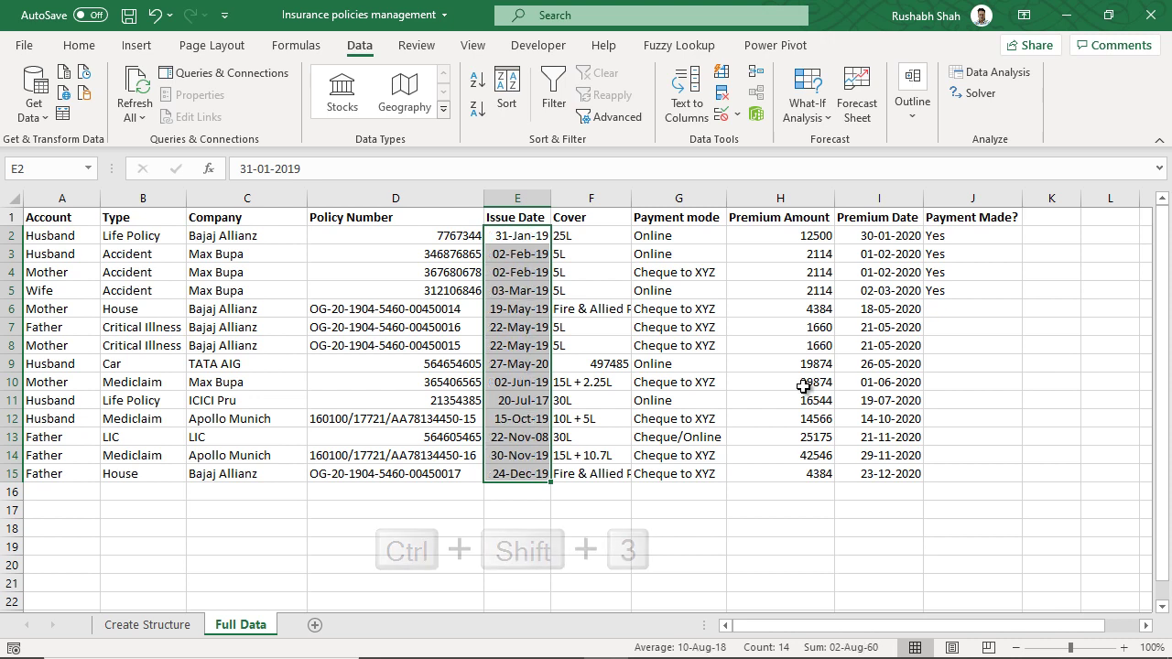
click(693, 363)
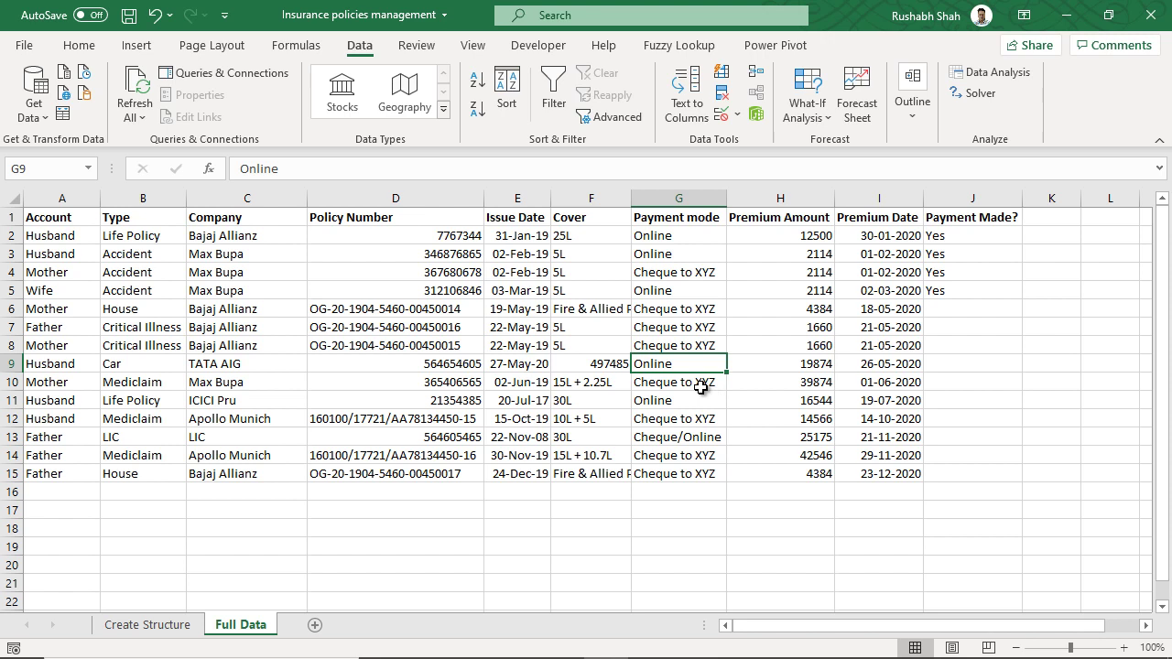
- Convert range $A$1:$J$15 into Table1 with 'My table has headers' checked
key(ctrl+t)
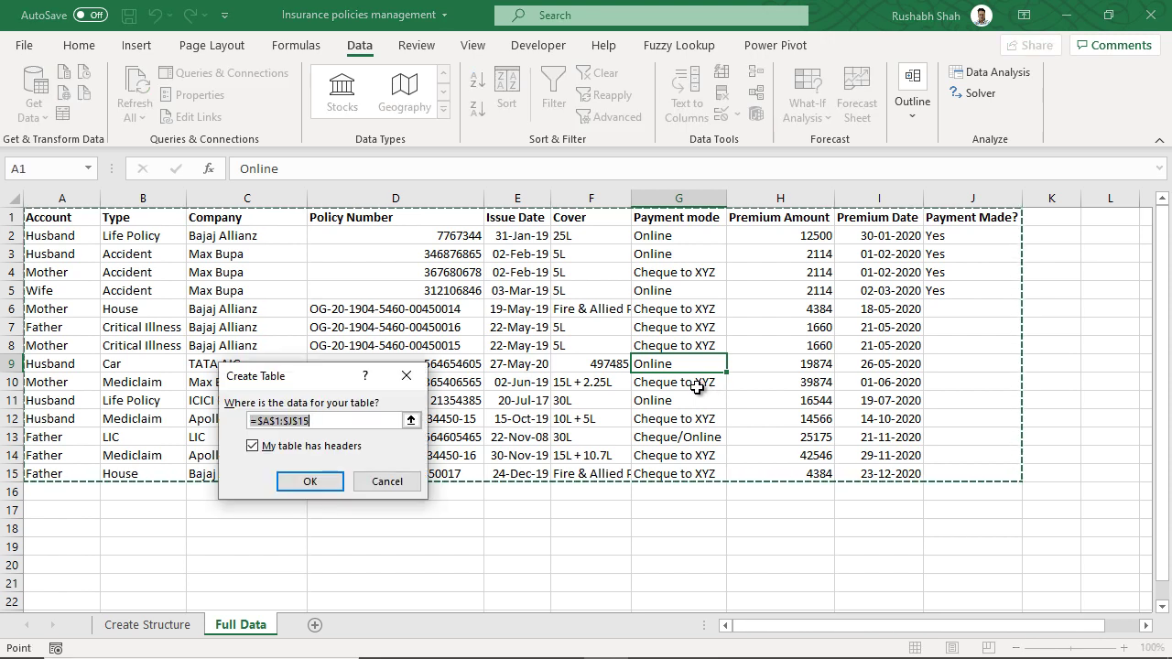
drag(318, 384, 348, 240)
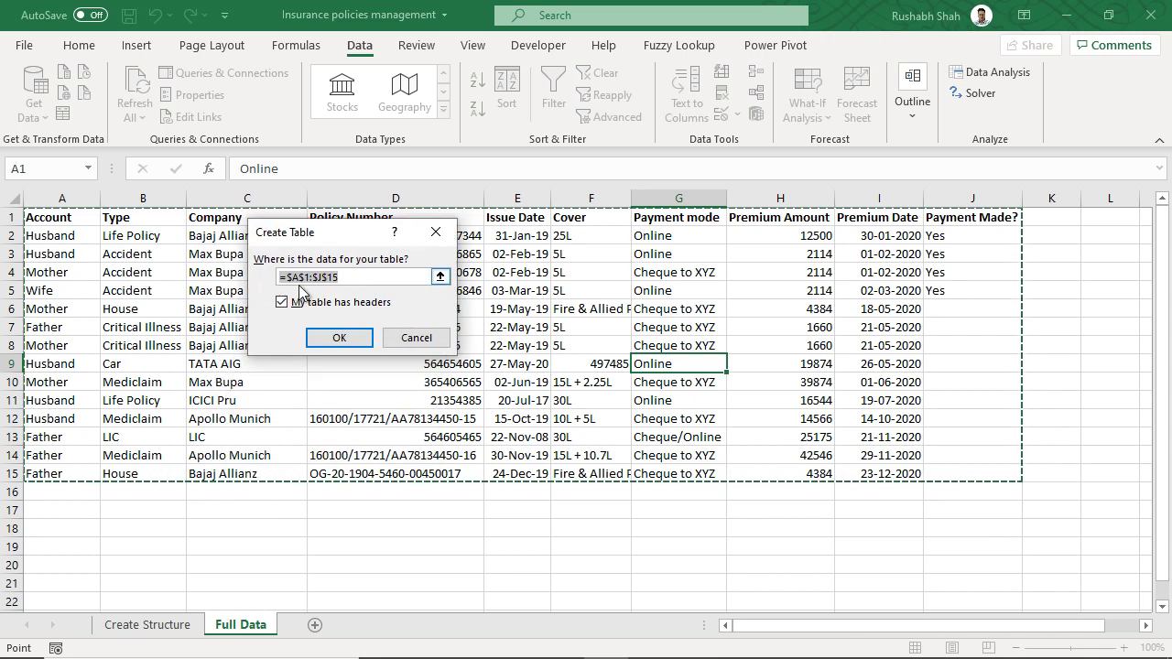
click(341, 278)
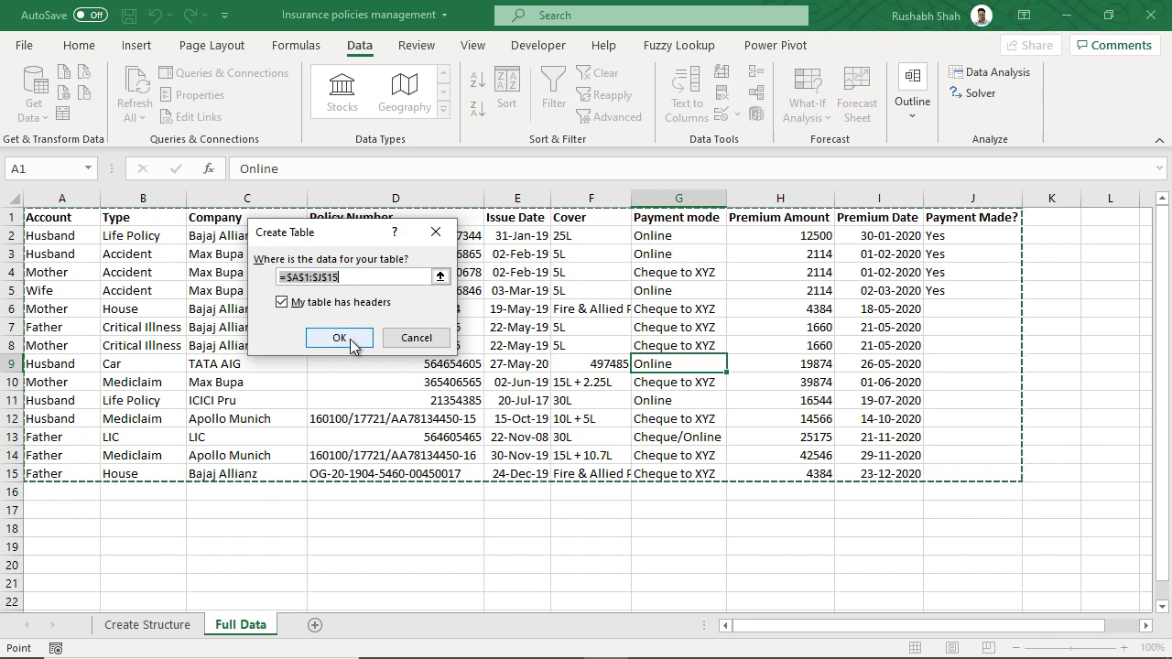
click(339, 337)
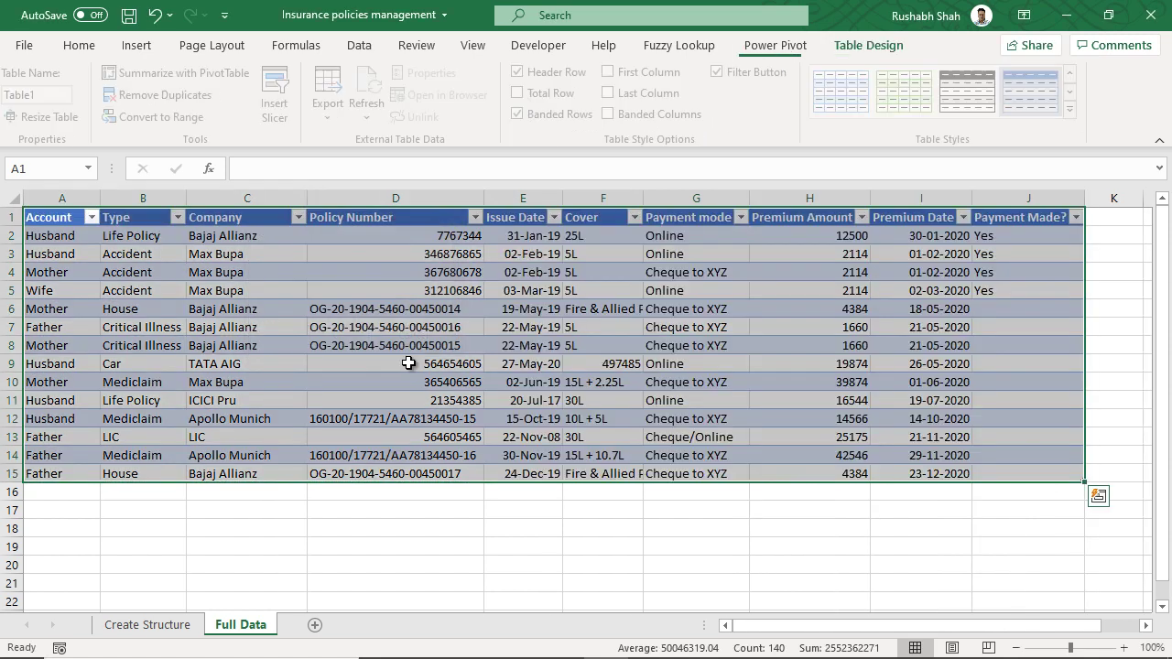
- Apply the dd-Mmm-yy short date format to Premium Dates in I2:I15, e.g. 30-Jan-20
click(554, 404)
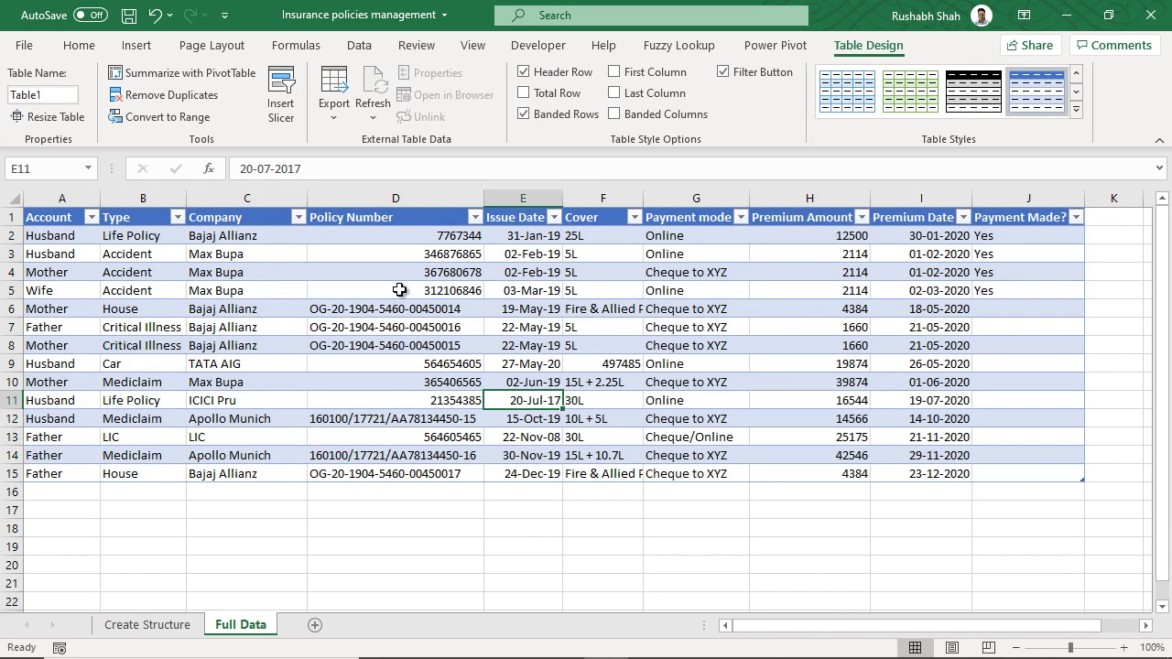
drag(540, 235, 542, 468)
drag(921, 235, 925, 473)
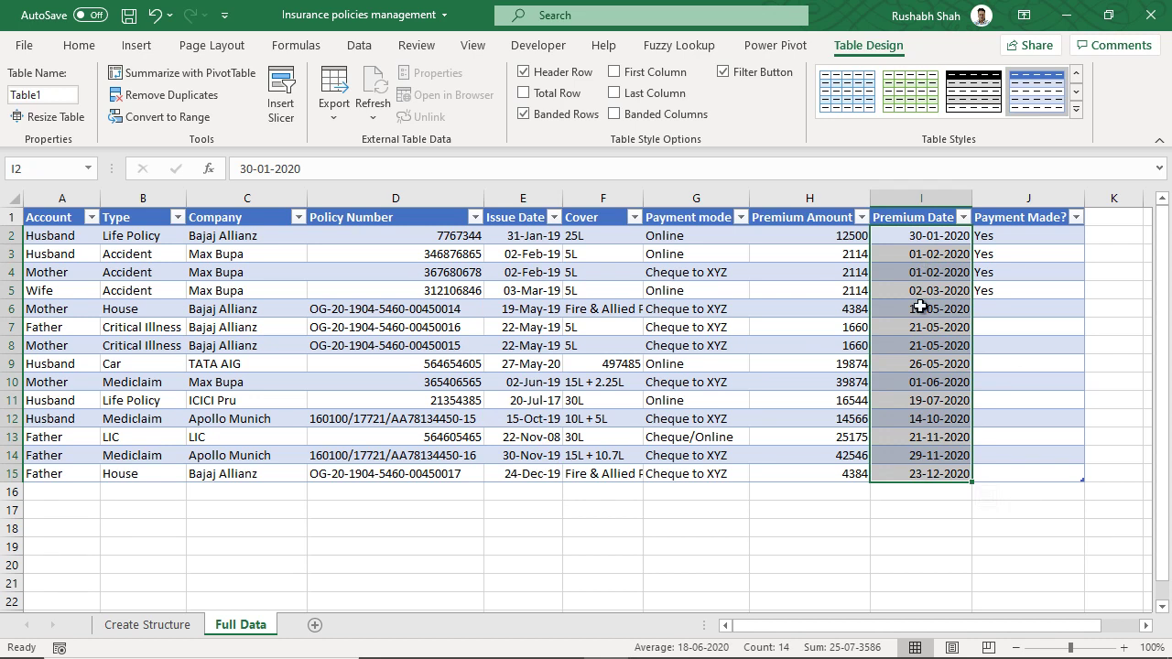
key(ctrl+shift+3)
click(932, 418)
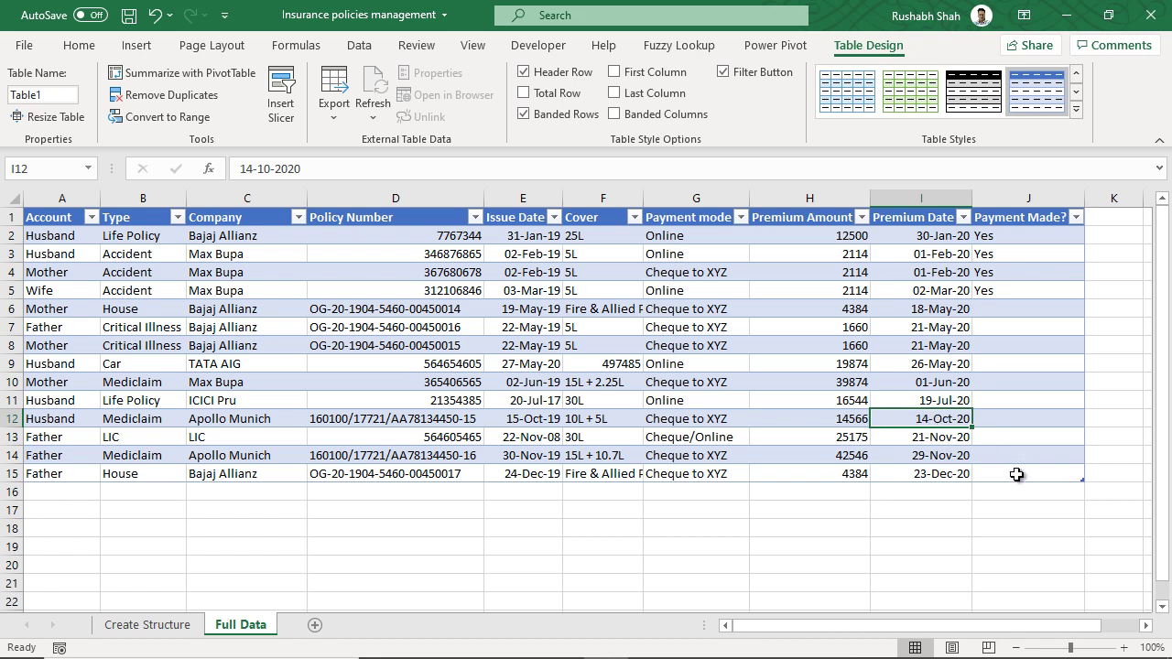
click(1032, 477)
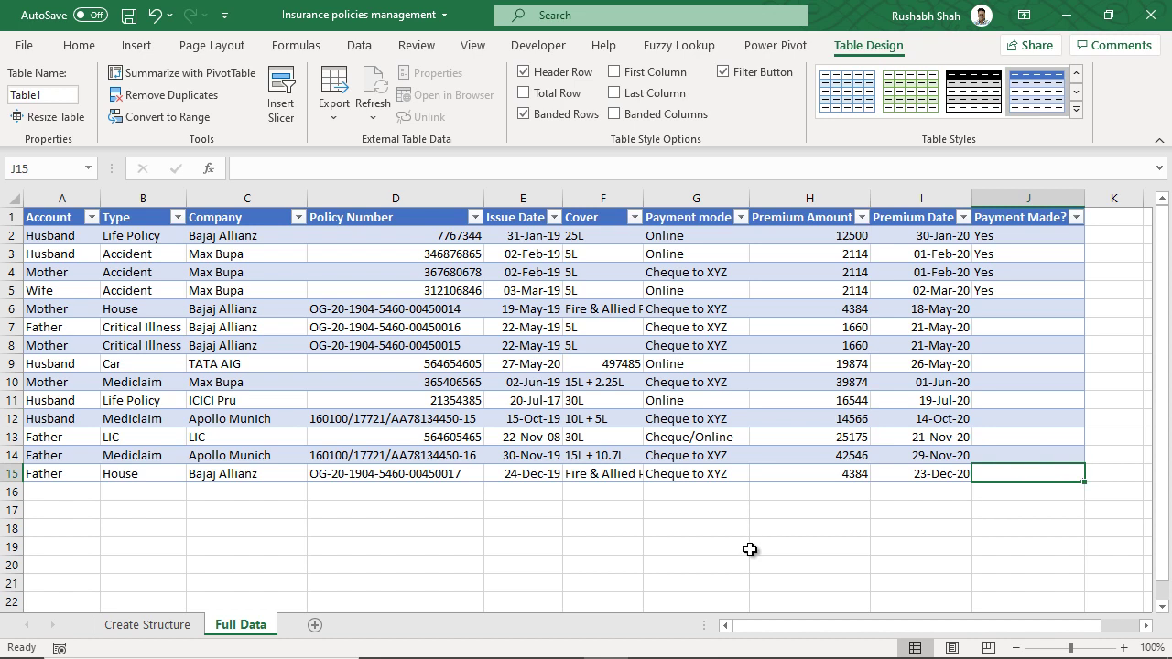
key(Tab)
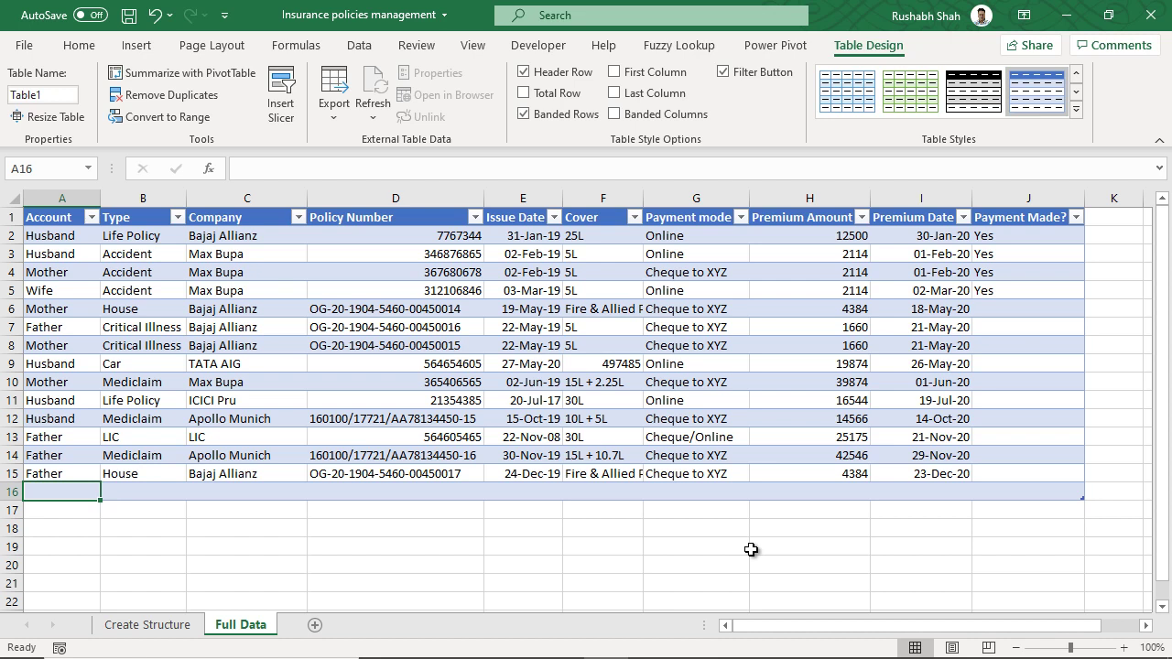
click(1032, 492)
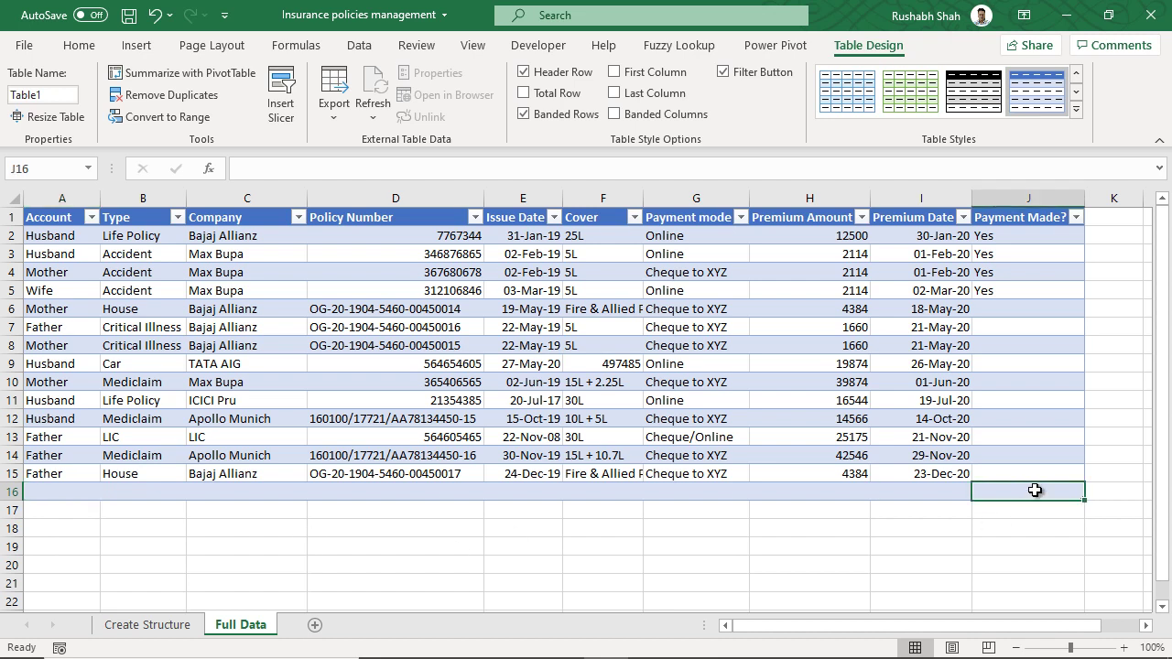
key(Tab)
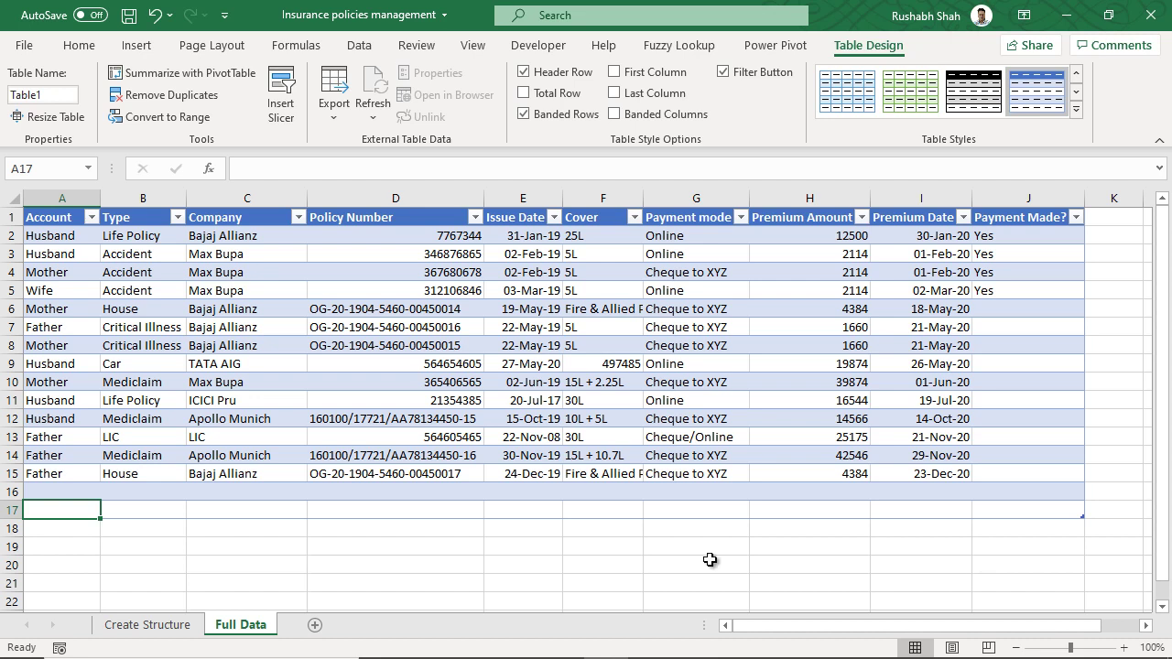
drag(11, 491, 11, 510)
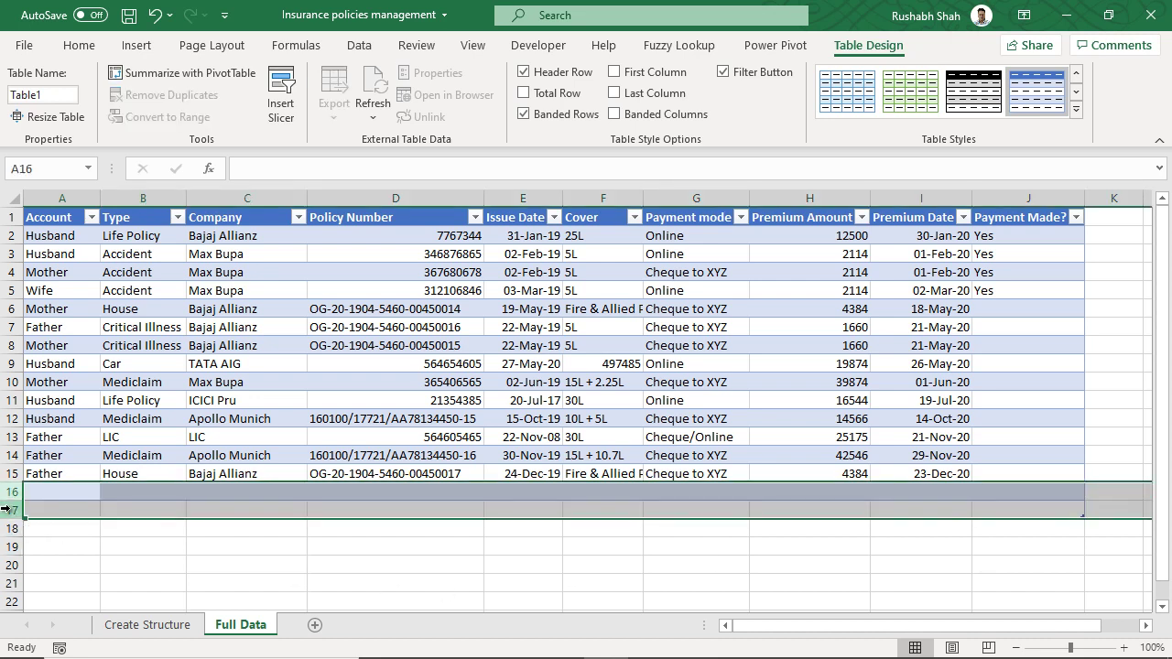
right_click(11, 510)
click(64, 361)
click(509, 519)
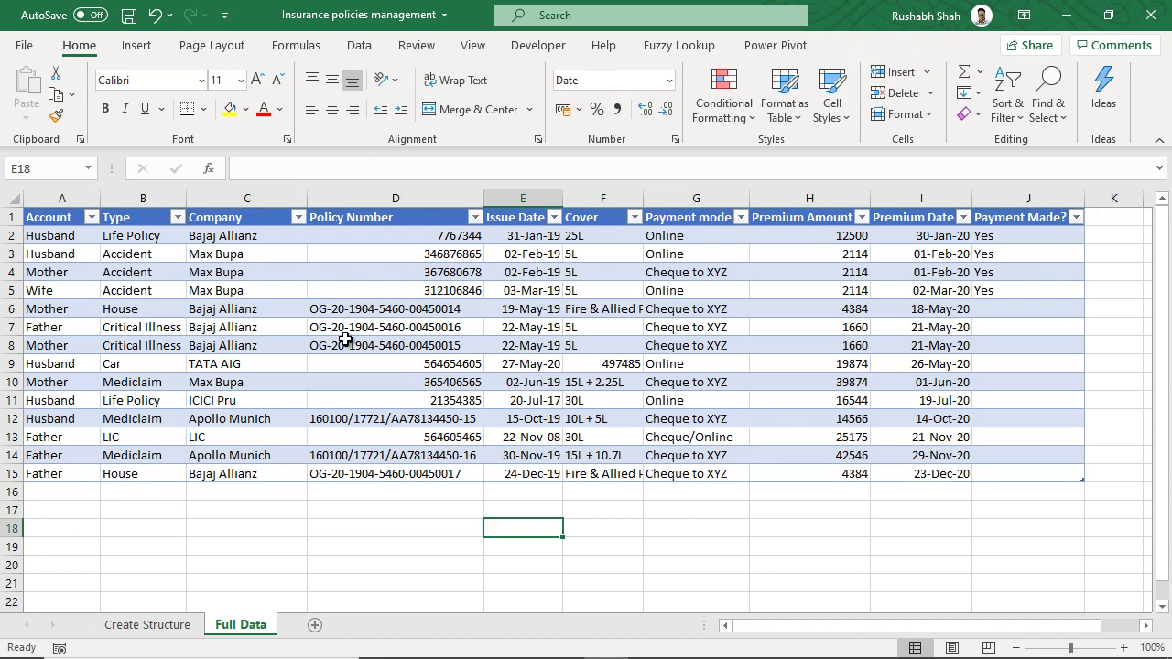
click(165, 272)
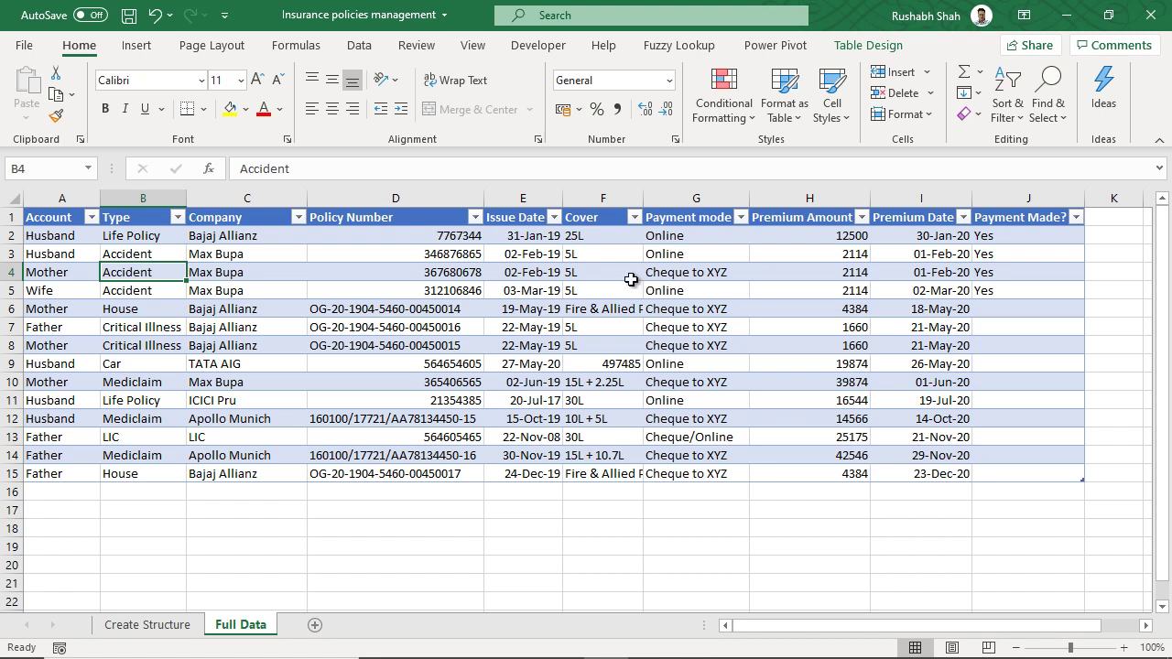
- Insert slicers for the Account and Type columns from Table Design
click(856, 47)
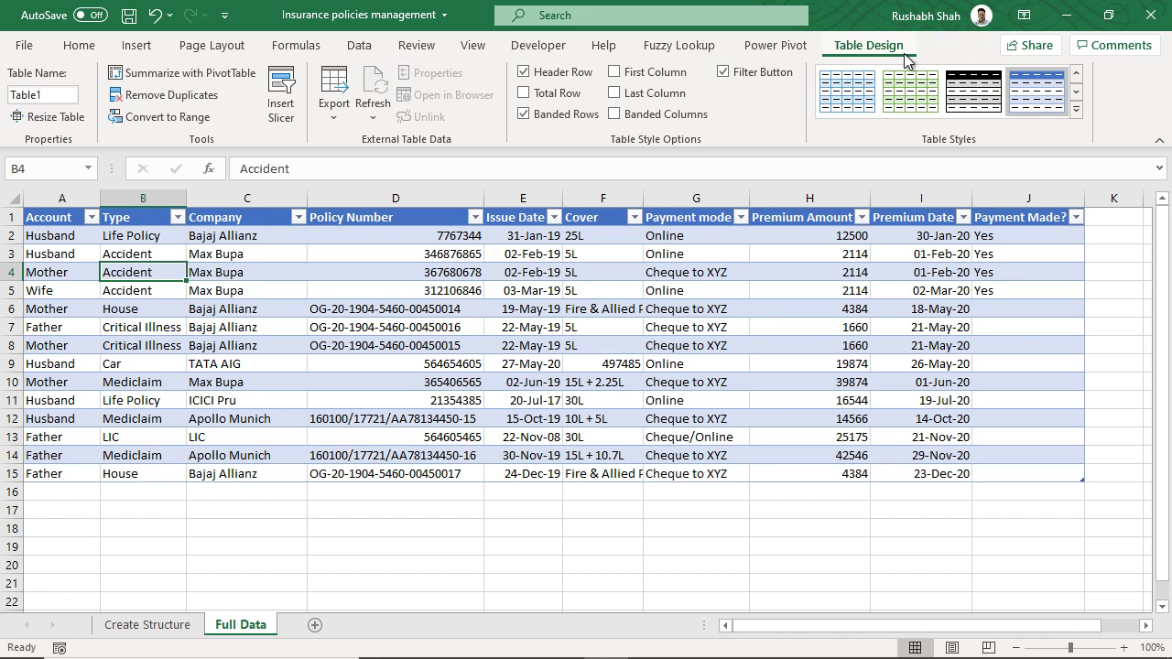
click(292, 119)
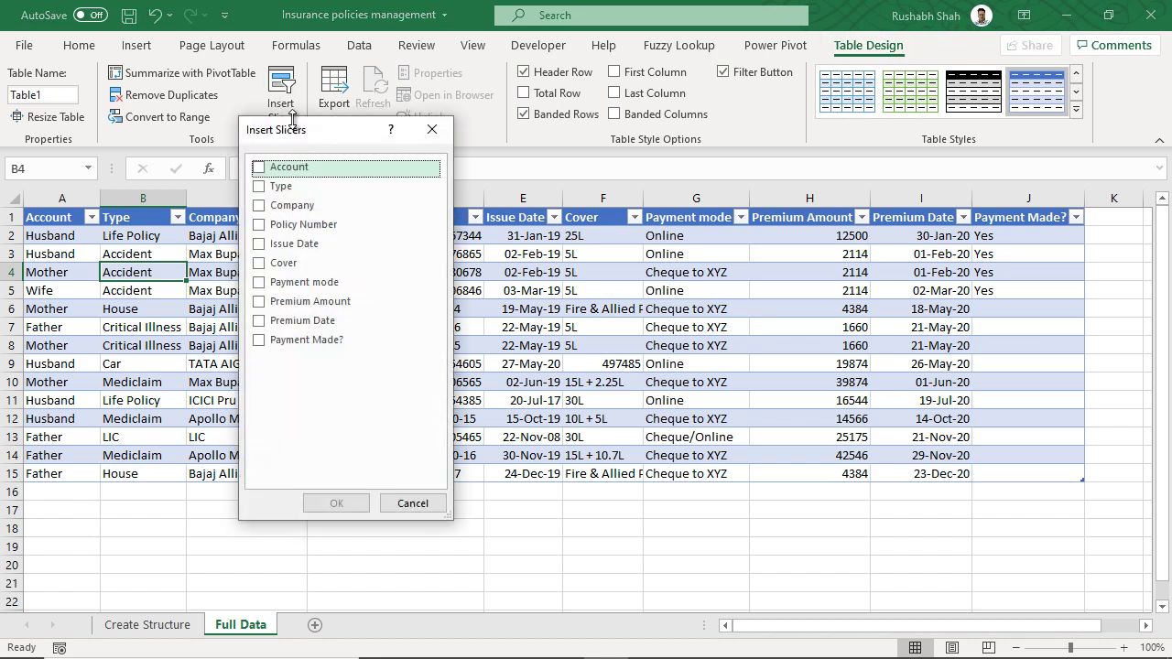
click(259, 167)
click(259, 186)
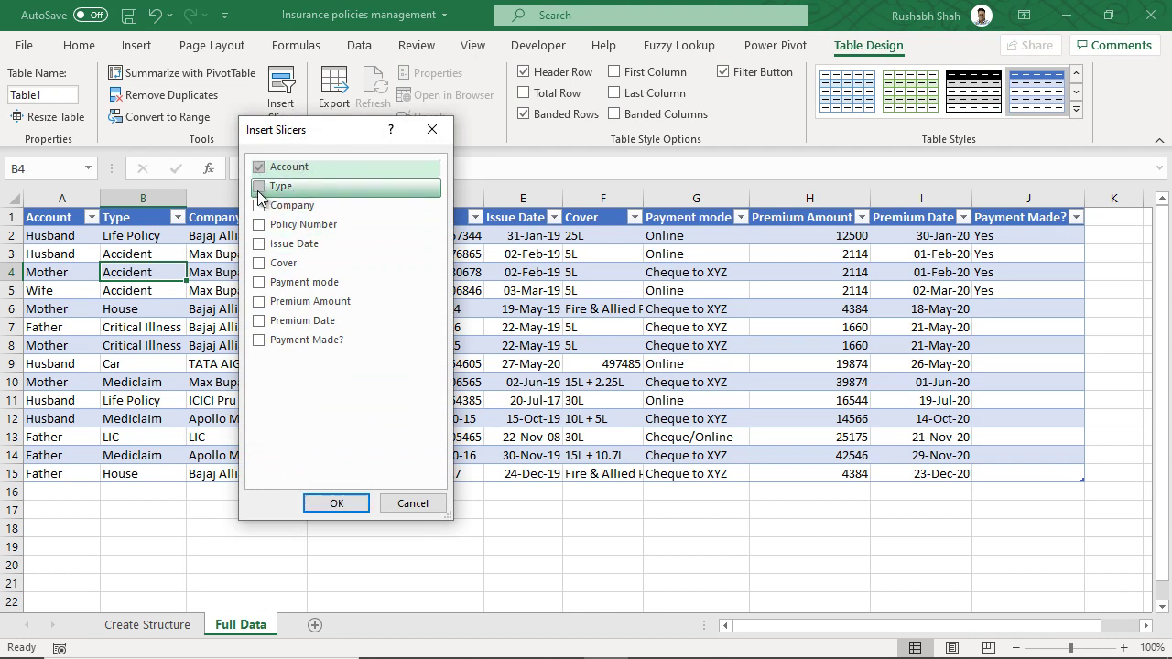
click(336, 505)
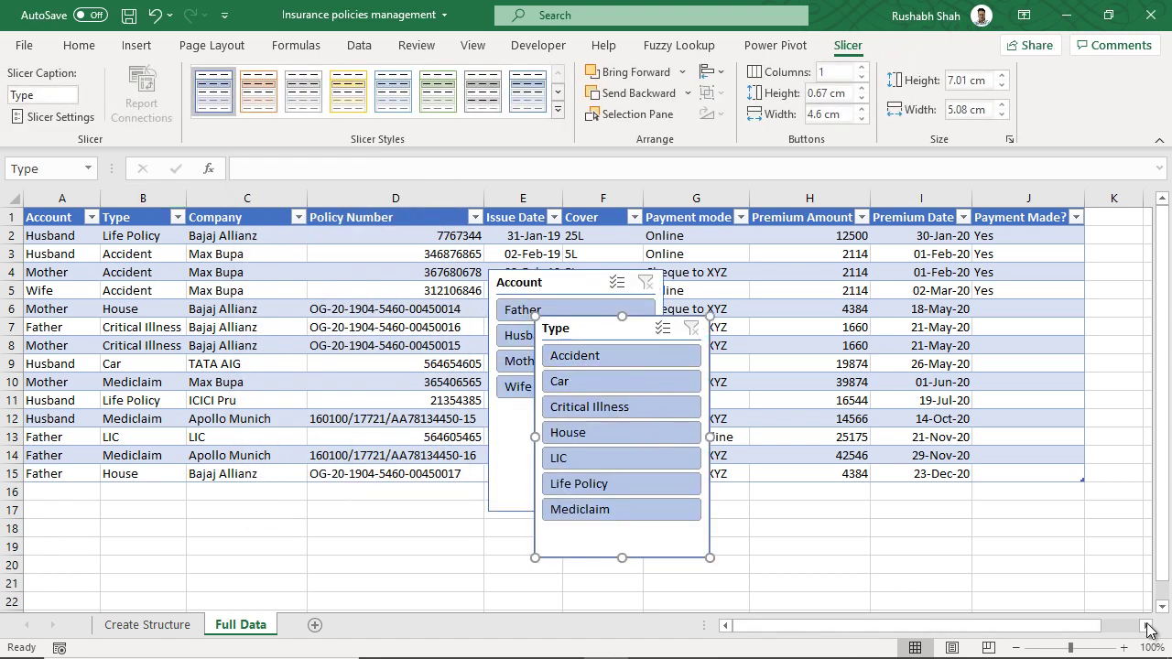
- Zoom to 80% and stack the Type and Account slicers beside column K
click(1015, 647)
click(1015, 647)
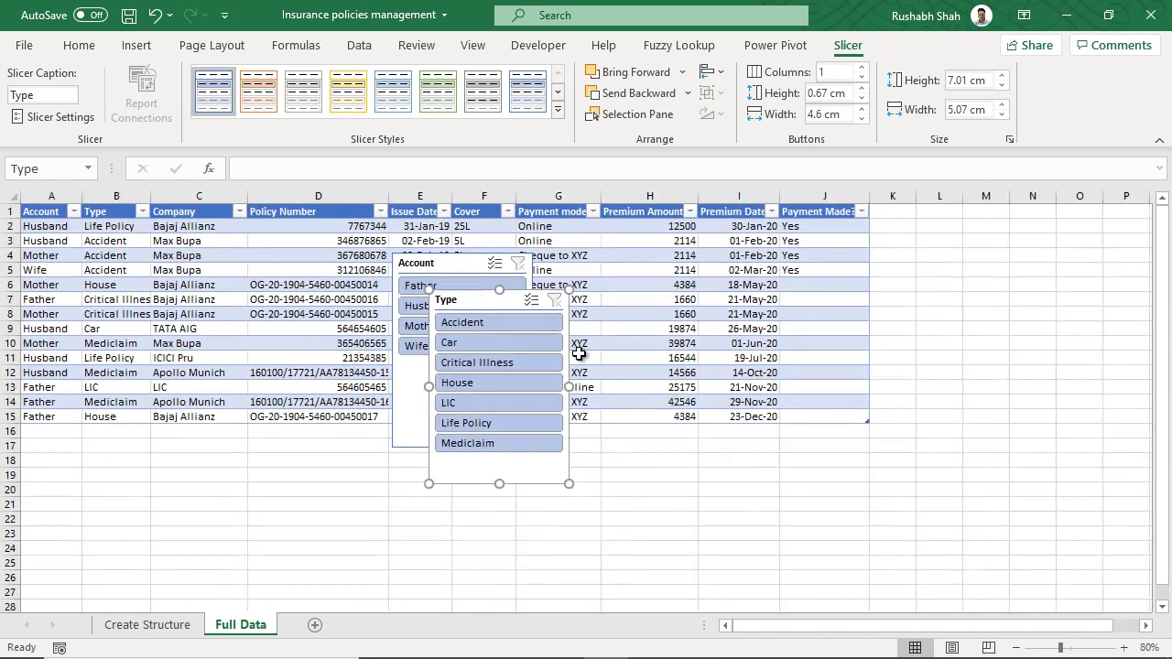
drag(465, 305, 937, 219)
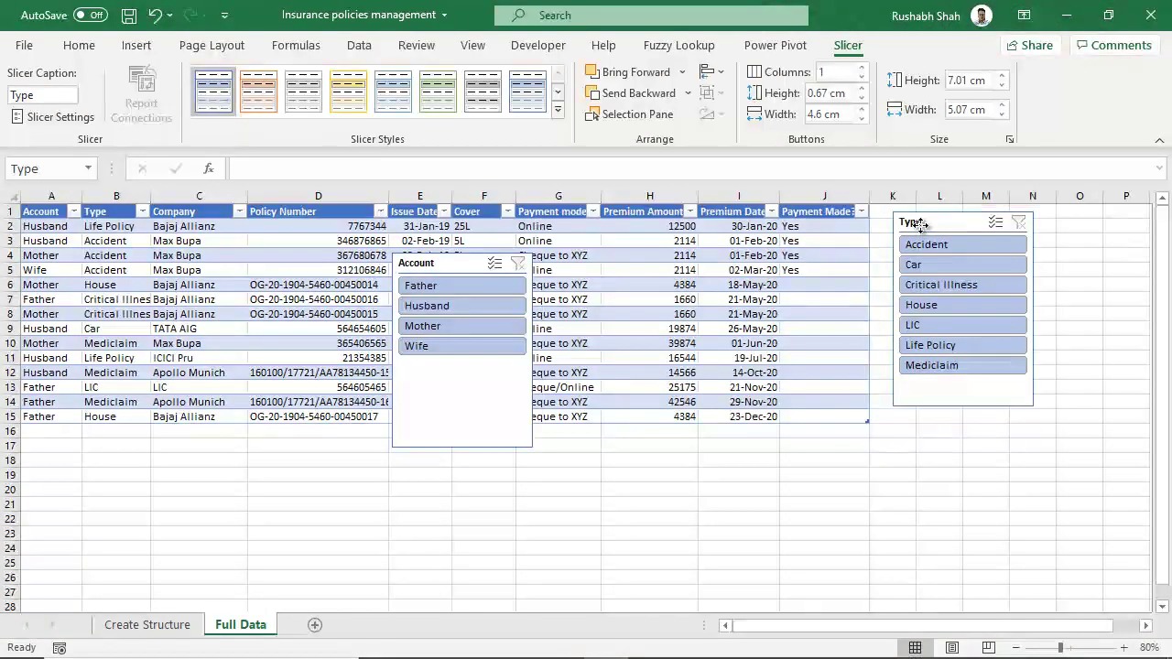
drag(491, 275, 926, 423)
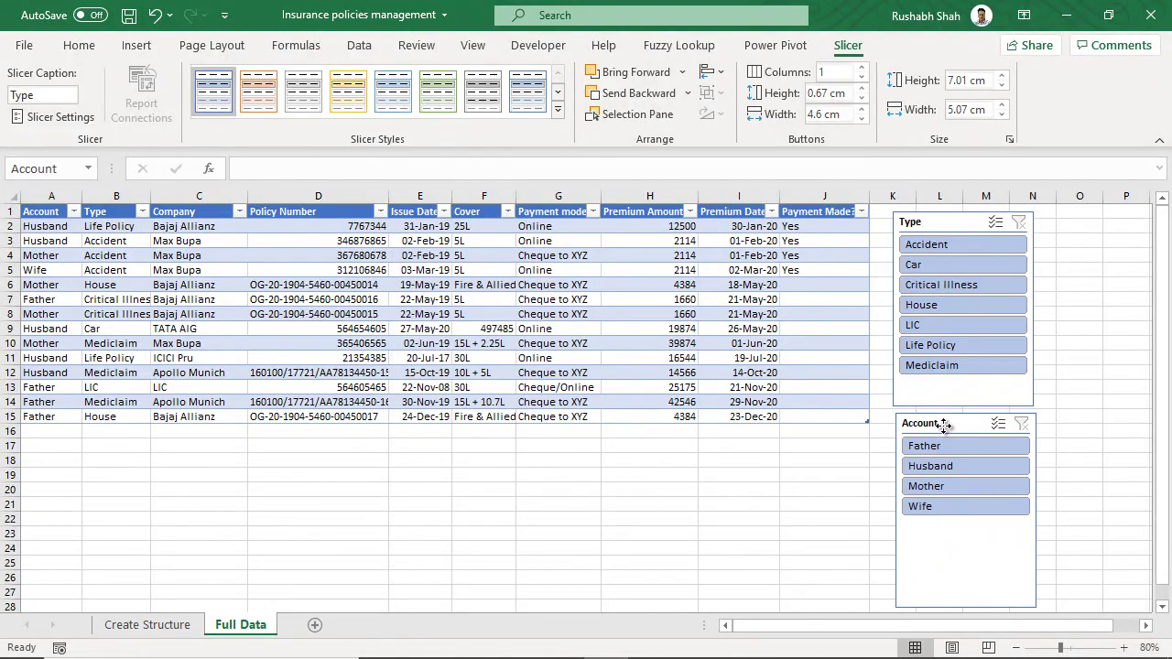
click(588, 503)
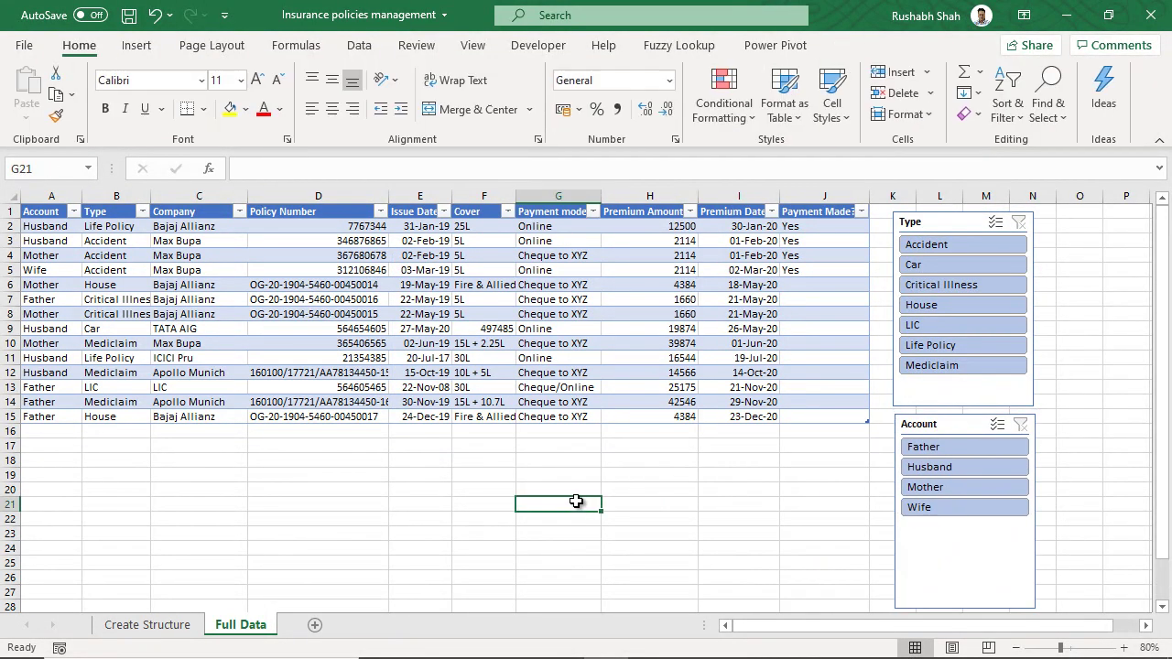
drag(969, 426, 965, 426)
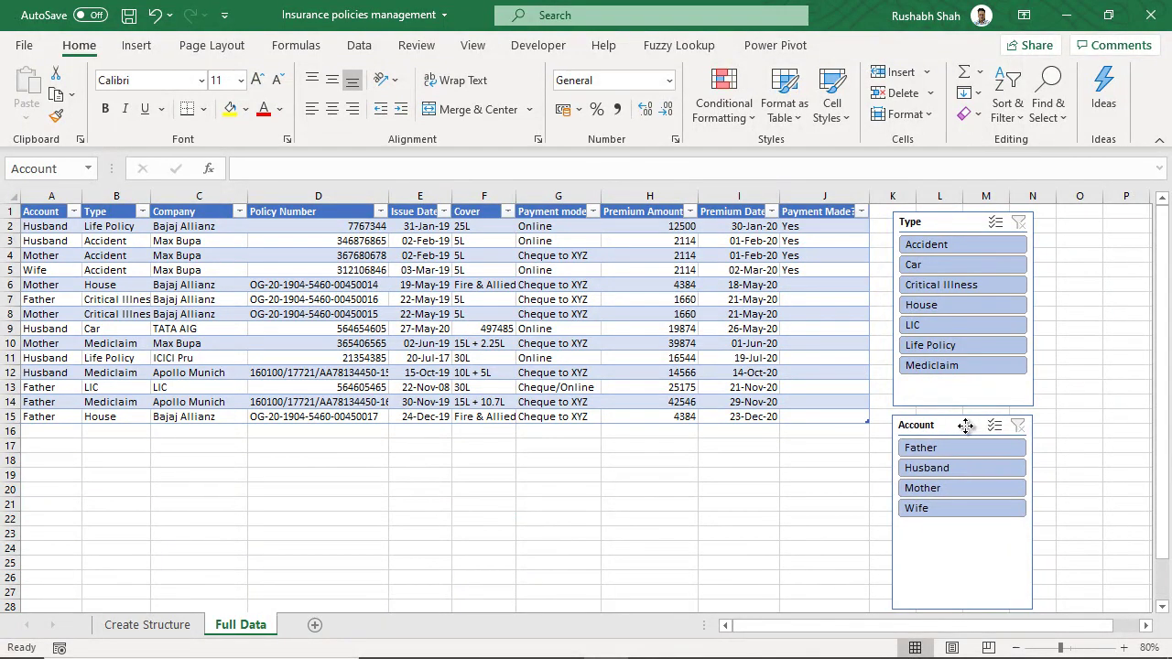
click(443, 316)
- Filter the table to Father's policies using the Account slicer
click(443, 212)
click(597, 256)
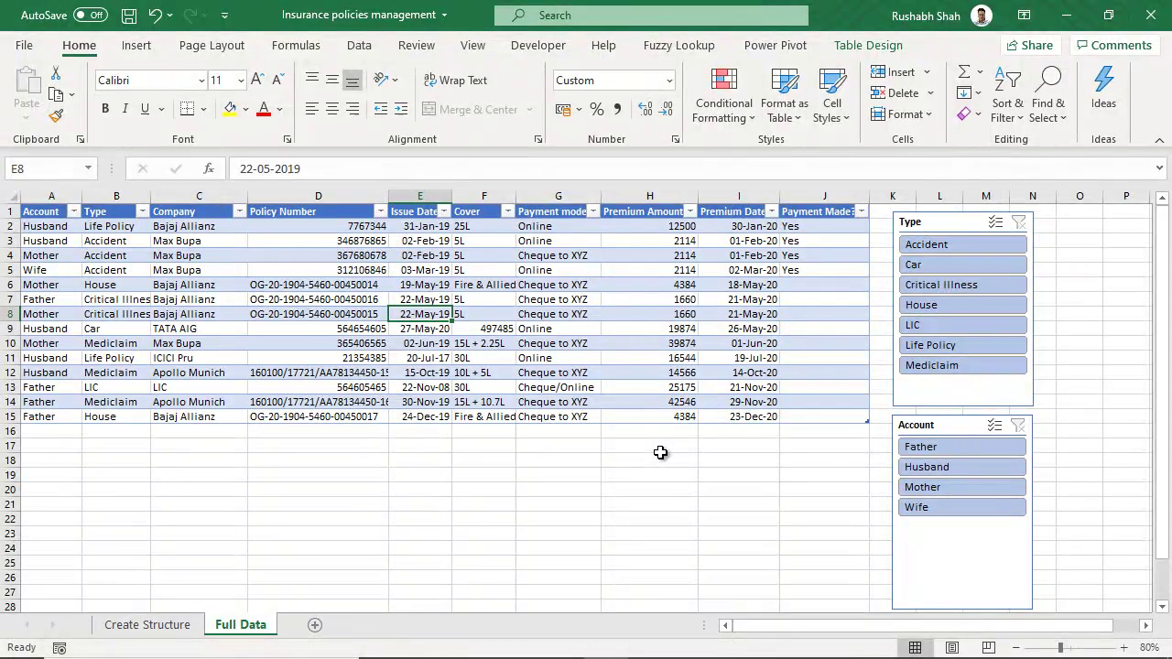
click(959, 452)
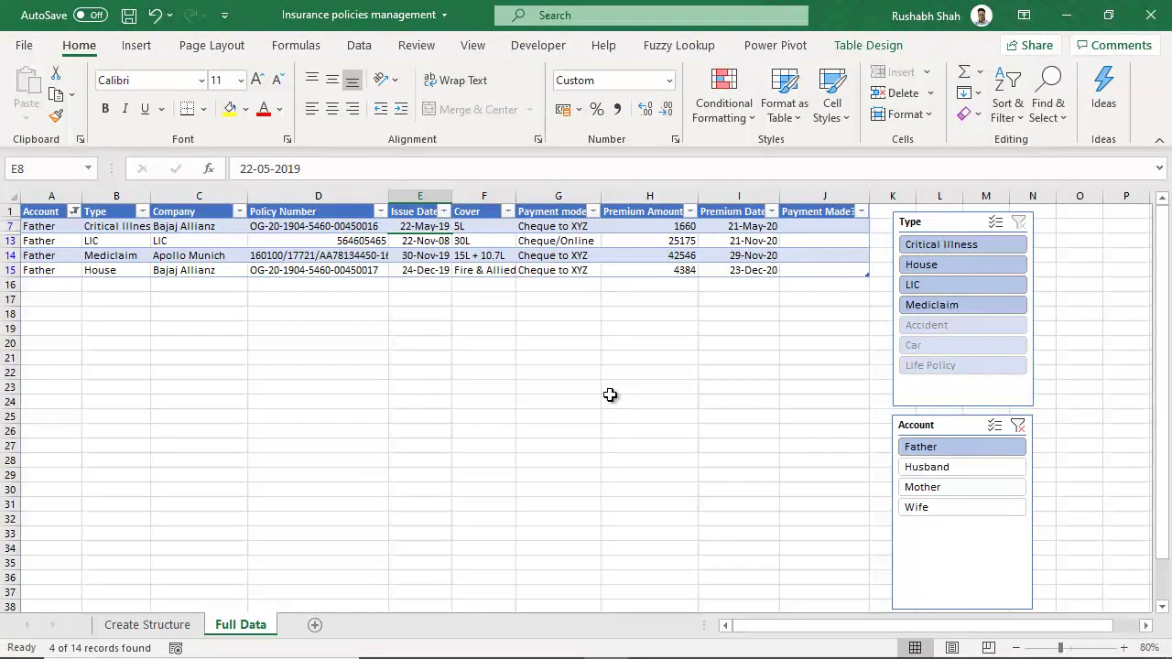
- Filter the policies to Mother and Father accounts, then to Mediclaim type
click(1018, 427)
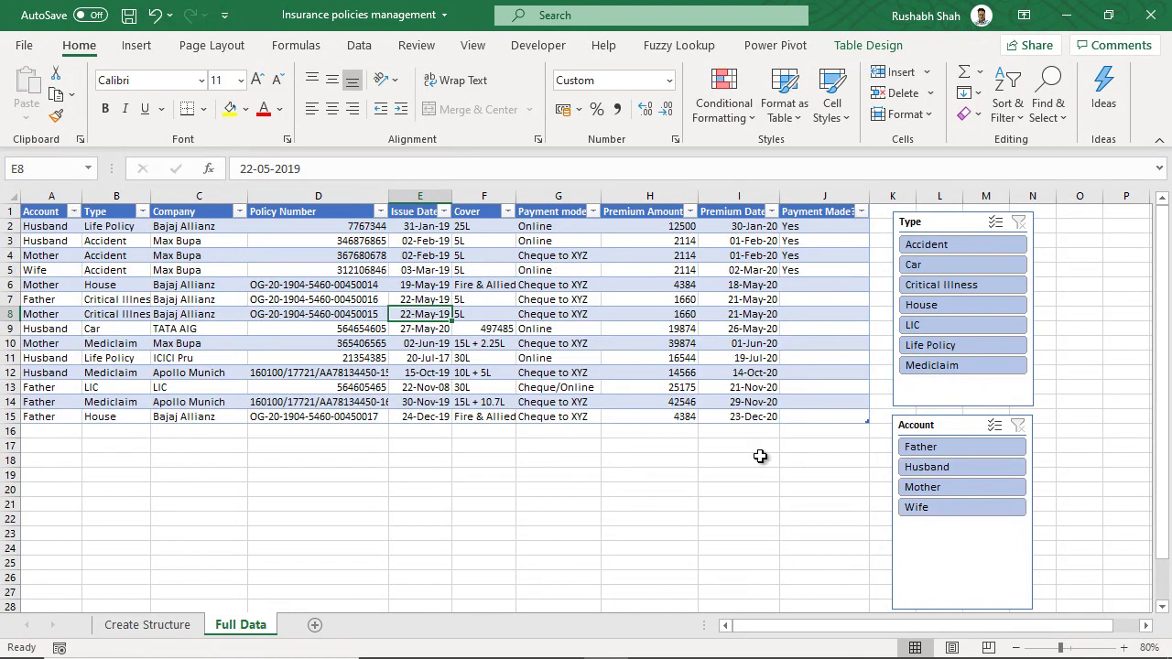
click(935, 487)
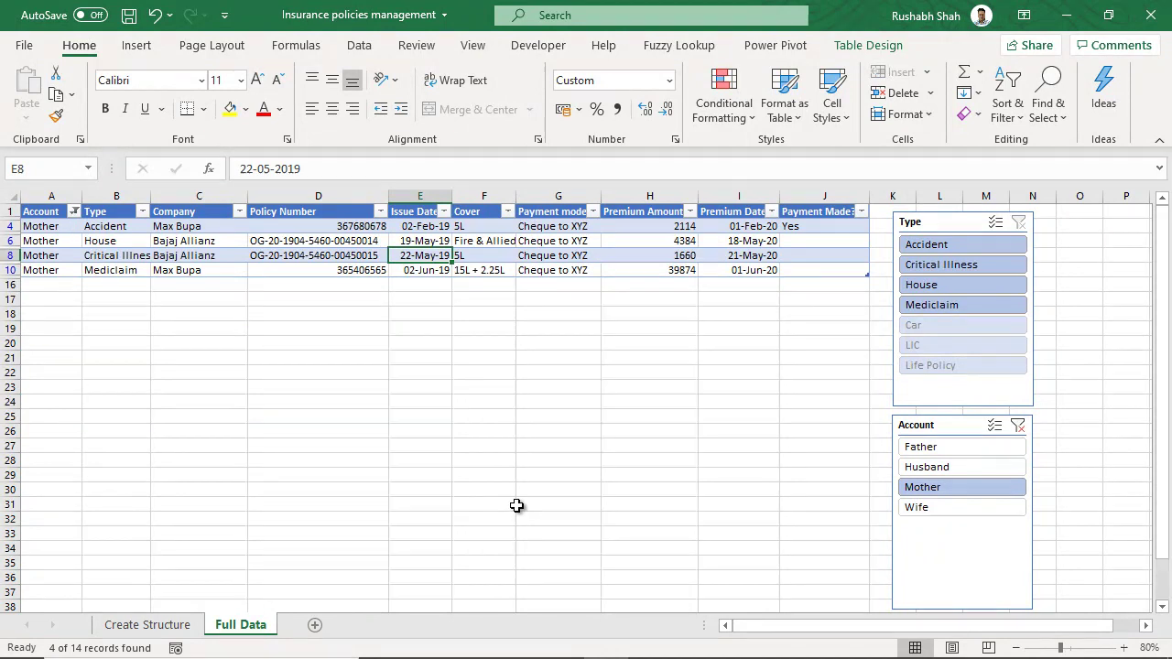
ctrl+click(954, 447)
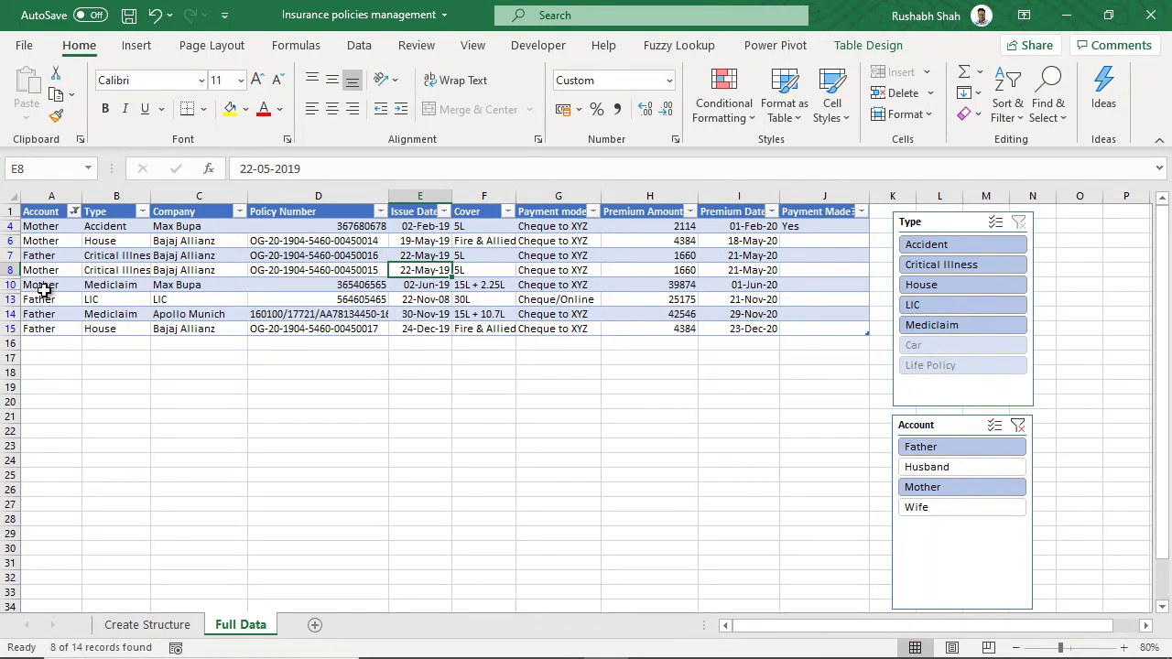
drag(62, 226, 67, 331)
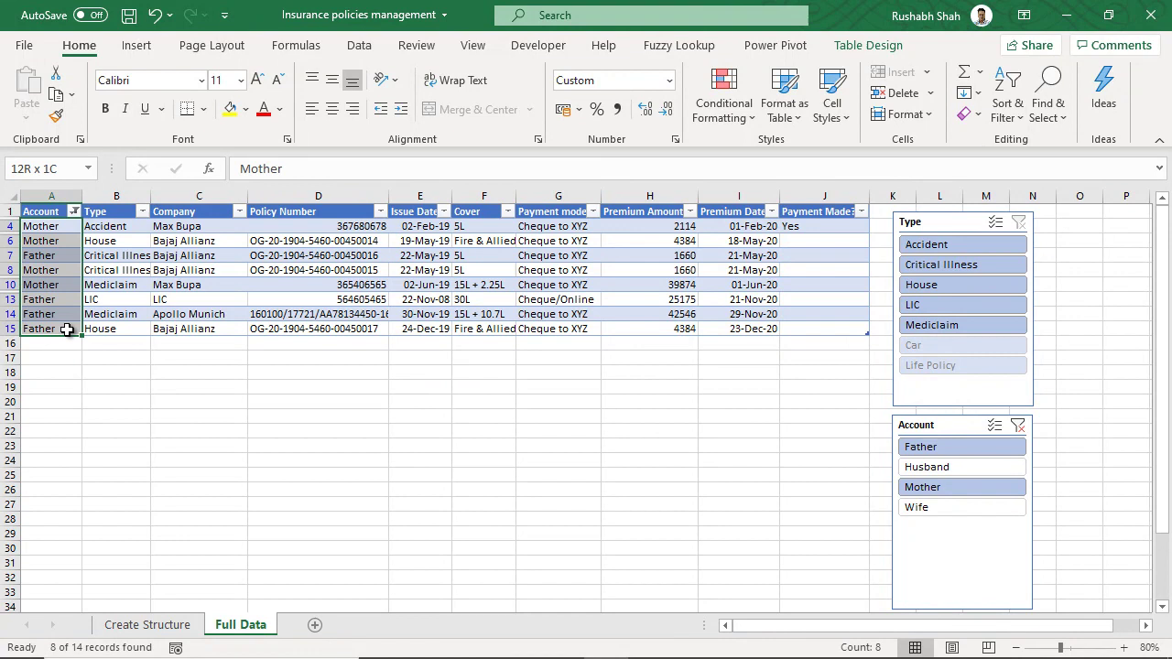
click(608, 313)
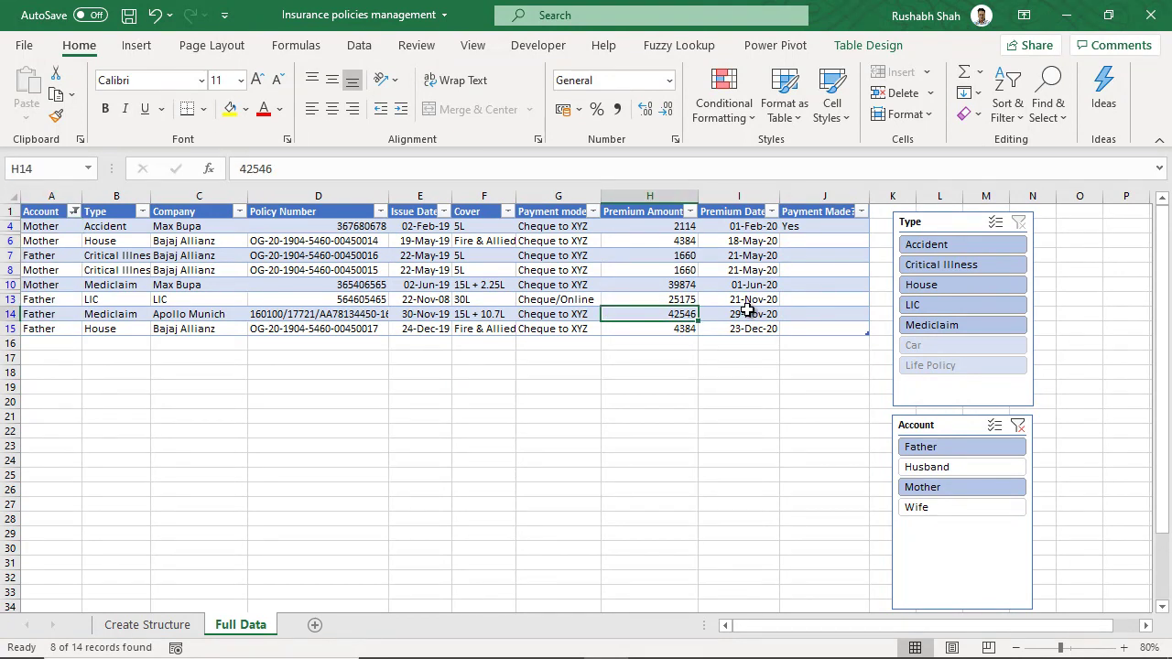
click(973, 338)
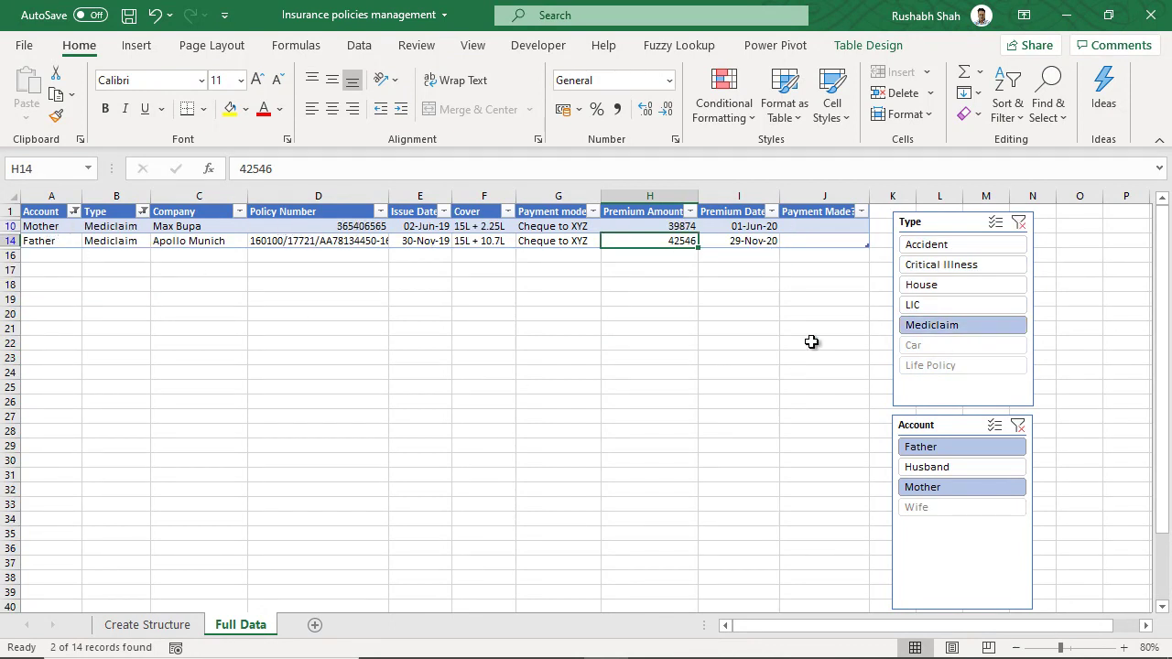
- Clear both Account and Type slicer filters and save the workbook
click(1017, 424)
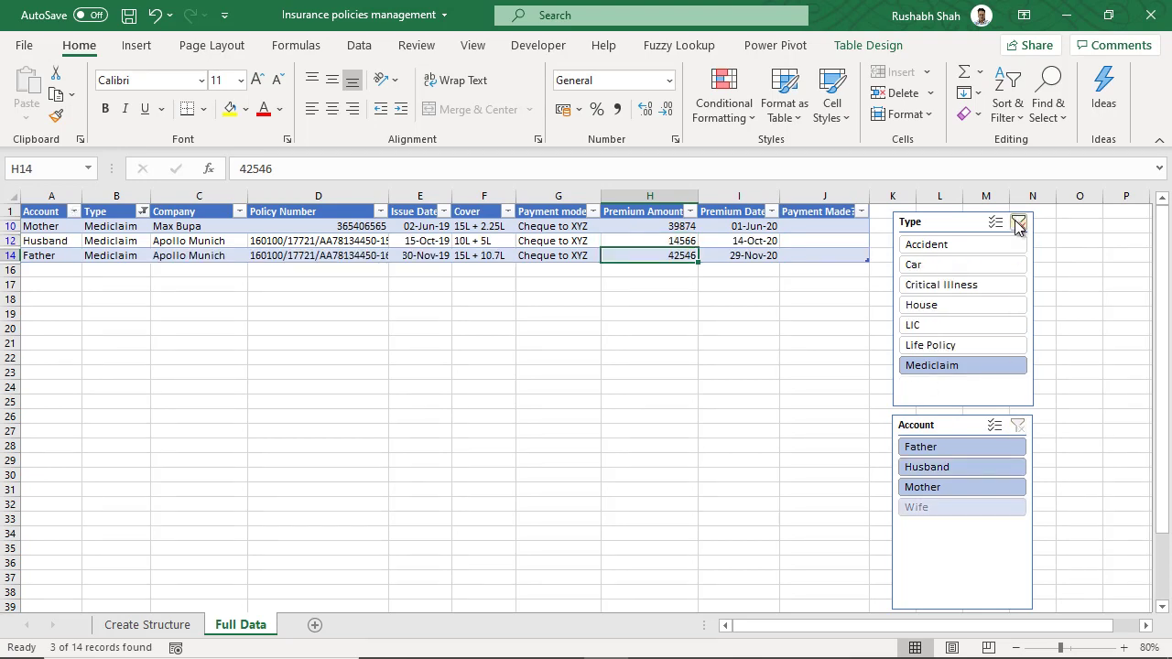
click(1018, 224)
click(66, 229)
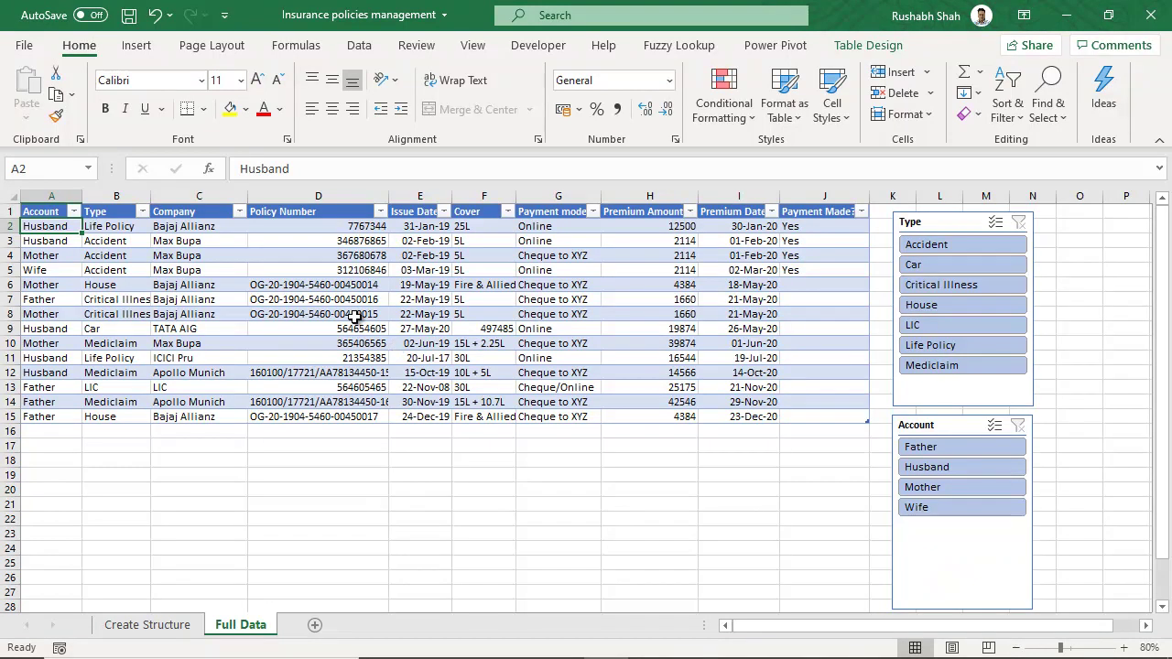
click(129, 15)
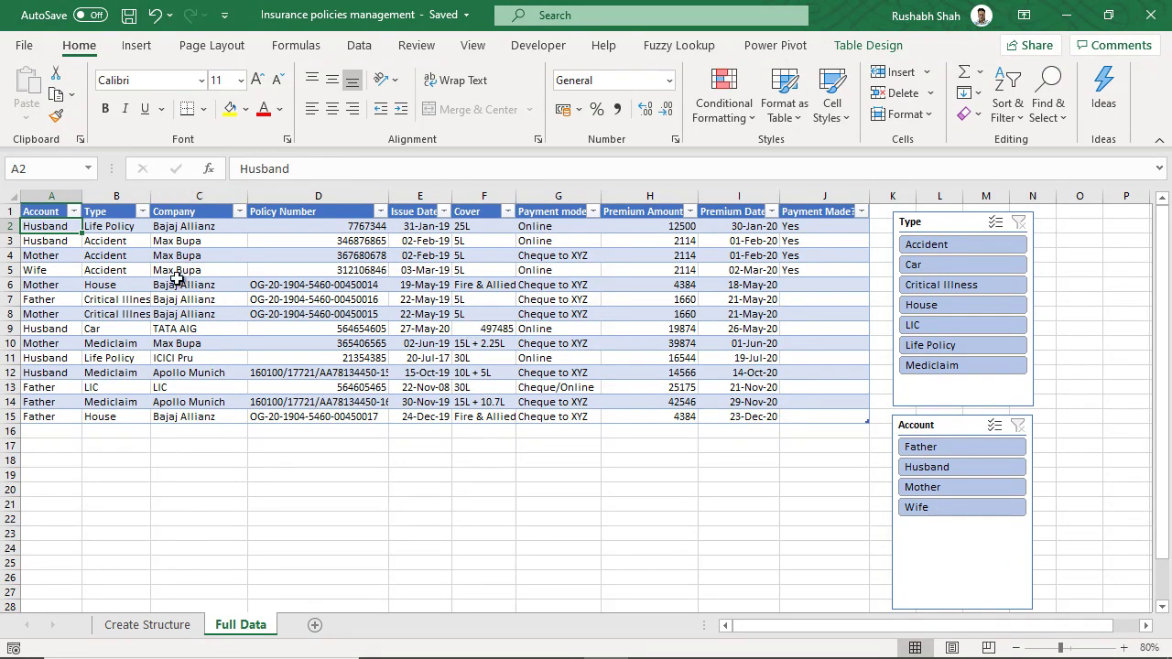
- Insert a PivotTable from Table1 on a new worksheet
click(137, 46)
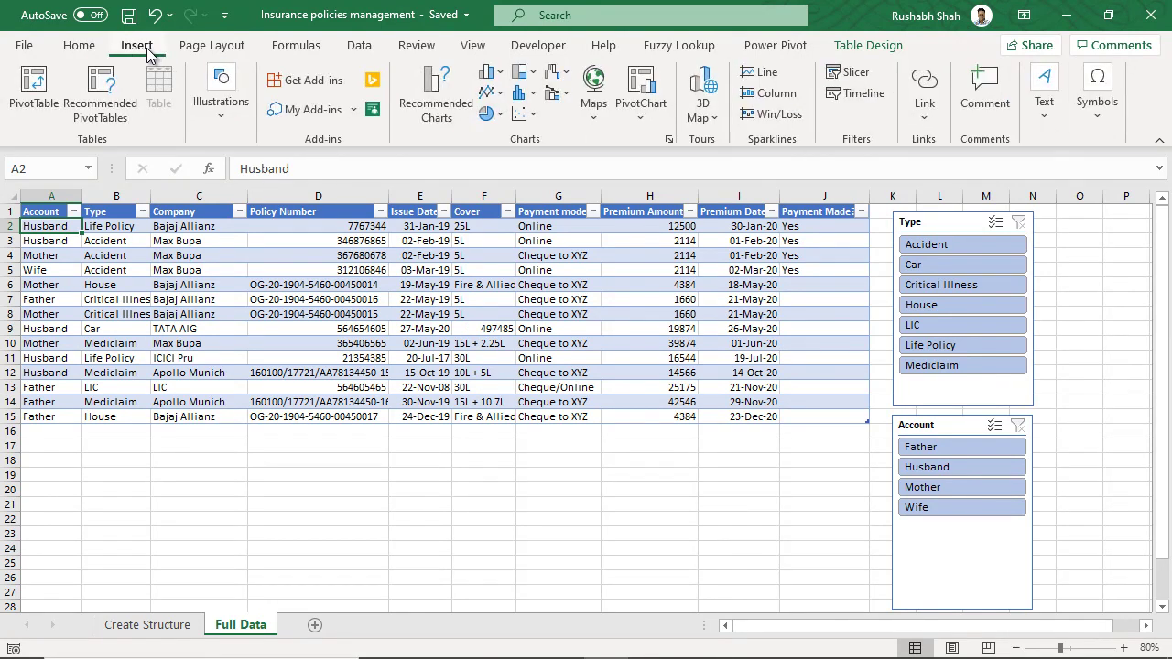
click(34, 92)
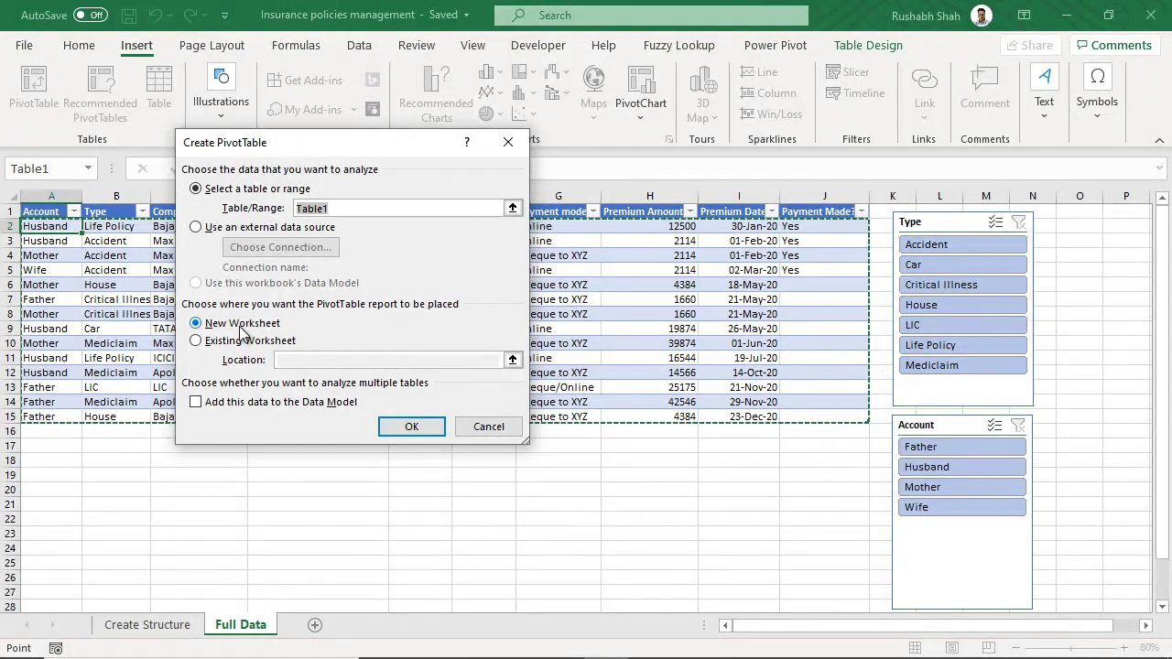
click(424, 426)
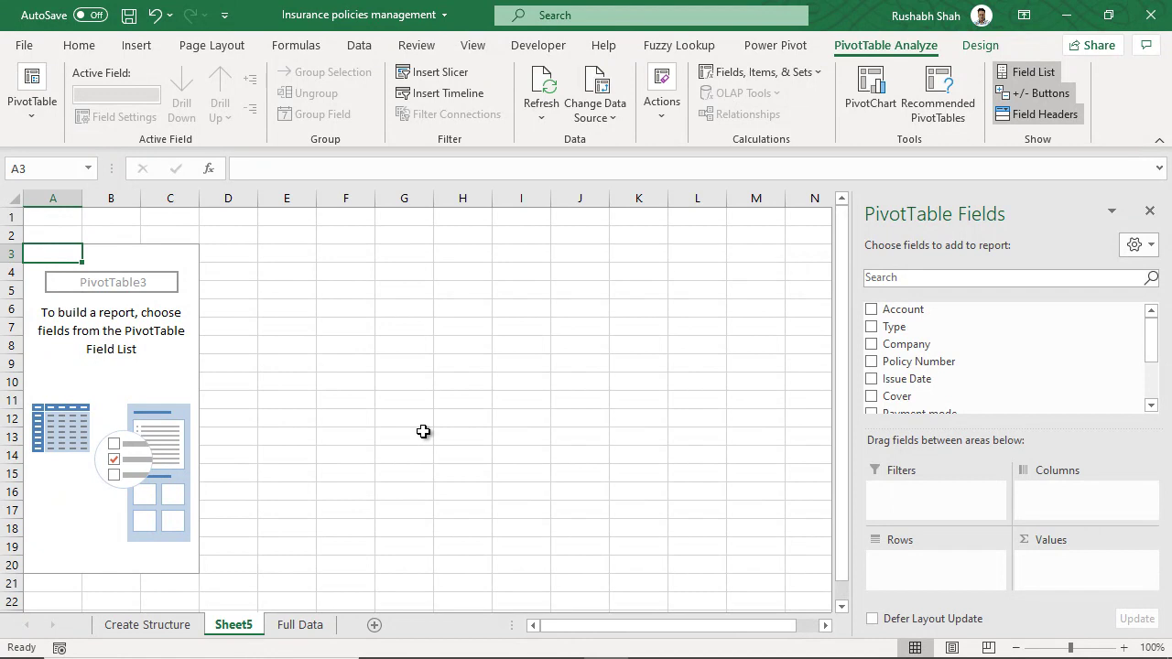
- Place Type in the PivotTable rows and Premium Date in the columns
drag(943, 327, 943, 560)
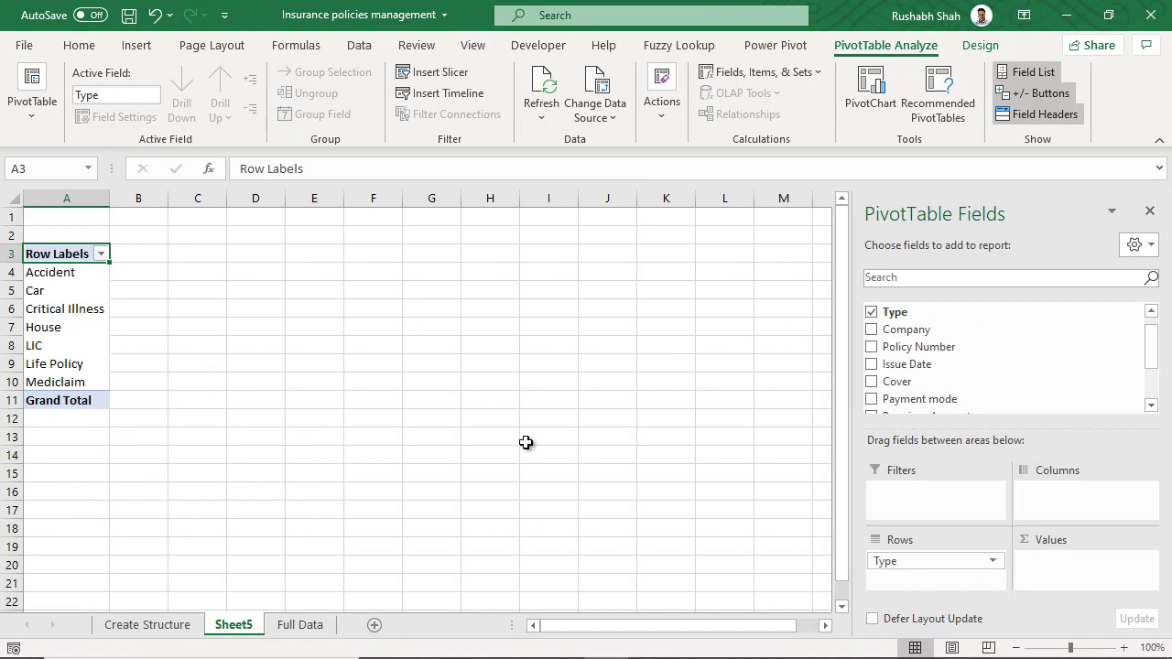
scroll(965, 379, down, 1)
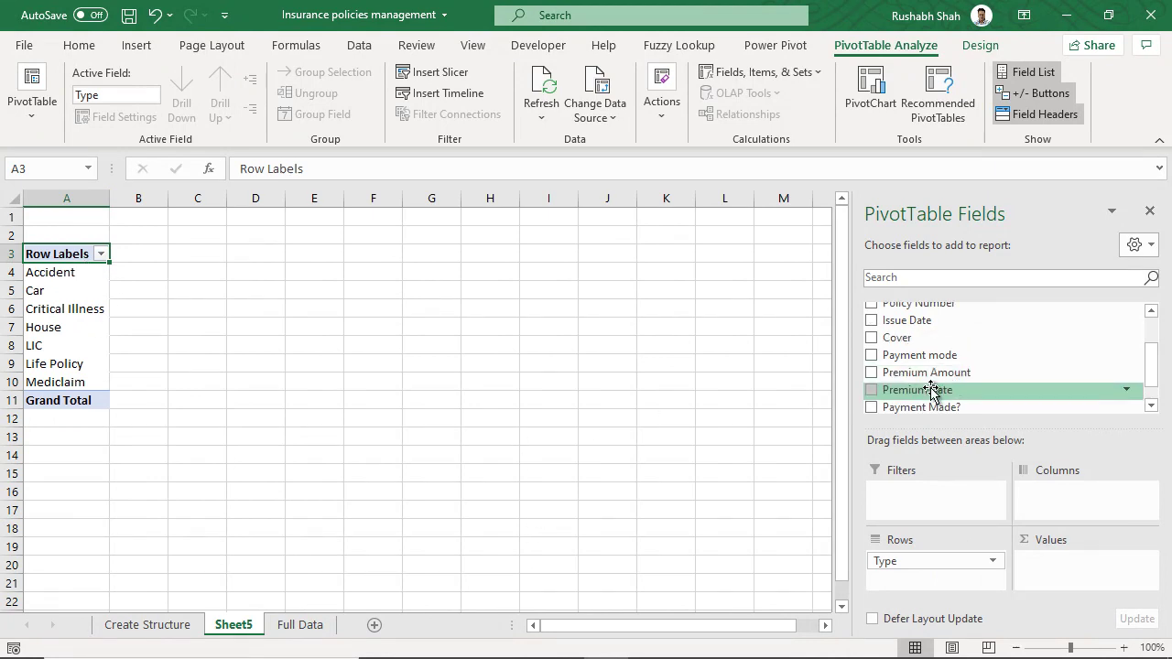
drag(904, 390, 1059, 497)
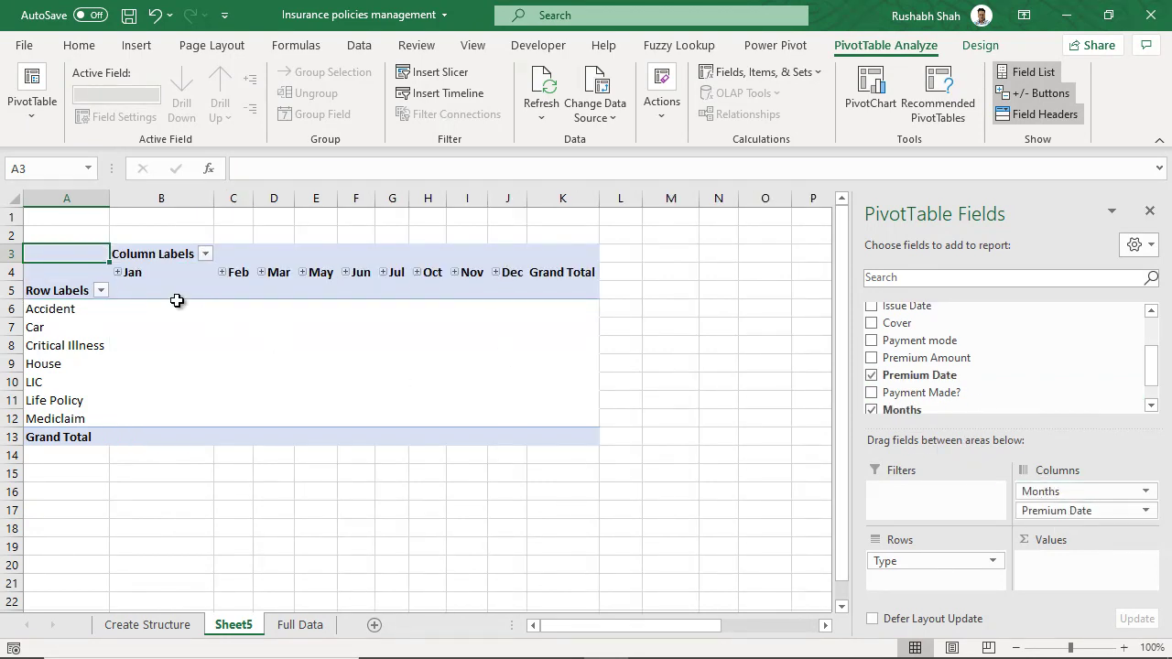
- Ungroup the date headers, then regroup the premium dates by Months
right_click(154, 273)
click(206, 506)
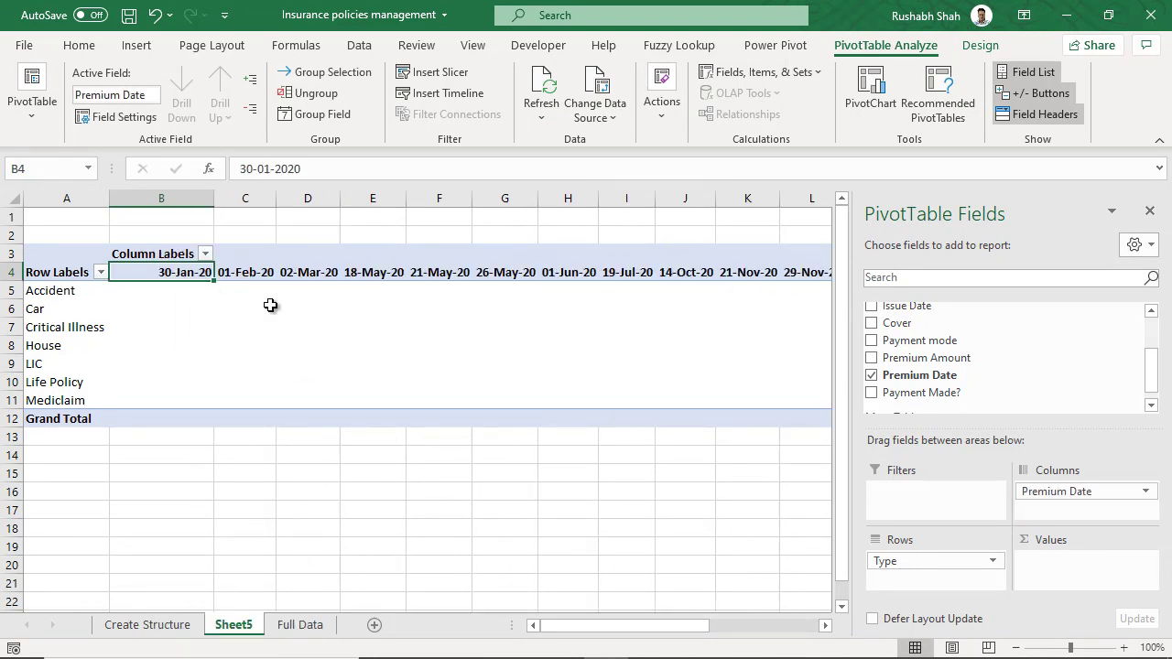
right_click(177, 275)
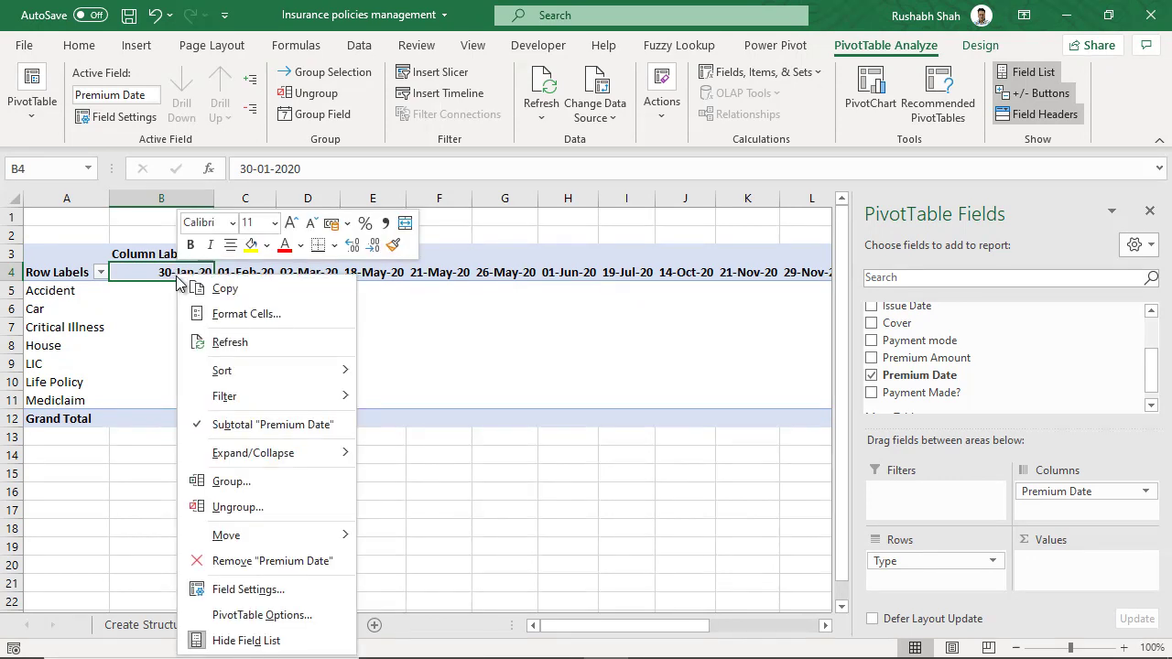
click(243, 483)
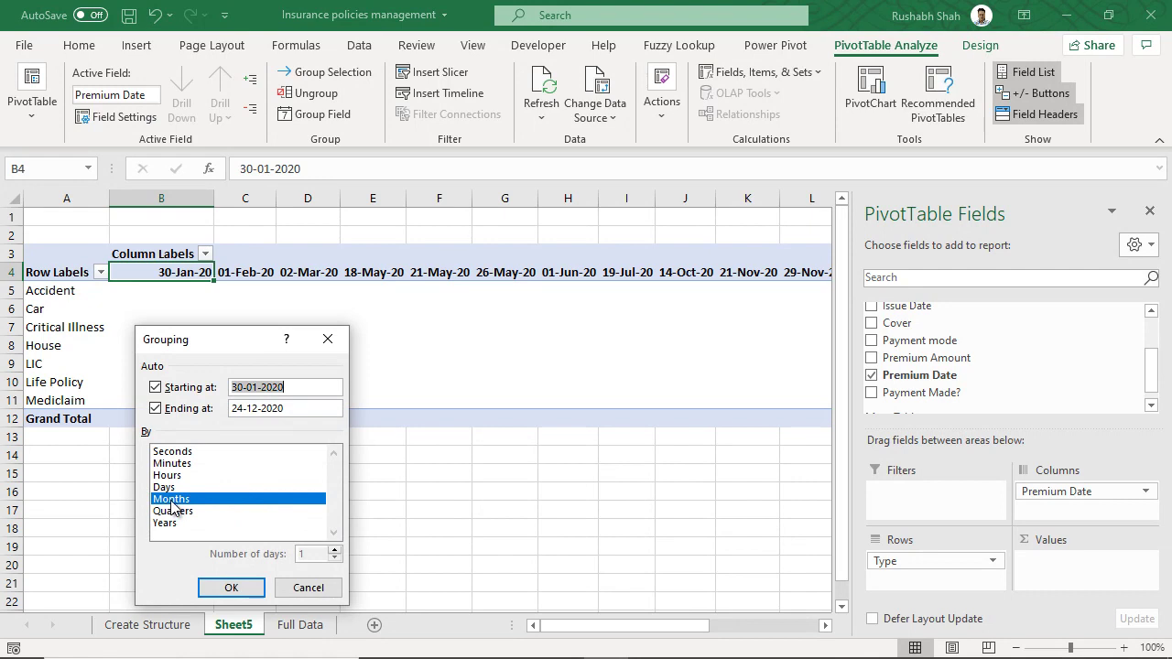
click(230, 587)
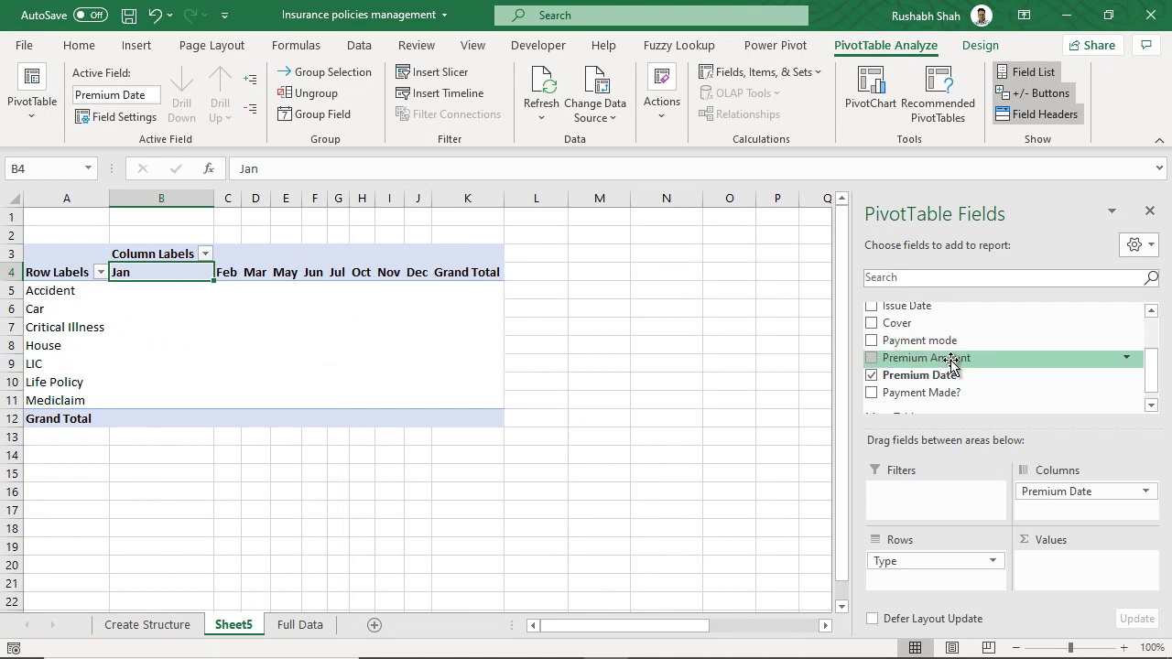
- Sum Premium Amount in Values and review the month columns, including November's 67721 total
drag(950, 360, 1081, 568)
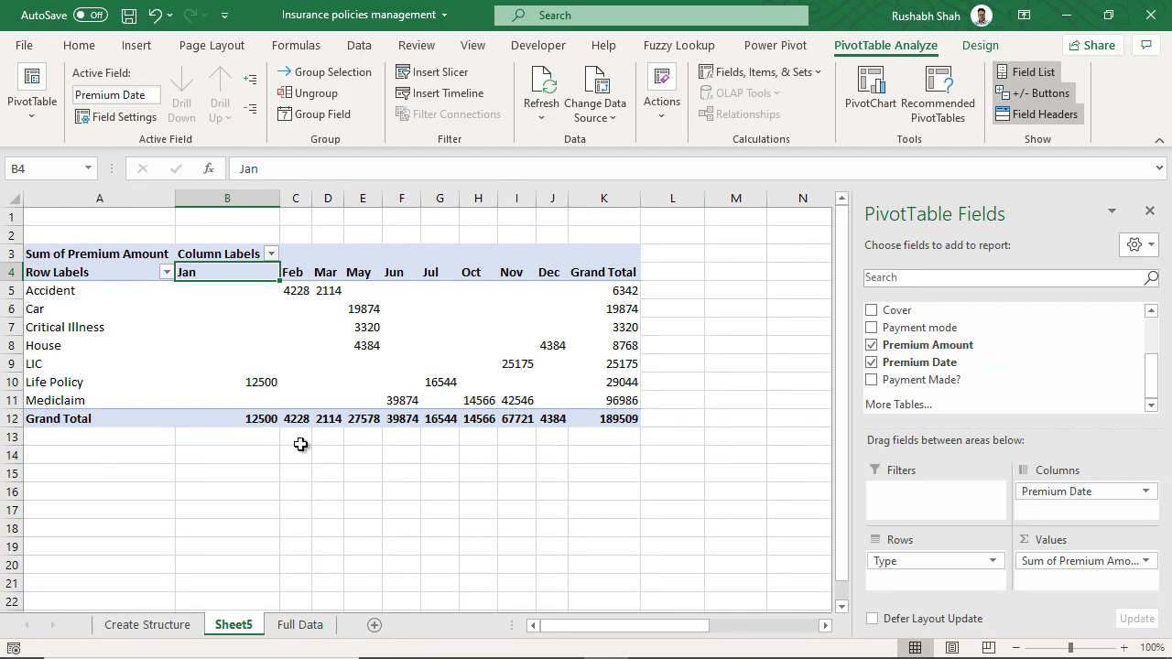
drag(228, 272, 249, 420)
drag(295, 273, 289, 419)
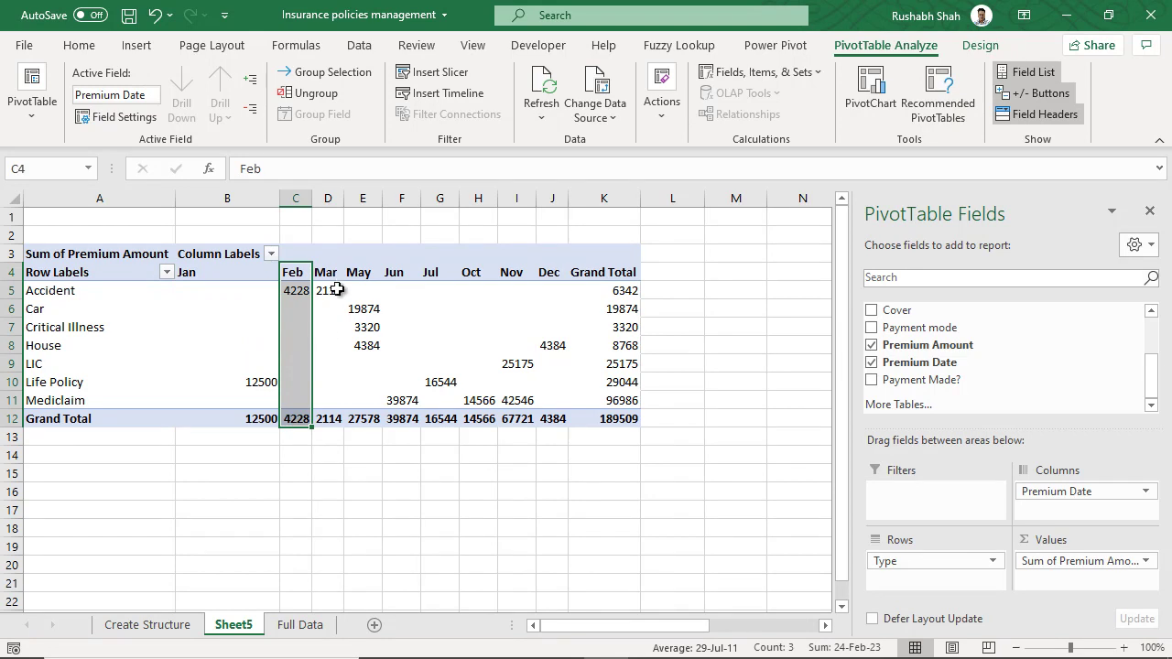
drag(327, 272, 327, 419)
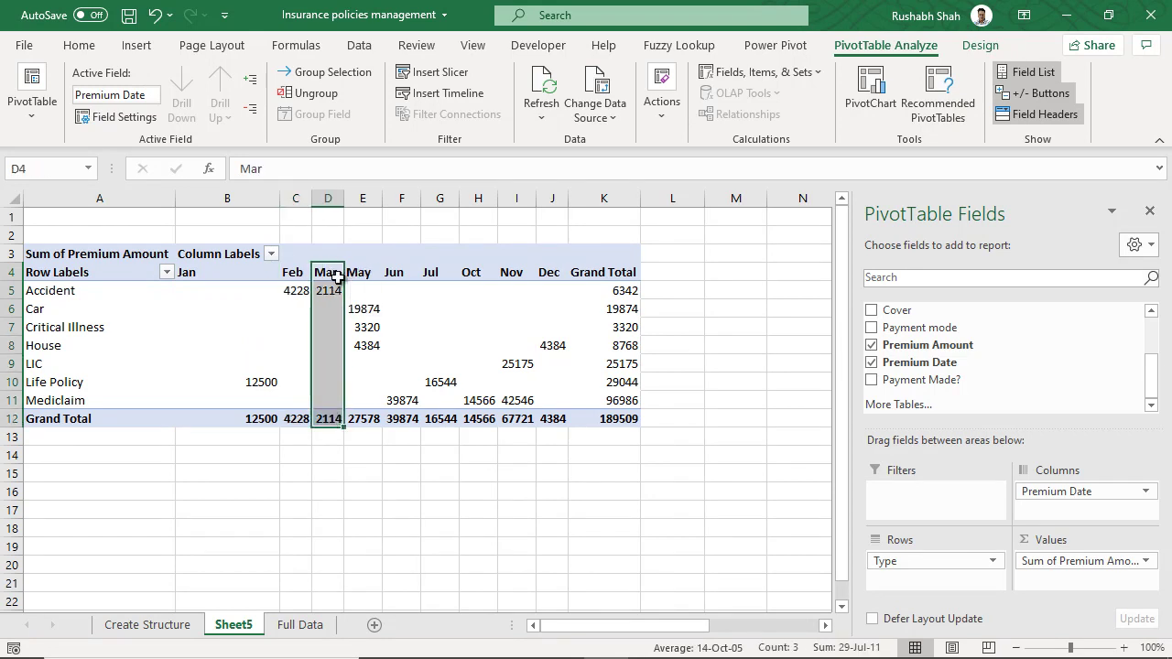
drag(364, 274, 362, 421)
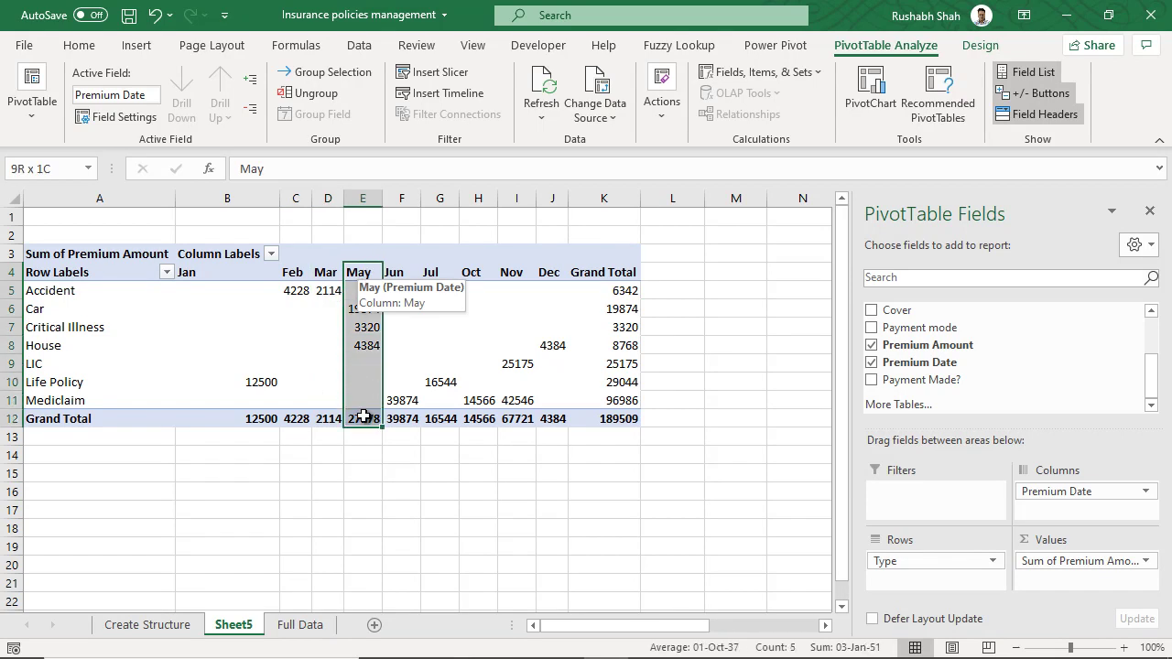
drag(397, 273, 400, 418)
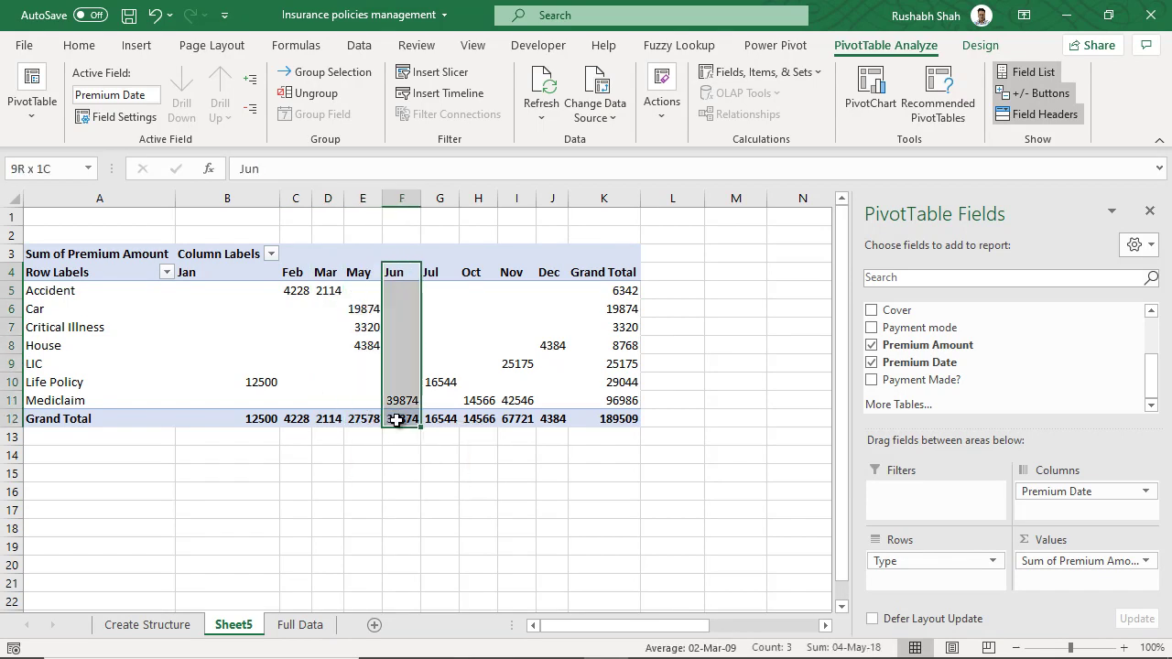
drag(439, 274, 445, 415)
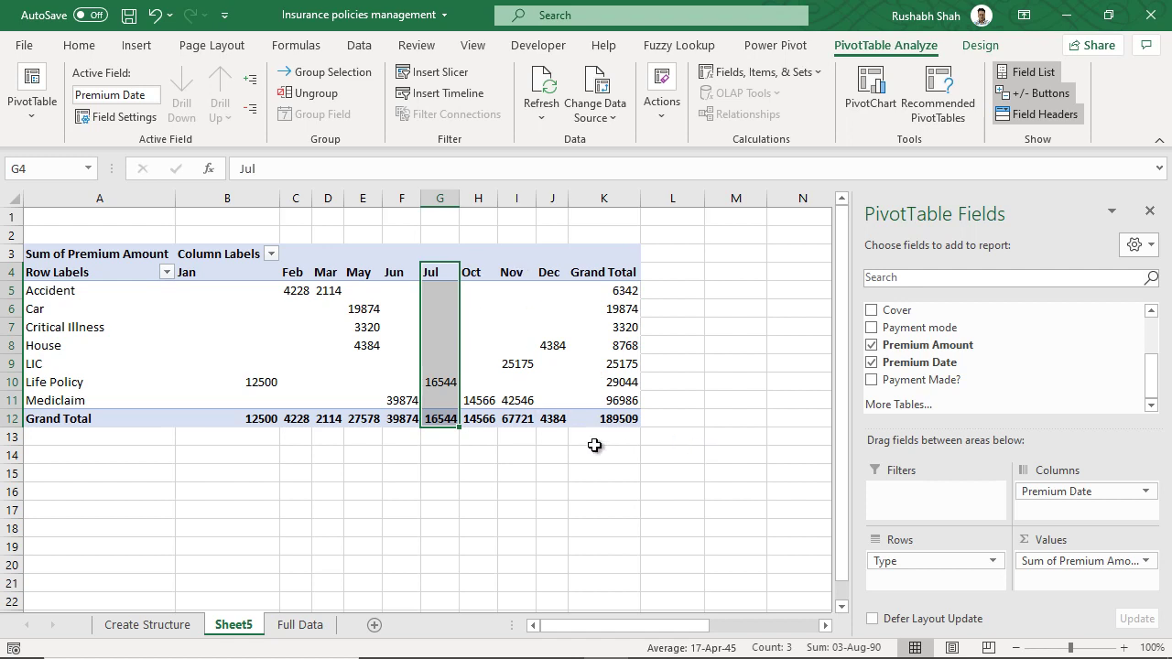
click(518, 421)
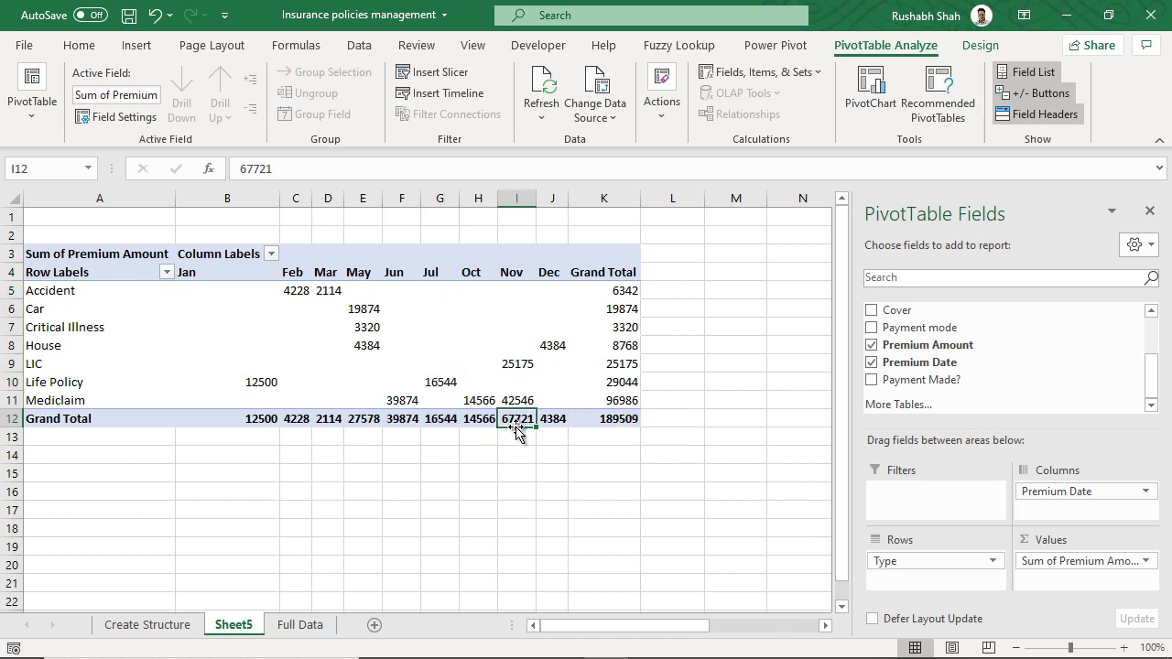
- Review each policy type row, Accident through Mediclaim with its 96986 grand total
drag(94, 294, 599, 291)
click(119, 308)
drag(119, 308, 612, 306)
drag(112, 327, 628, 327)
drag(112, 382, 611, 382)
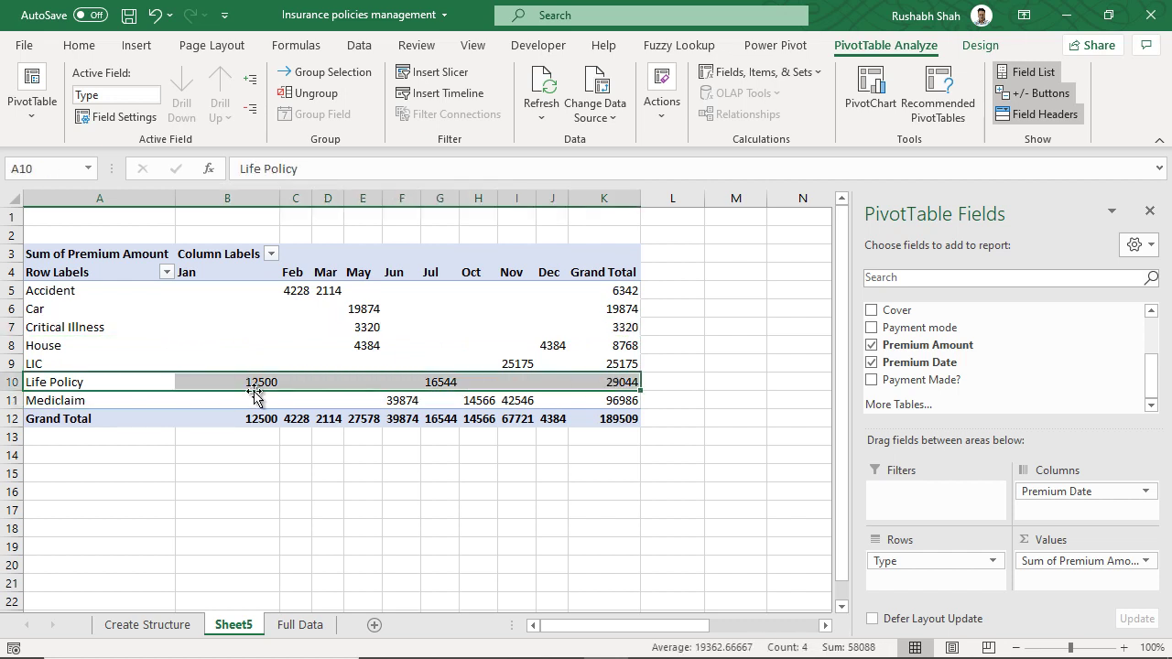
drag(87, 405, 595, 400)
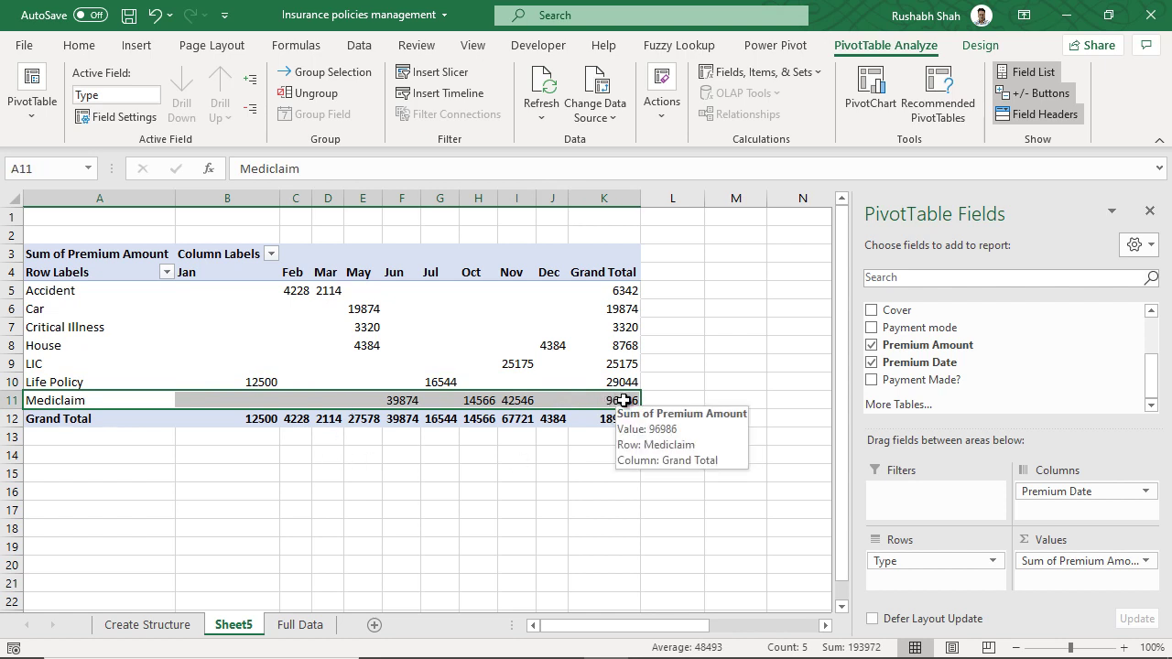
click(625, 401)
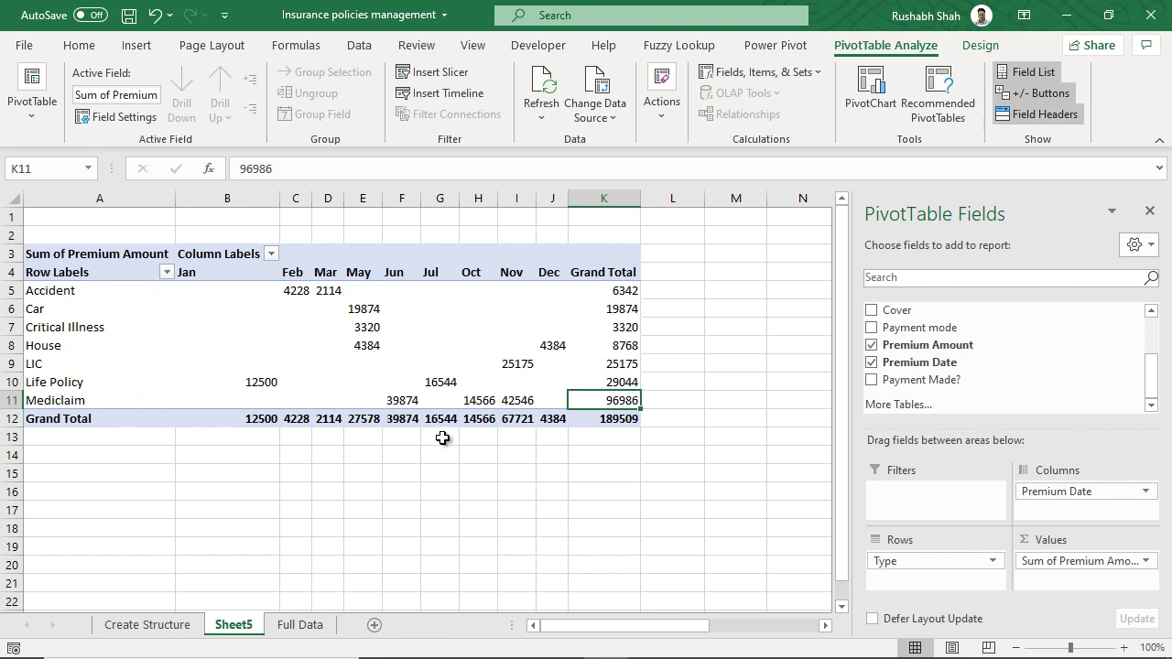
scroll(958, 379, up, 2)
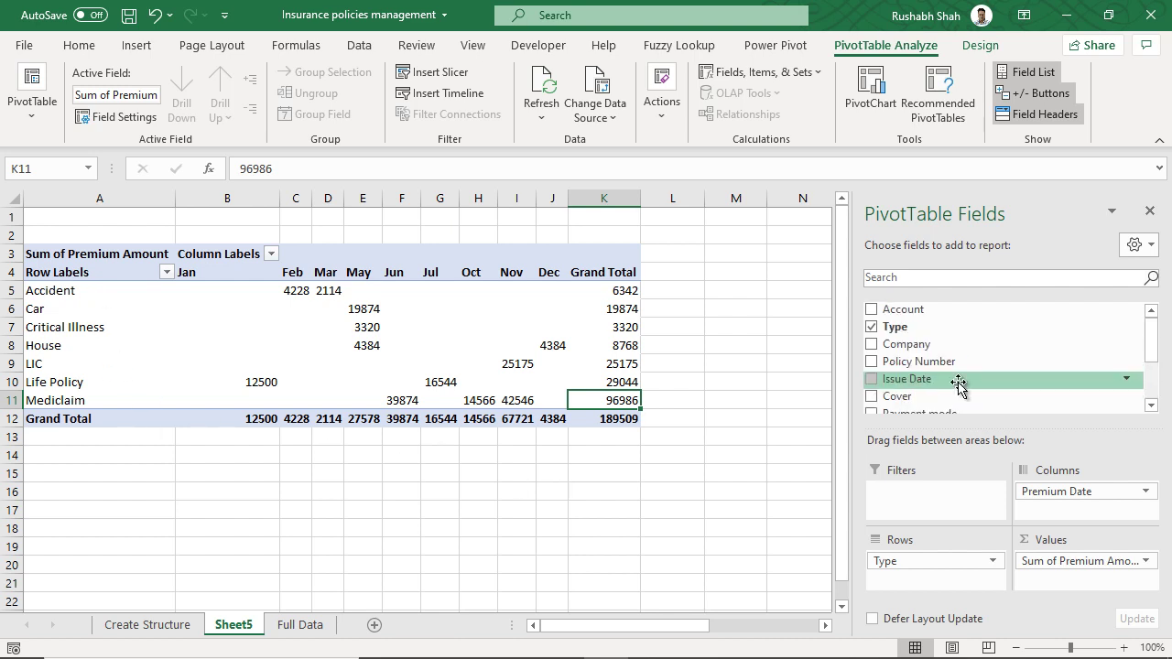
- Nest Account above Type in the pivot rows, then switch to the Full Data sheet
drag(917, 315, 927, 559)
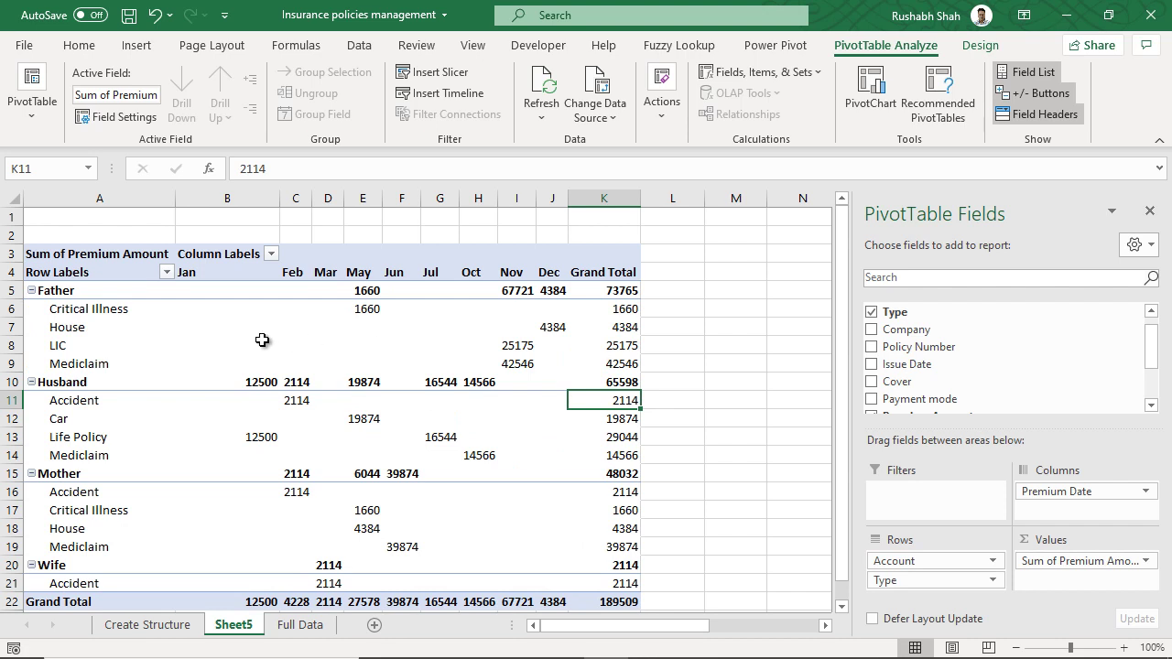
mouse_move(262, 340)
click(291, 626)
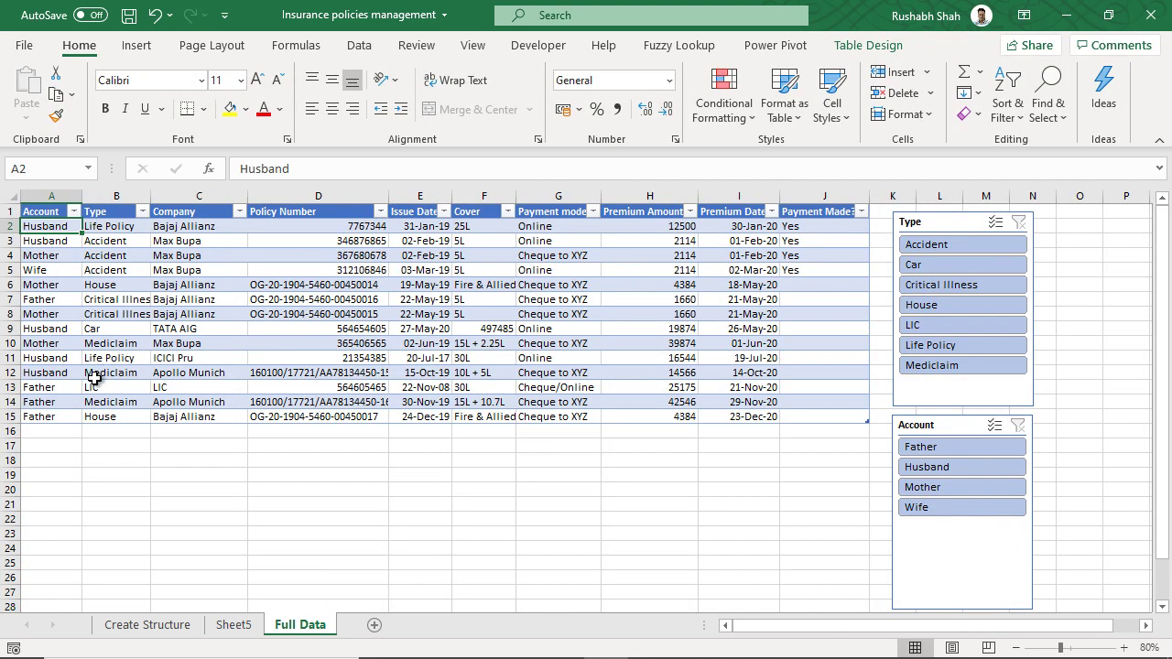
click(233, 625)
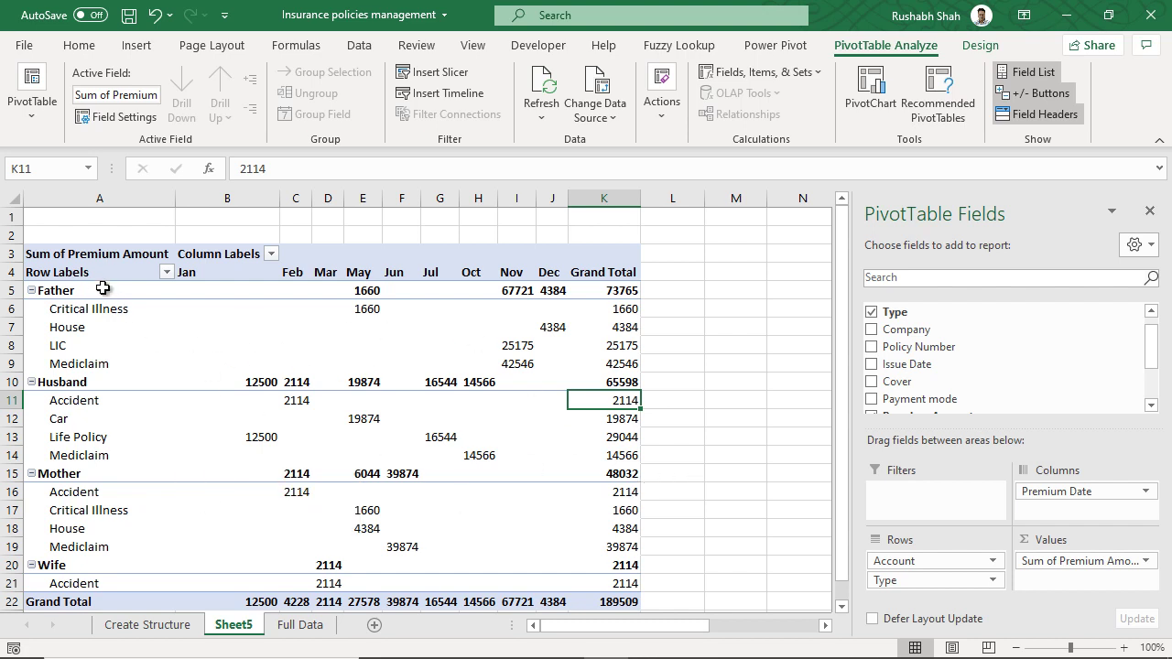
click(636, 291)
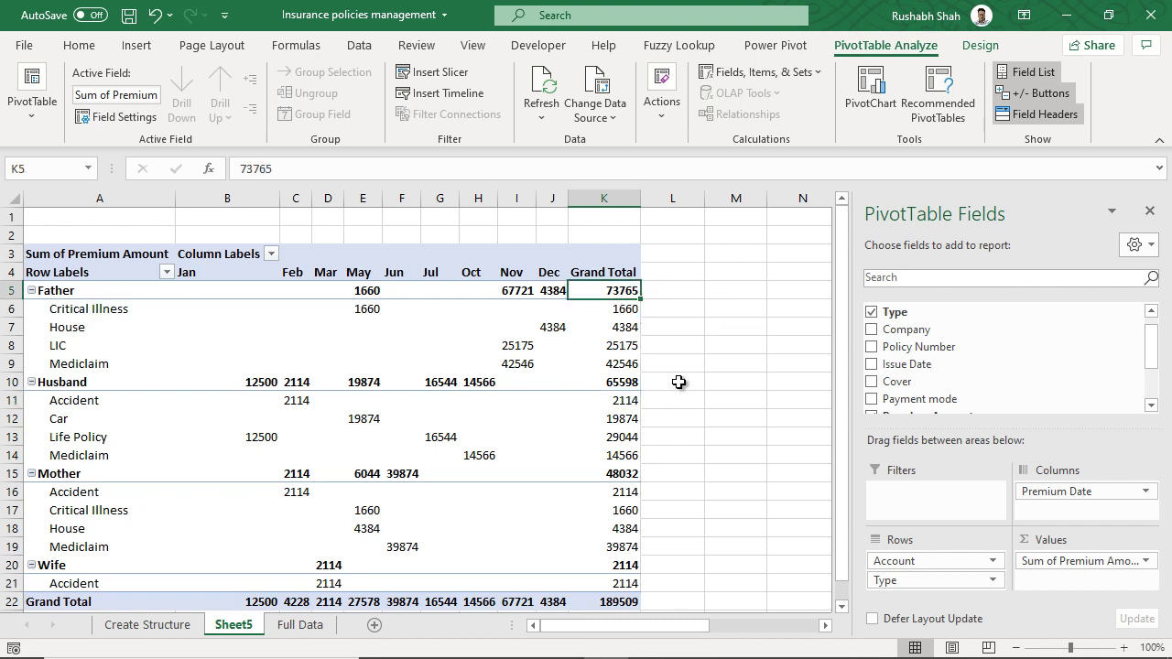
click(630, 474)
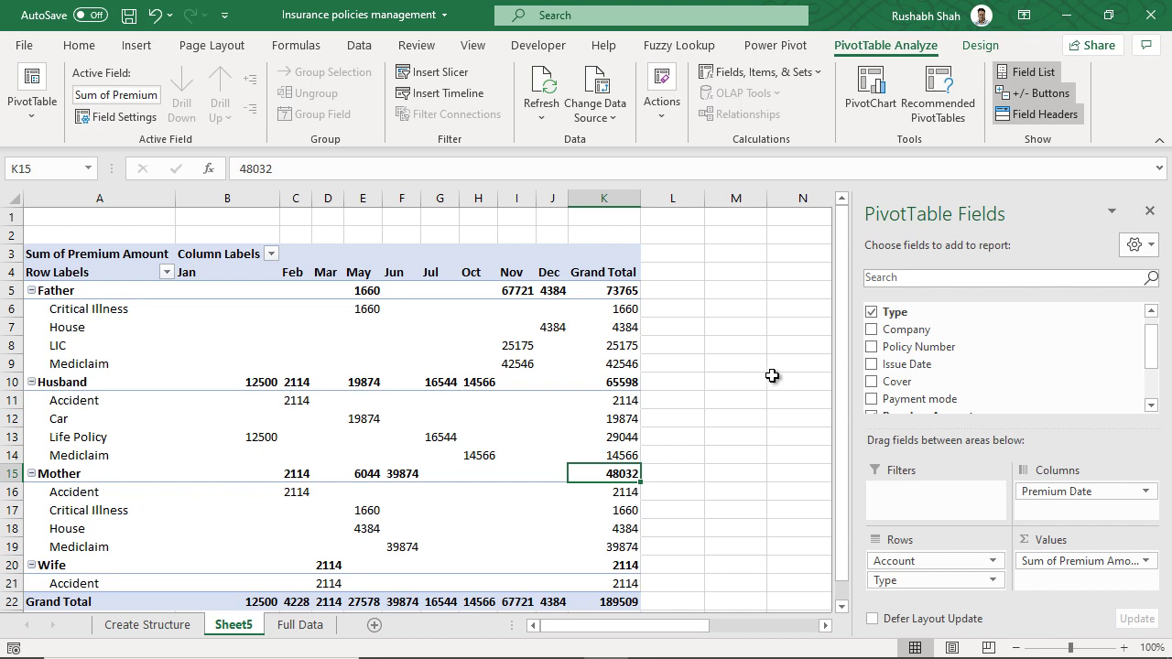
click(307, 626)
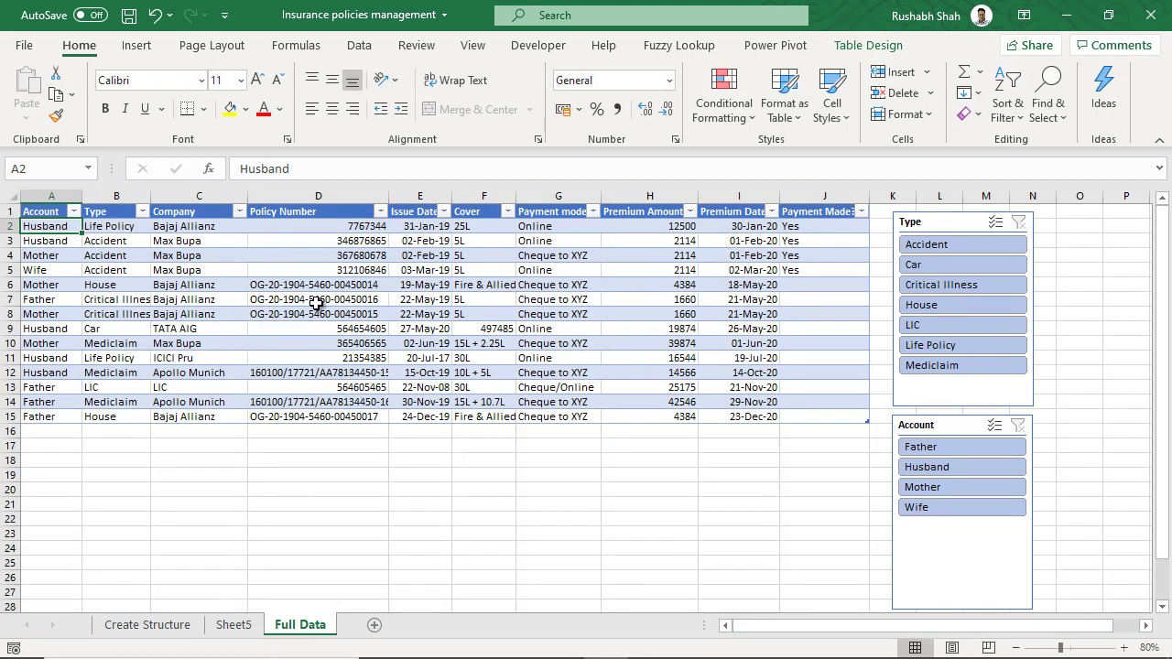
- Insert a new PivotTable from Table1 on the existing Sheet5 at cell N3
click(144, 55)
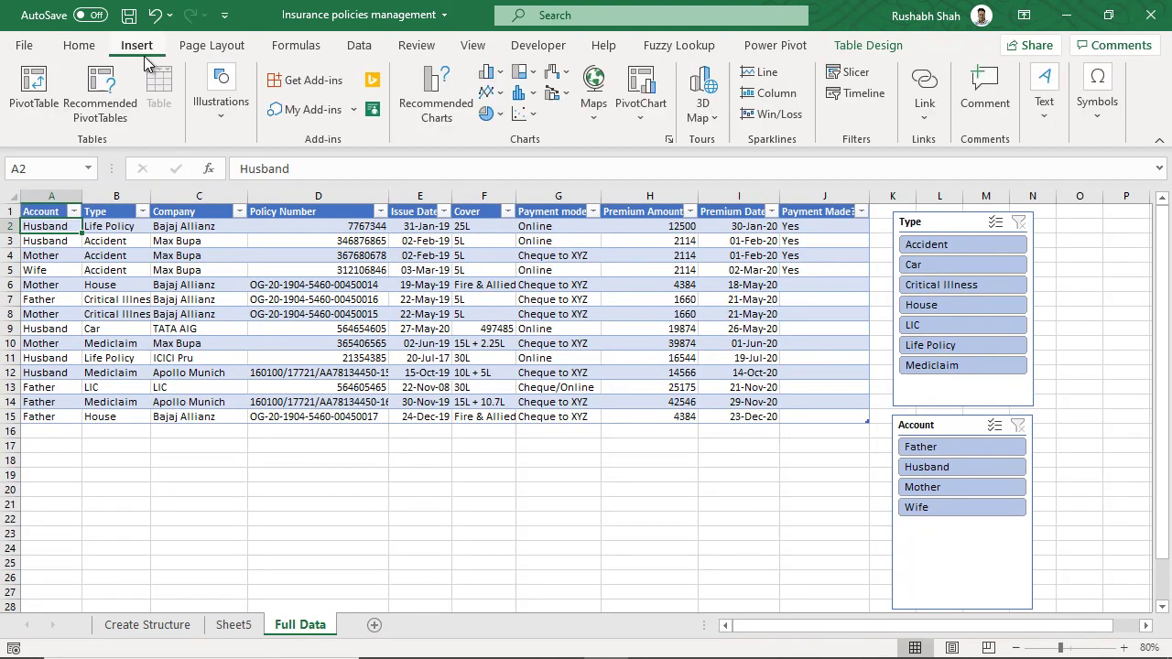
click(40, 99)
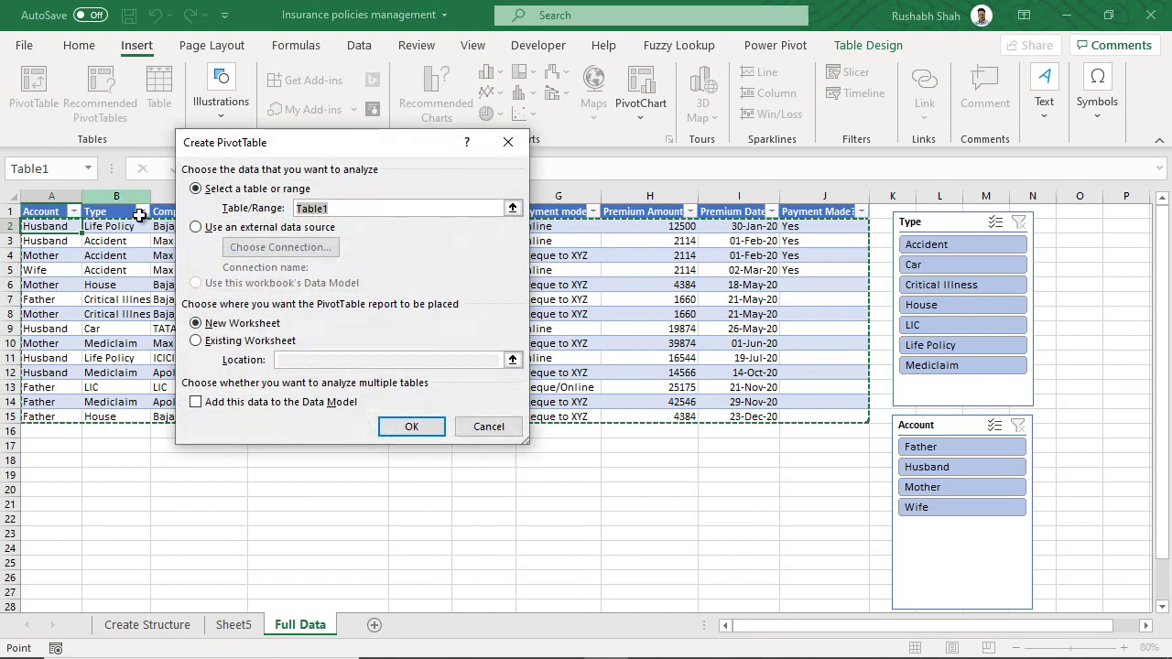
click(210, 345)
click(304, 361)
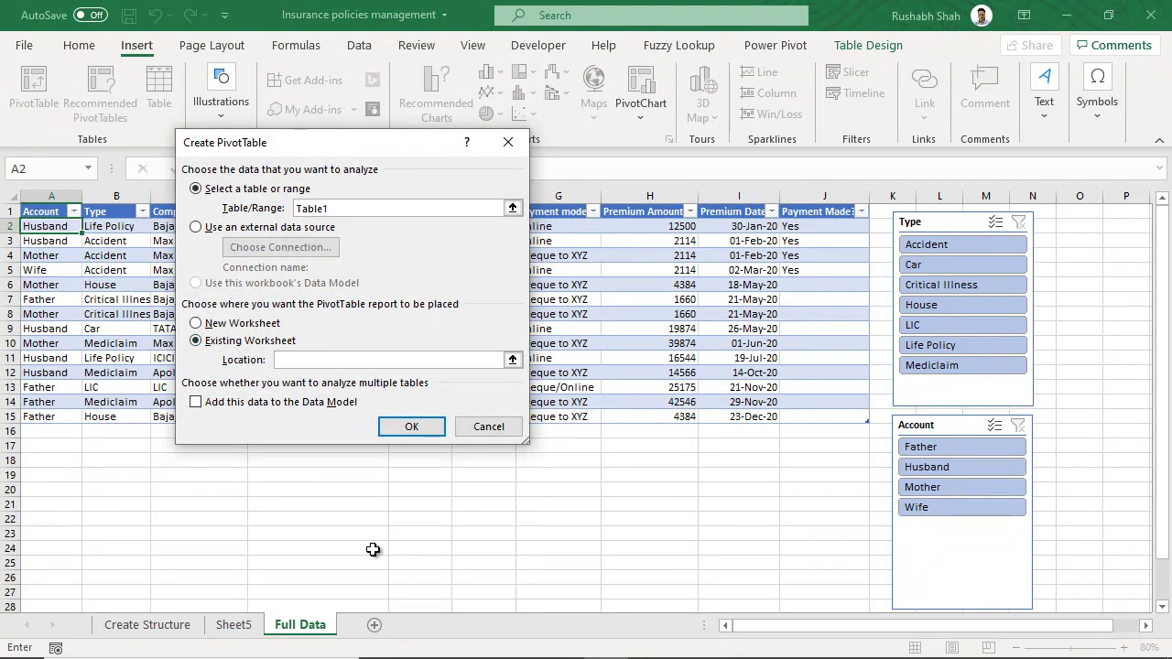
click(234, 625)
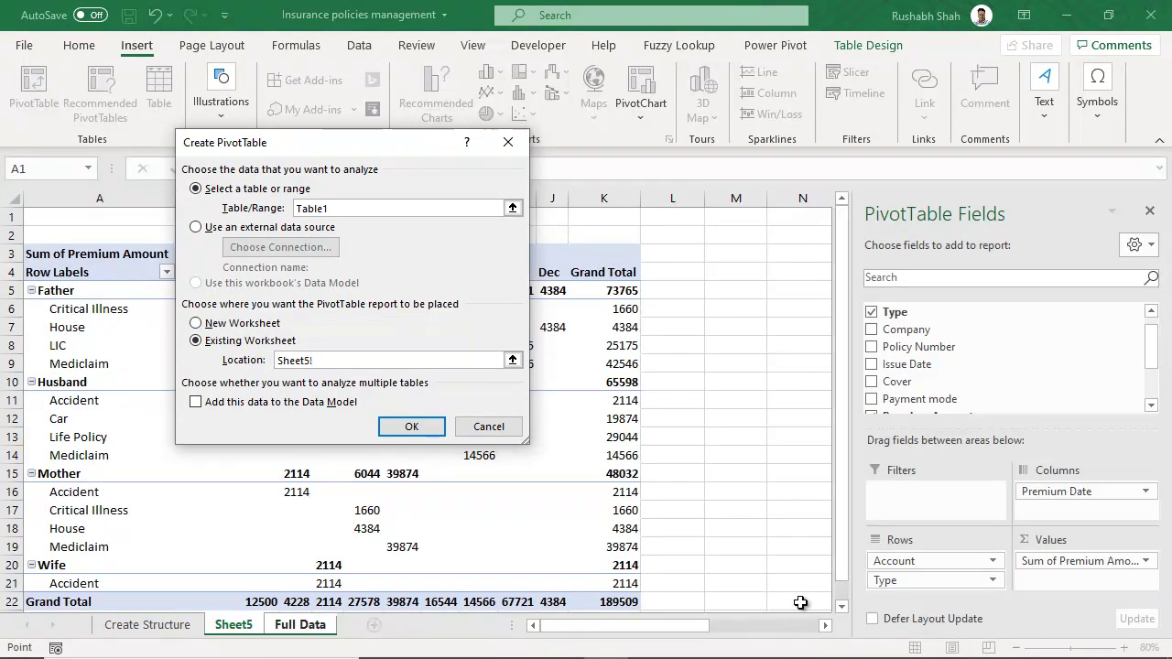
click(805, 253)
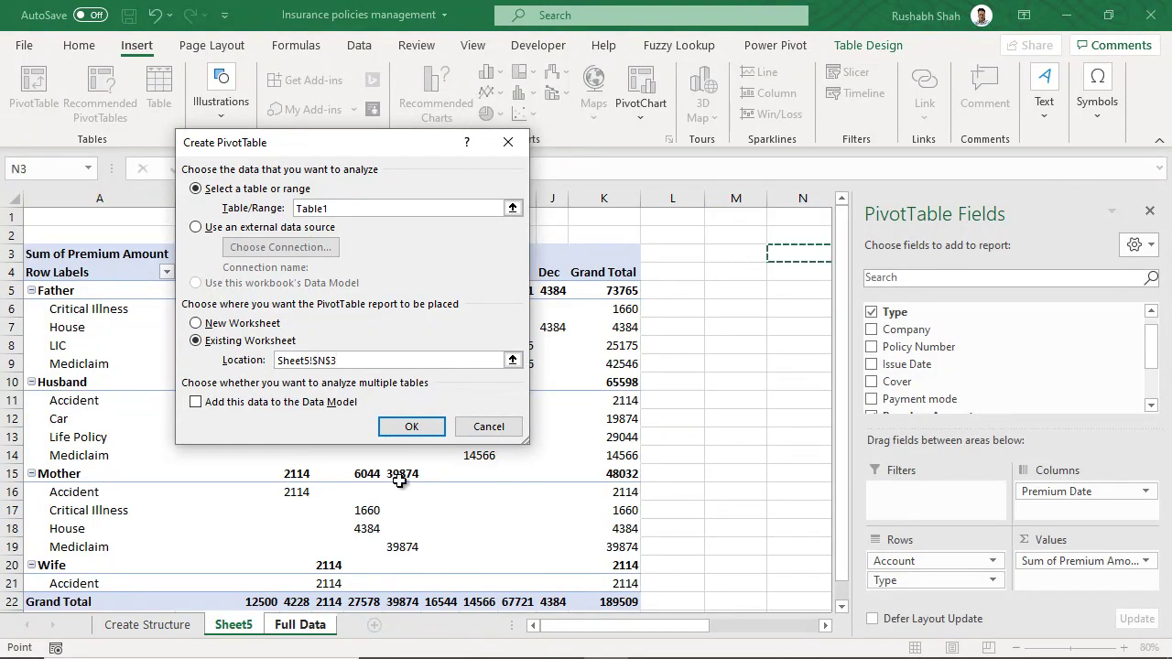
click(412, 430)
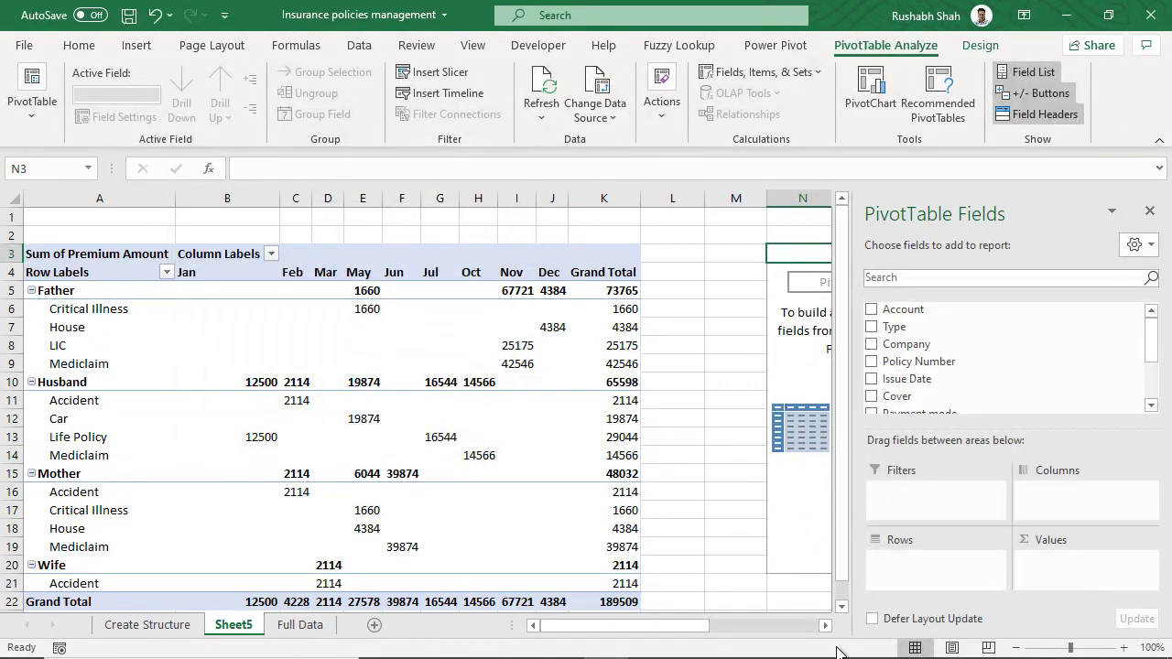
click(824, 625)
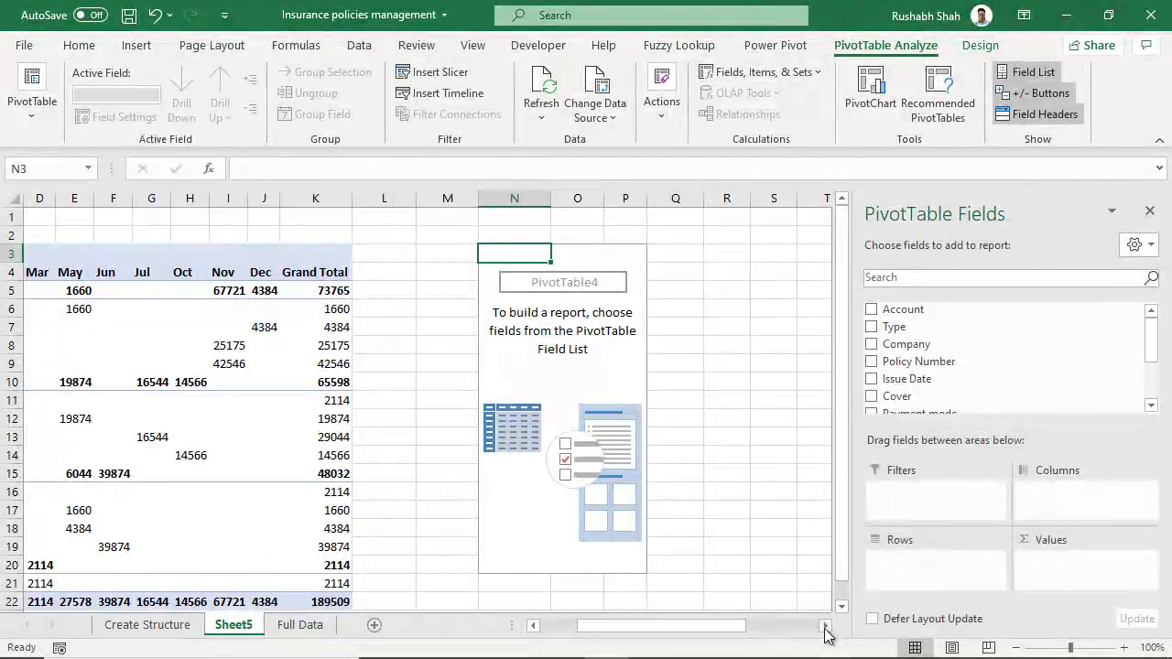
- Set the N3 pivot to Account columns, Premium Date rows and Sum of Premium Amount values
drag(955, 308, 1063, 489)
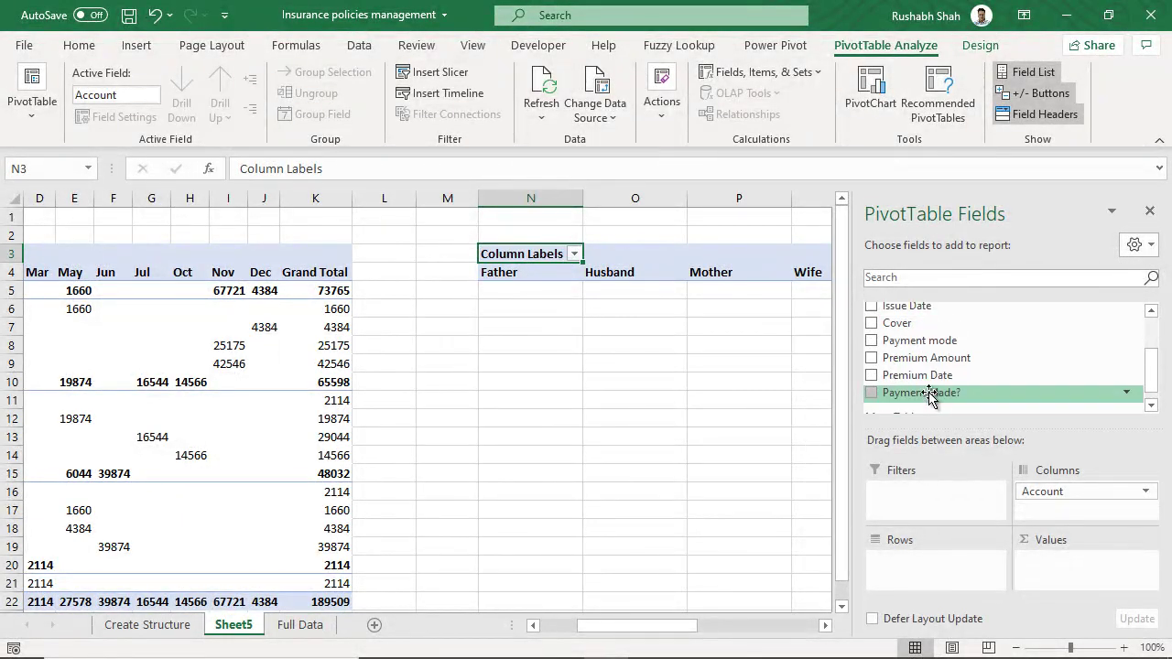
scroll(921, 388, down, 1)
drag(893, 374, 921, 579)
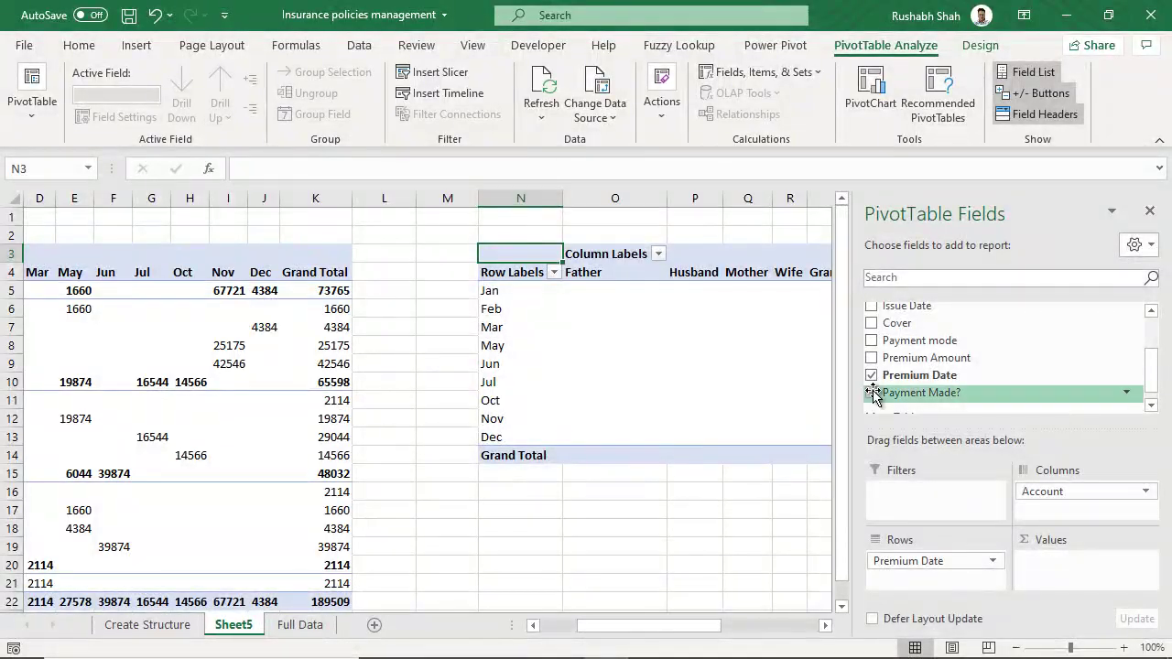
drag(915, 363, 1080, 563)
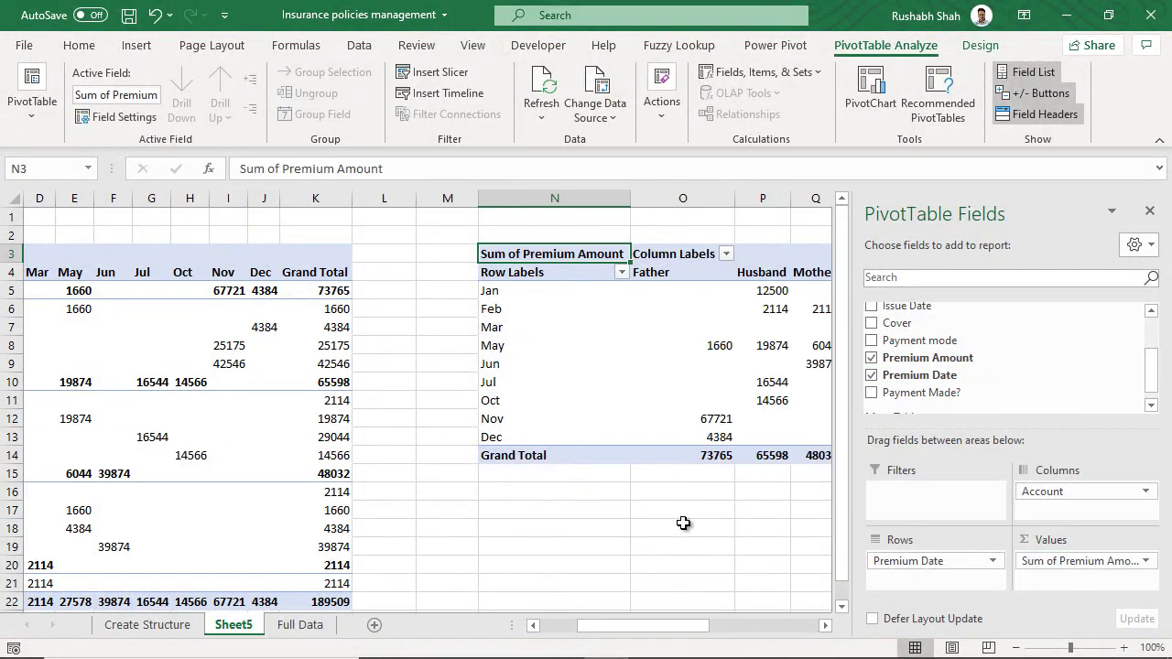
click(682, 526)
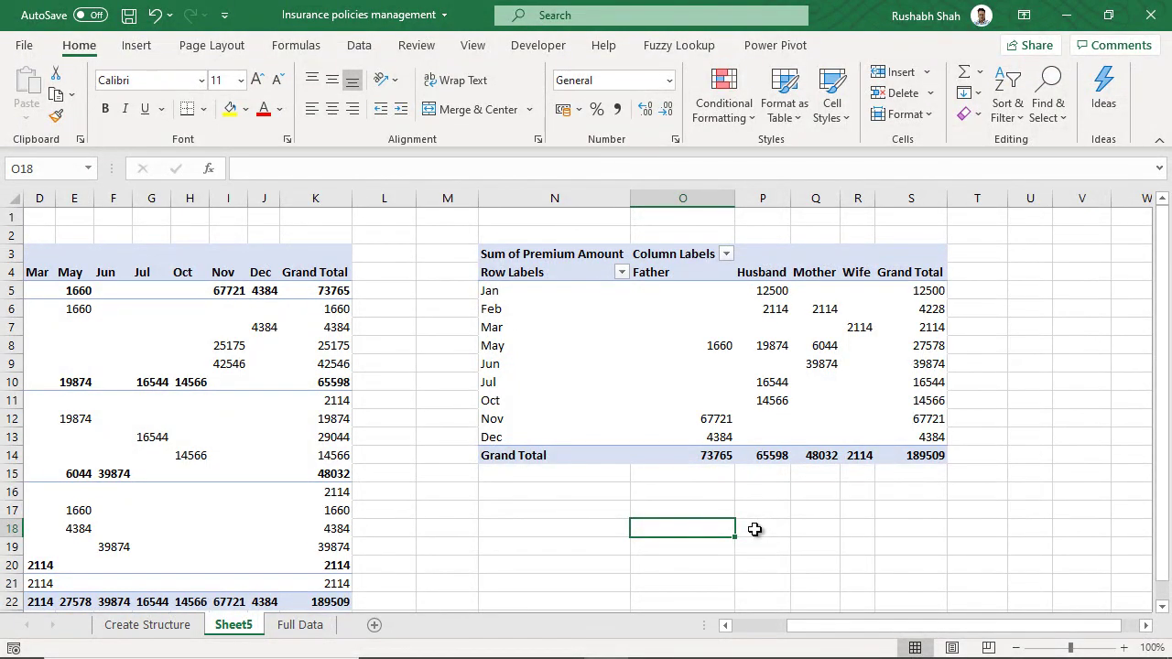
mouse_move(917, 290)
click(713, 347)
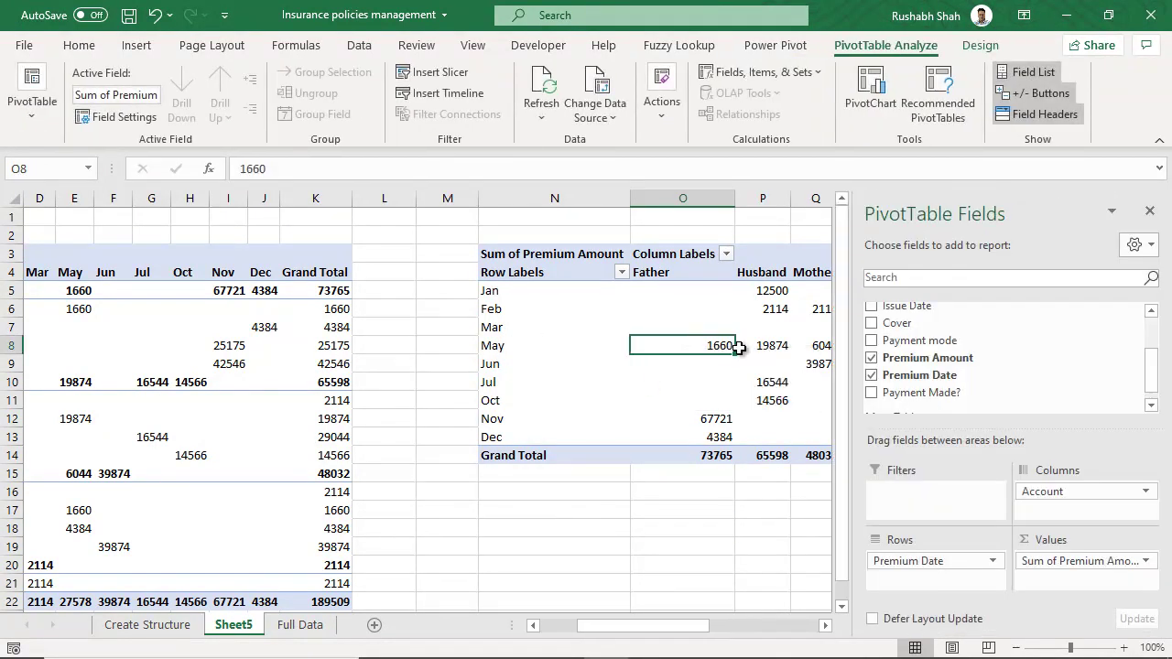
click(756, 510)
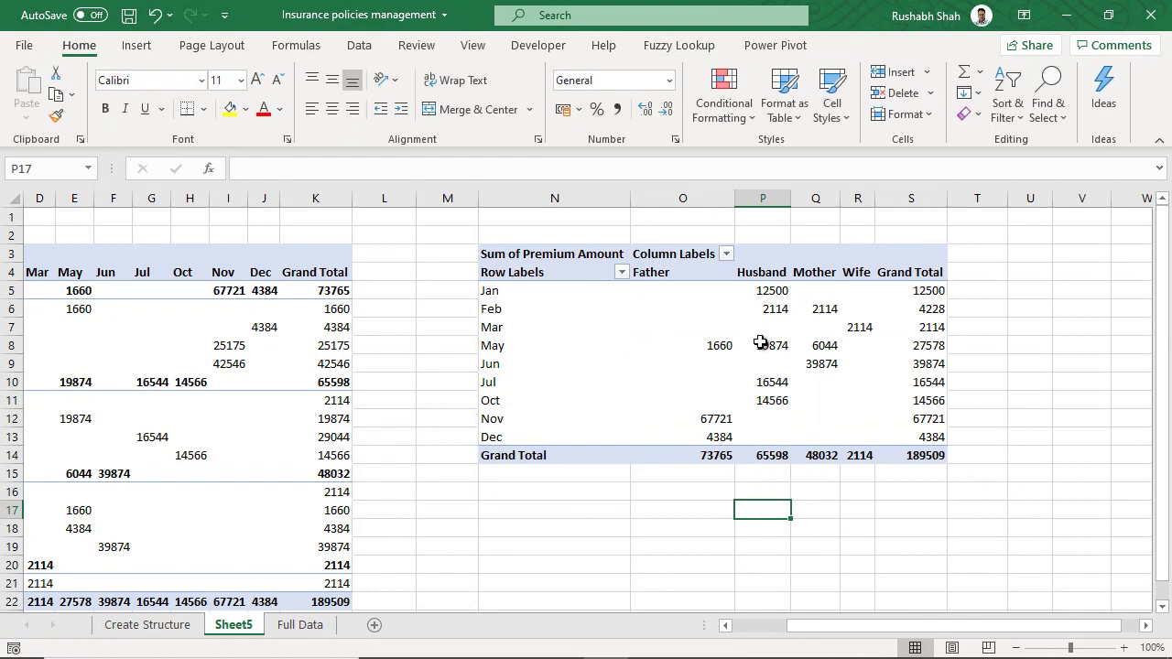
mouse_move(750, 347)
drag(823, 632, 743, 631)
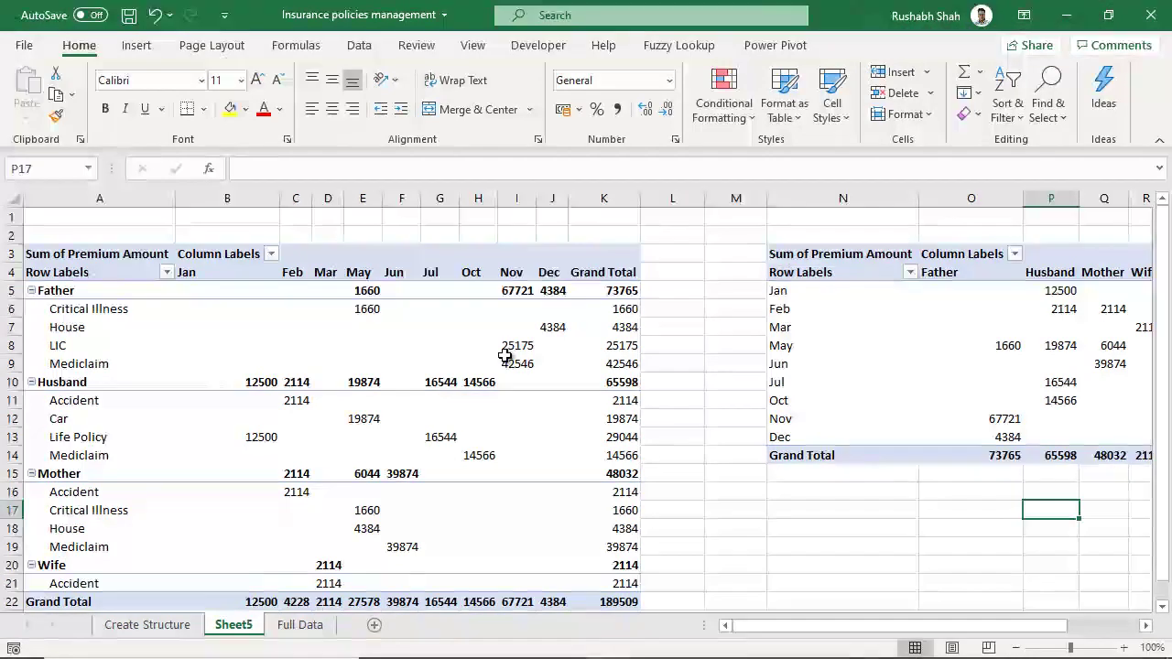
click(434, 347)
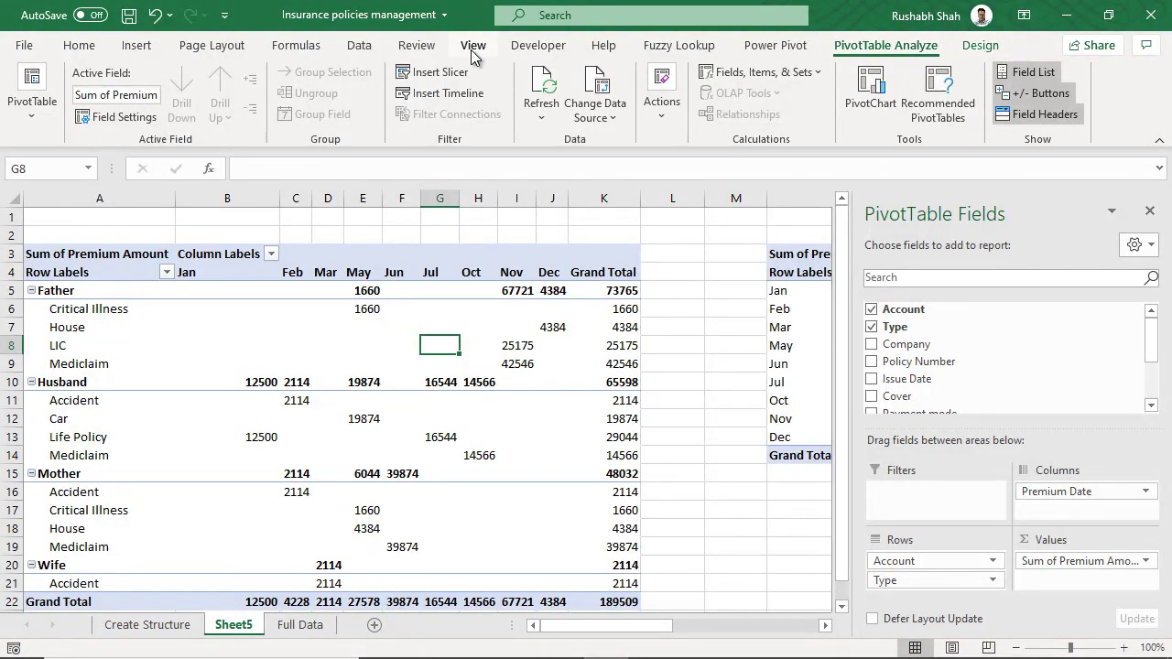
- Insert a Payment Made? slicer, move it between the two pivots and make it narrower
click(418, 83)
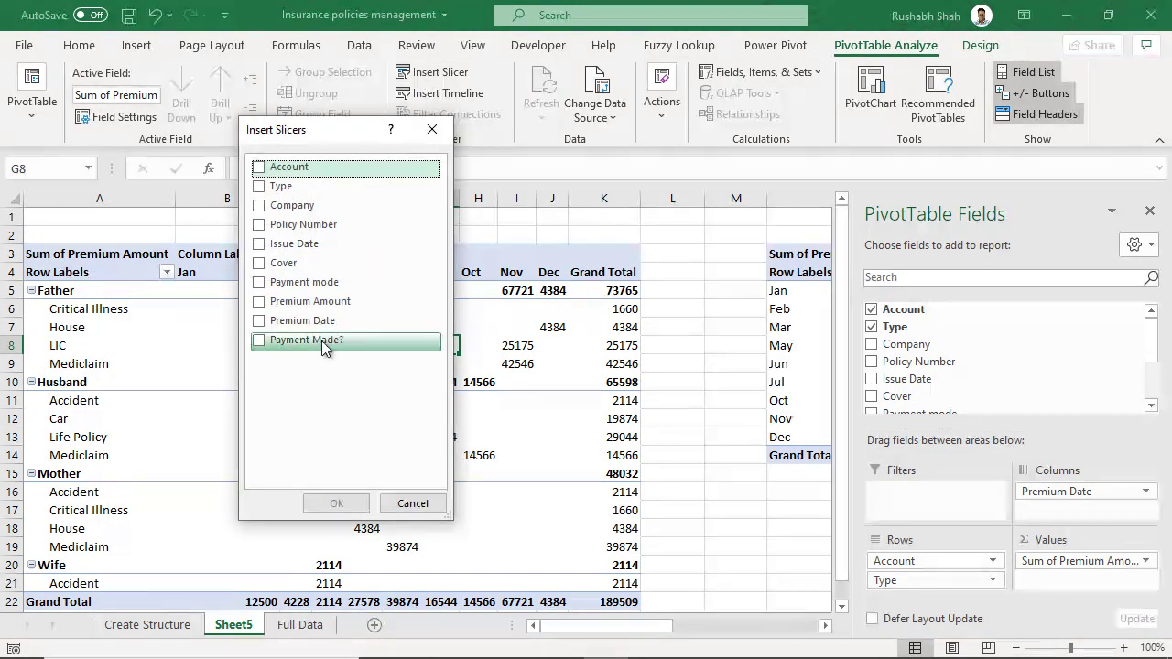
click(260, 340)
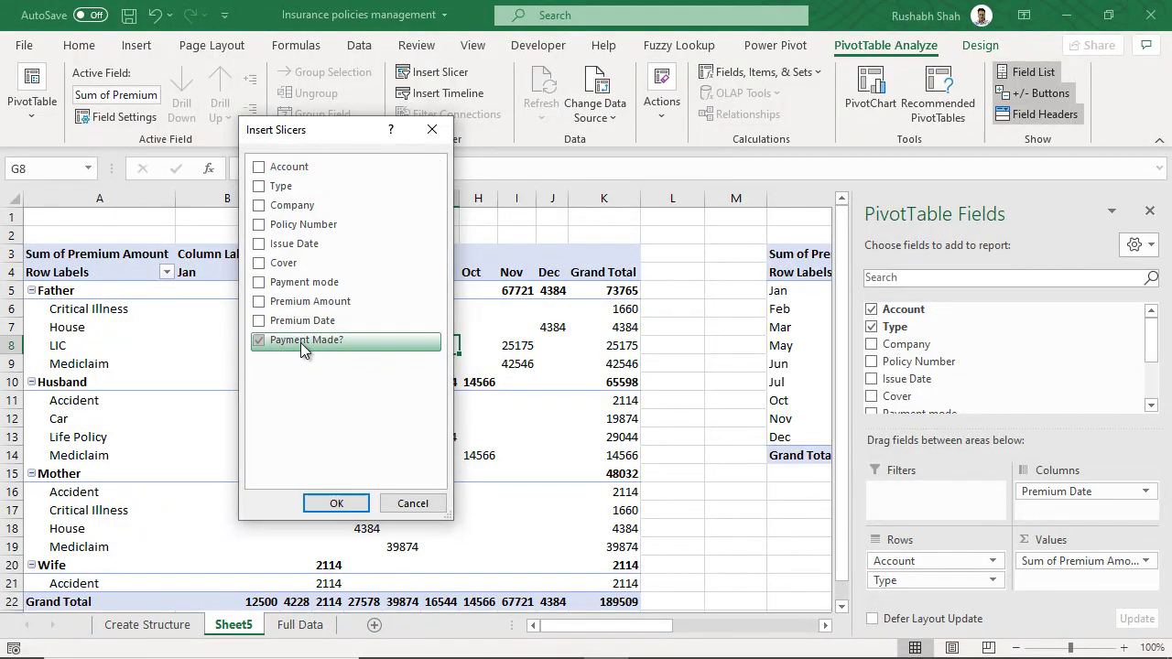
click(336, 503)
drag(405, 308, 705, 253)
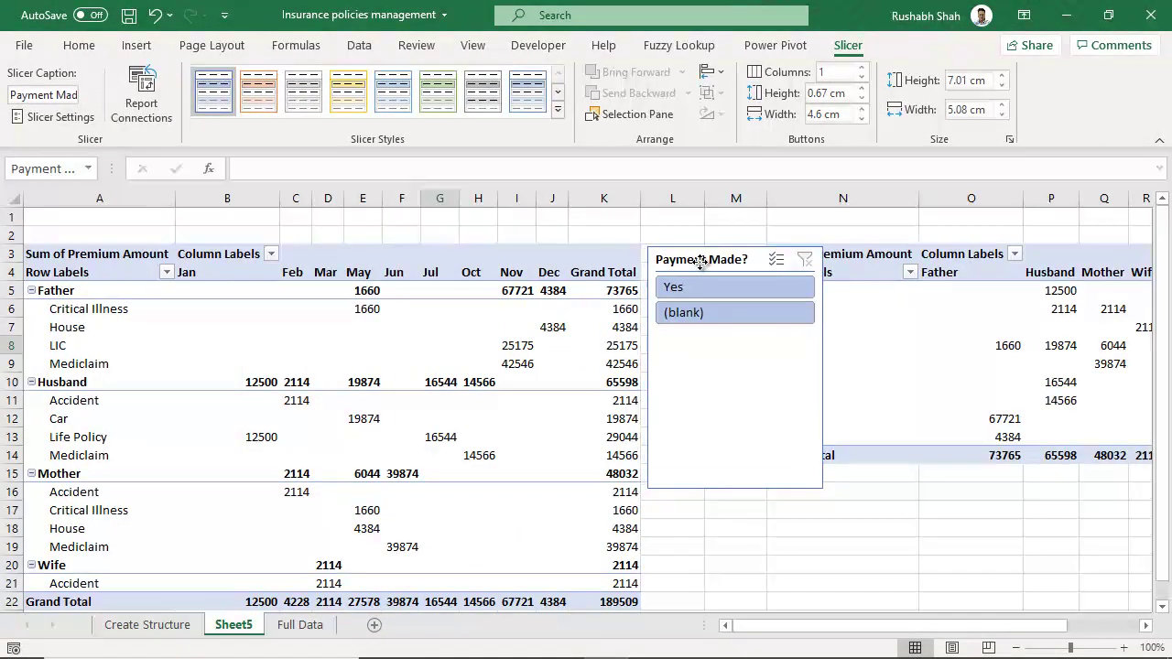
drag(823, 368, 757, 373)
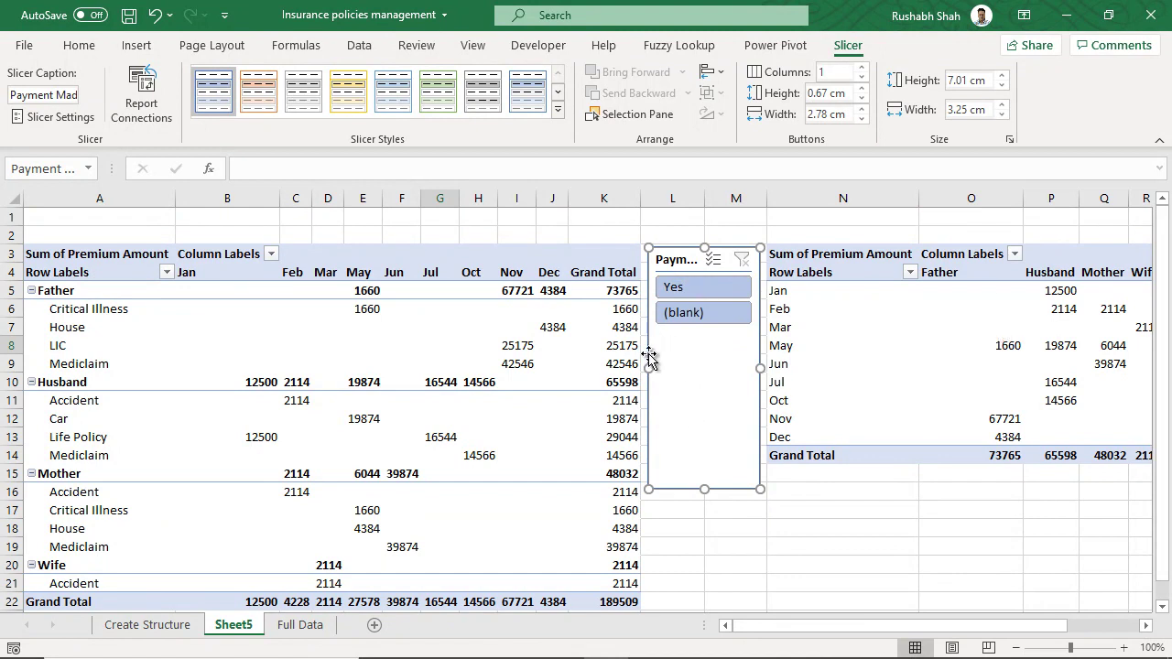
right_click(672, 266)
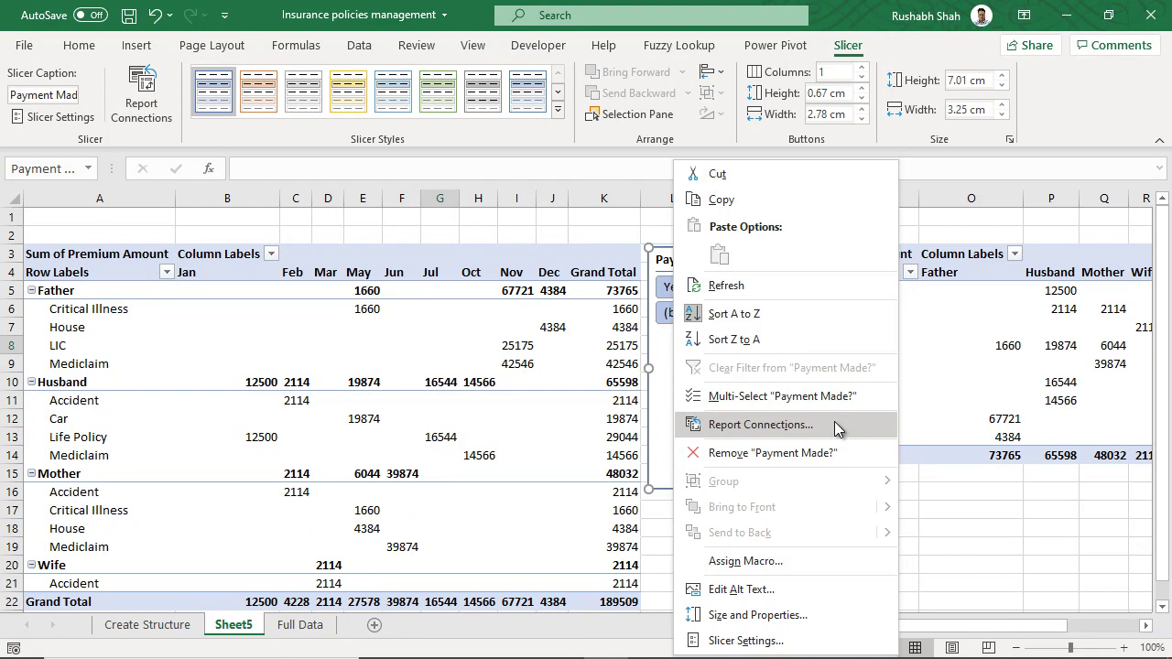
- Connect the slicer to PivotTable4 too, so it drives both pivot tables
click(834, 422)
click(687, 445)
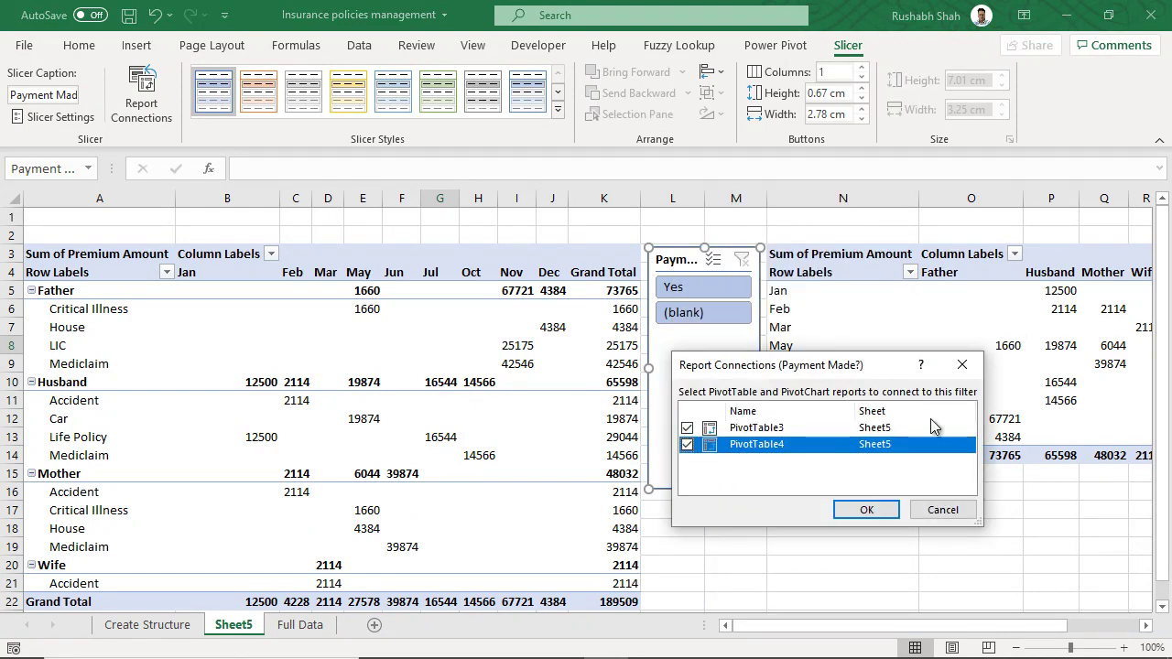
click(866, 510)
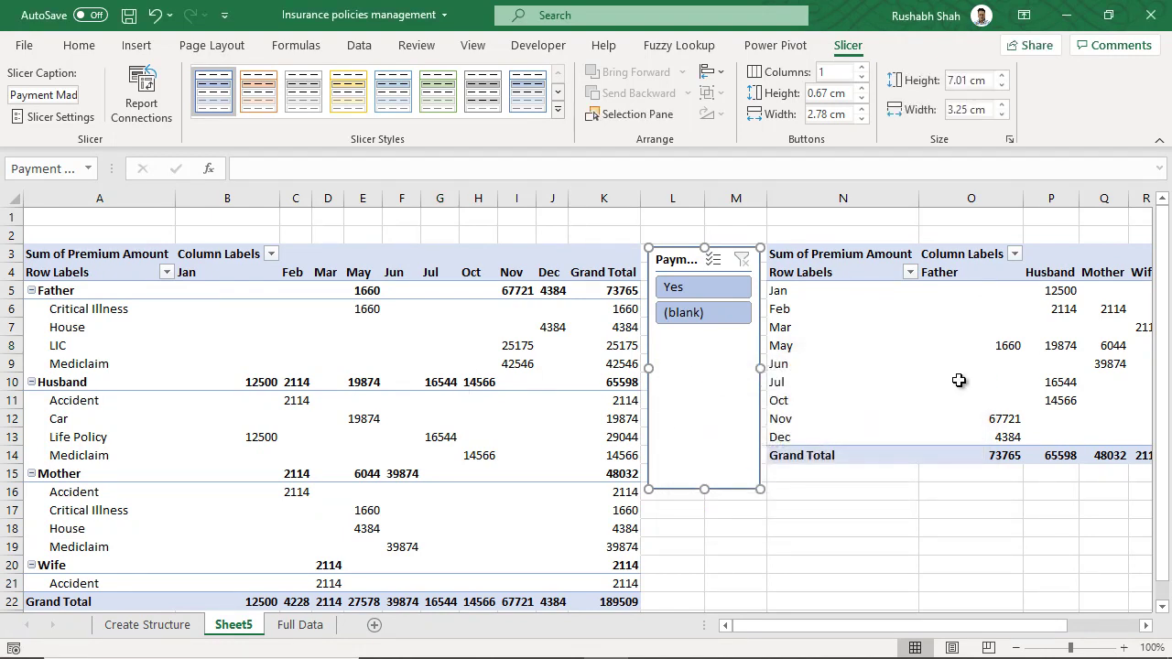
- Zoom to 90%, widen the Oct, Nov and Dec columns, and filter to Yes premiums
click(1014, 647)
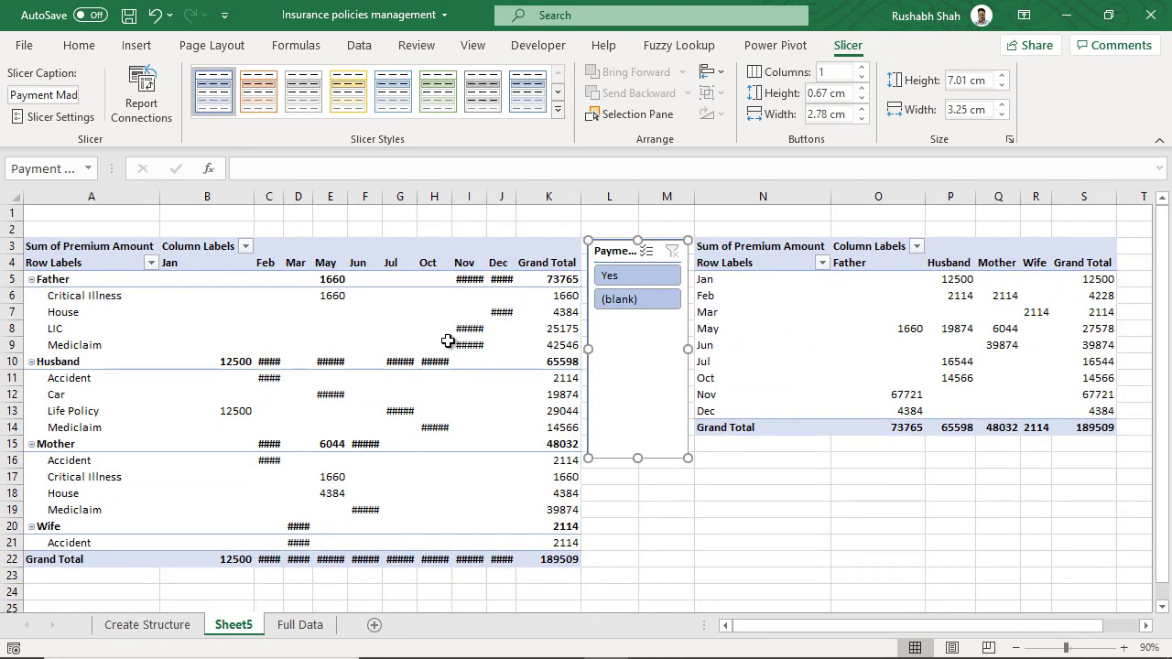
drag(486, 196, 518, 194)
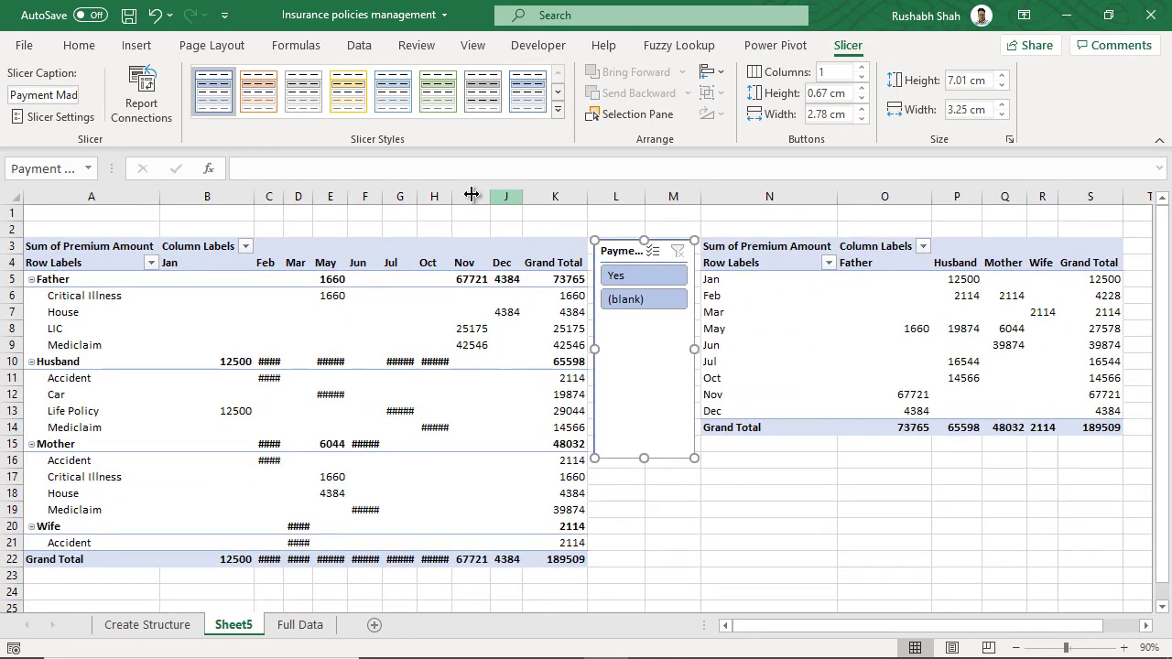
drag(419, 194, 455, 194)
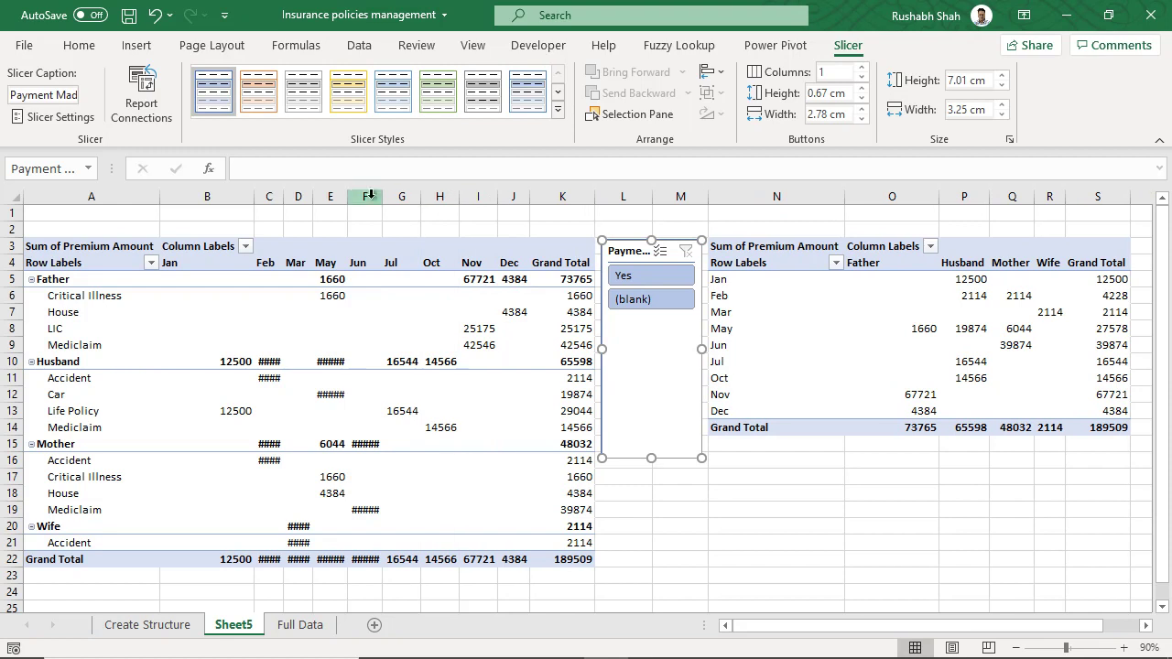
drag(348, 194, 351, 194)
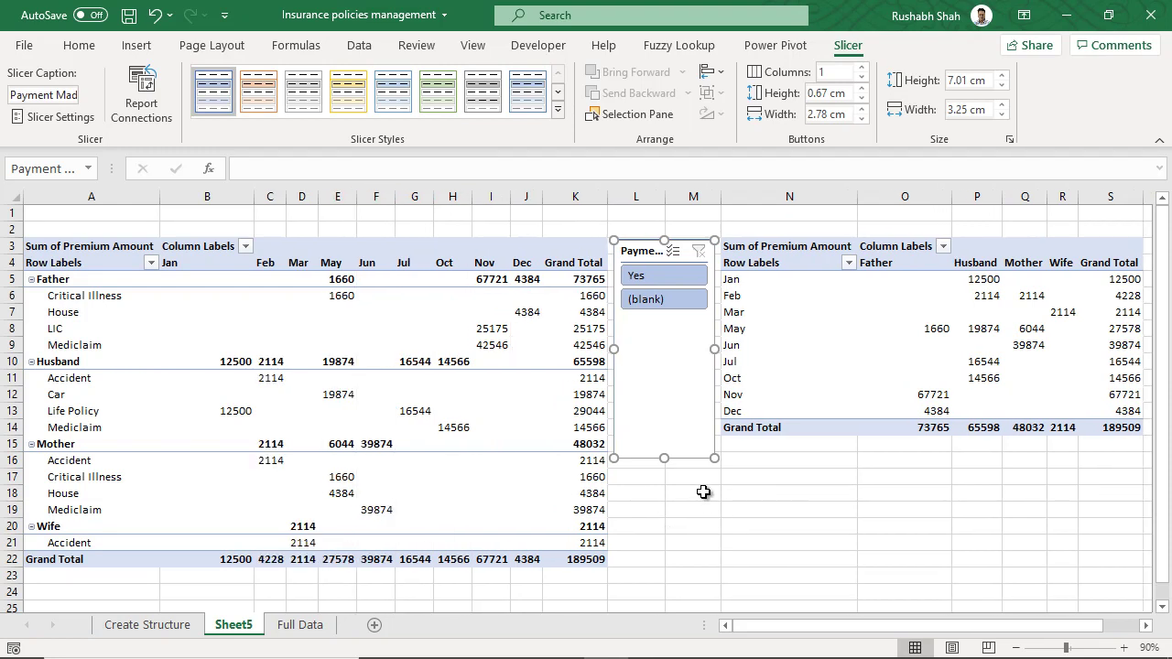
click(646, 275)
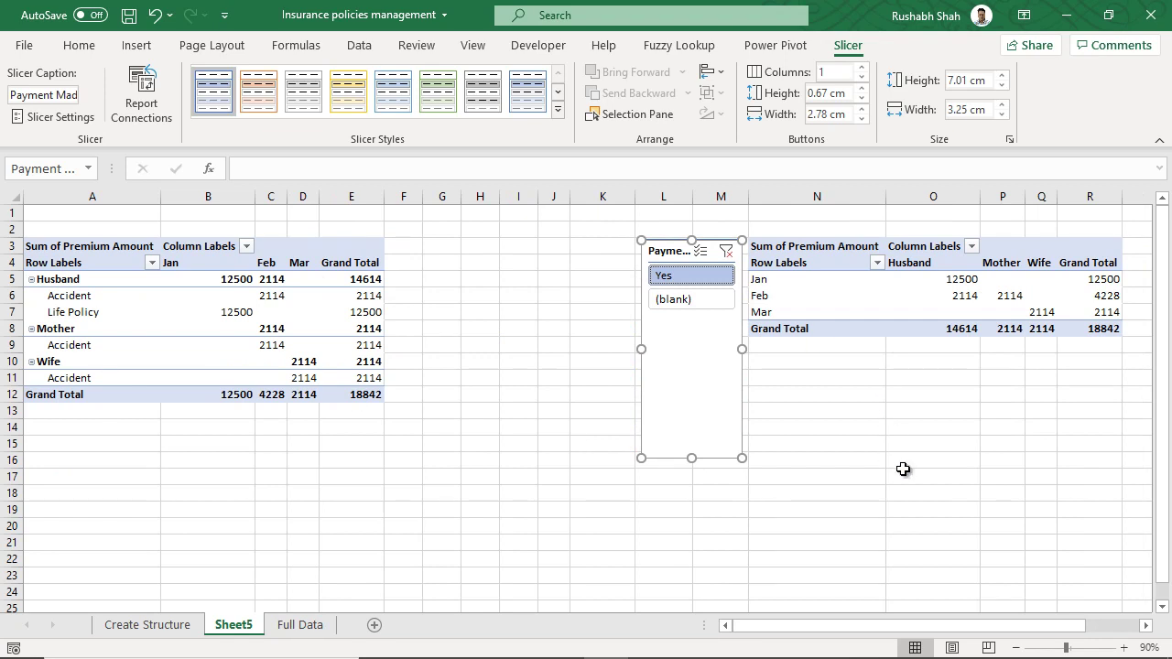
- Check the four Yes entries on Full Data, then filter the pivots to (blank) payment status
click(305, 624)
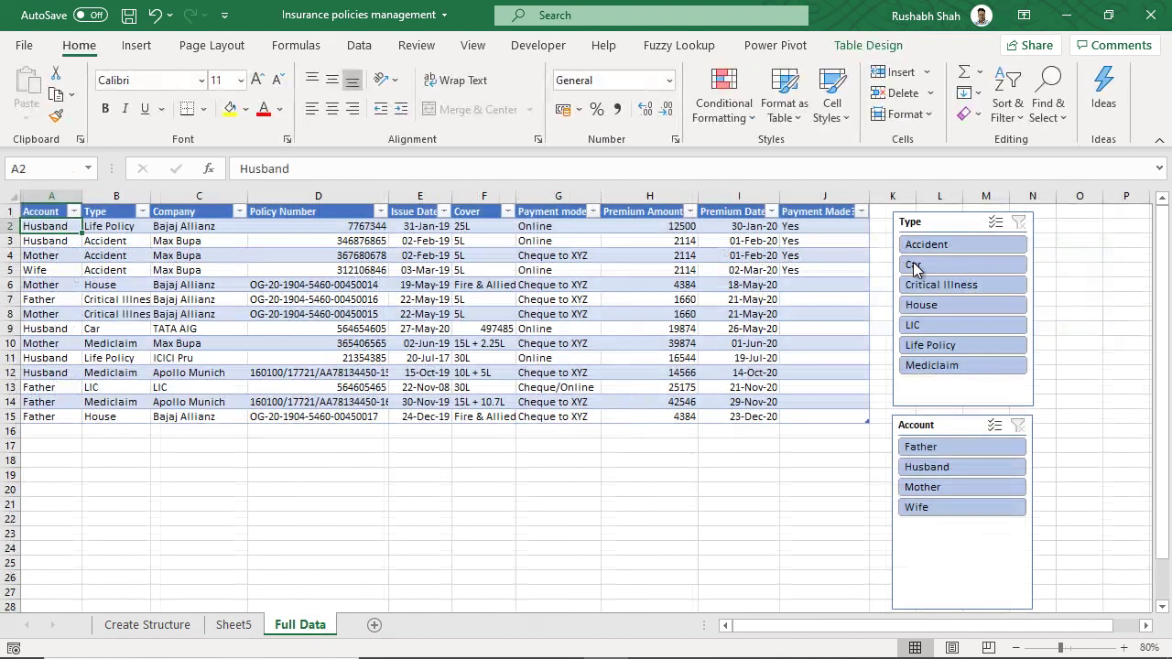
drag(814, 226, 810, 270)
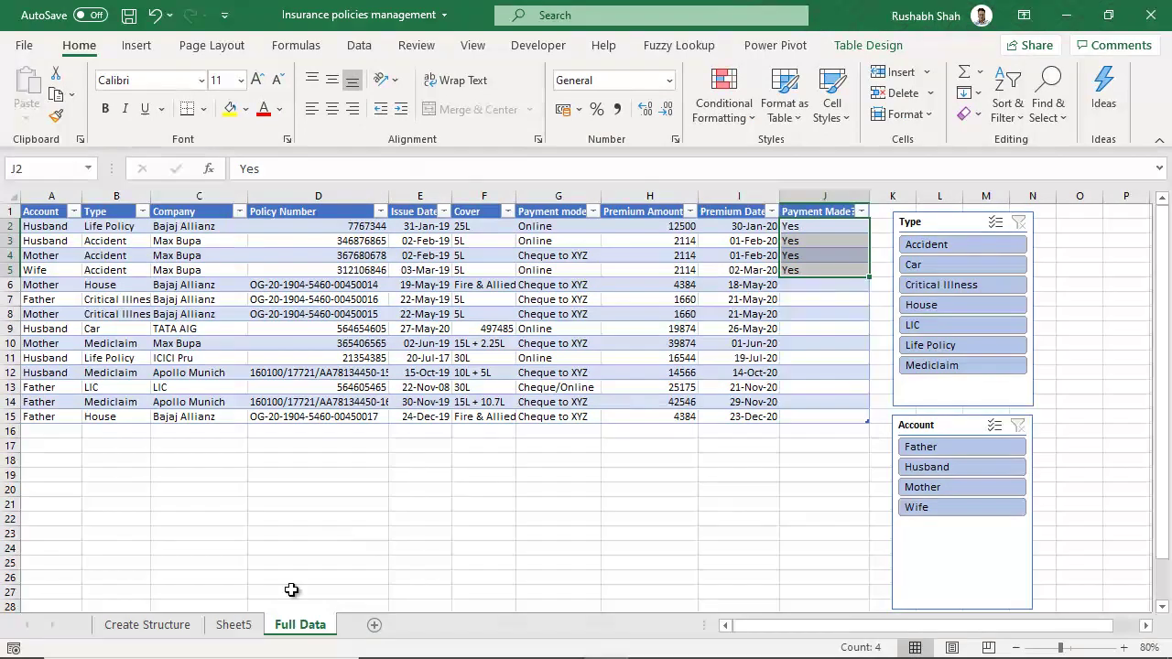
click(236, 625)
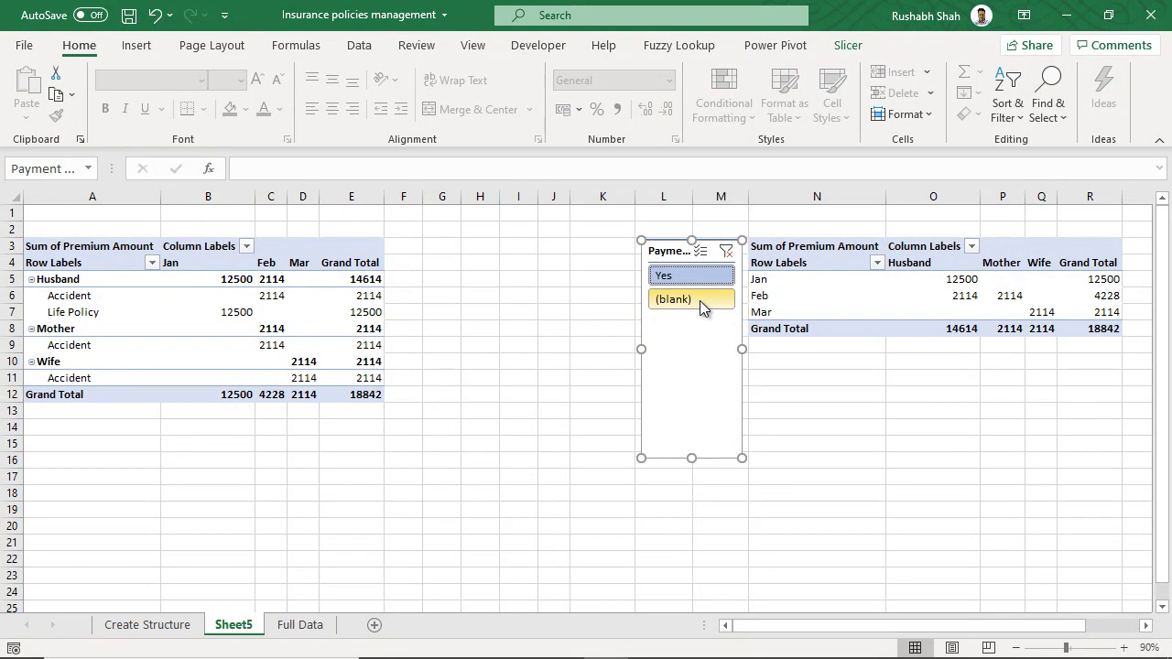
click(699, 300)
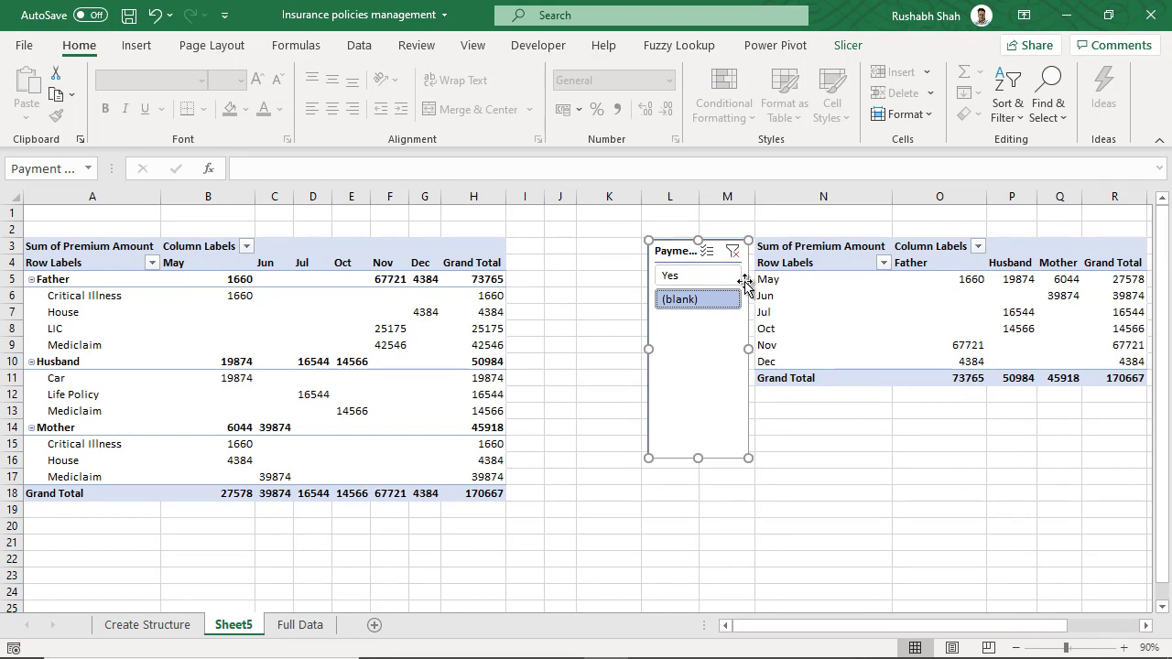
- Clear and reapply the (blank) filter, then select the empty Payment Made cells J6:J15
click(731, 251)
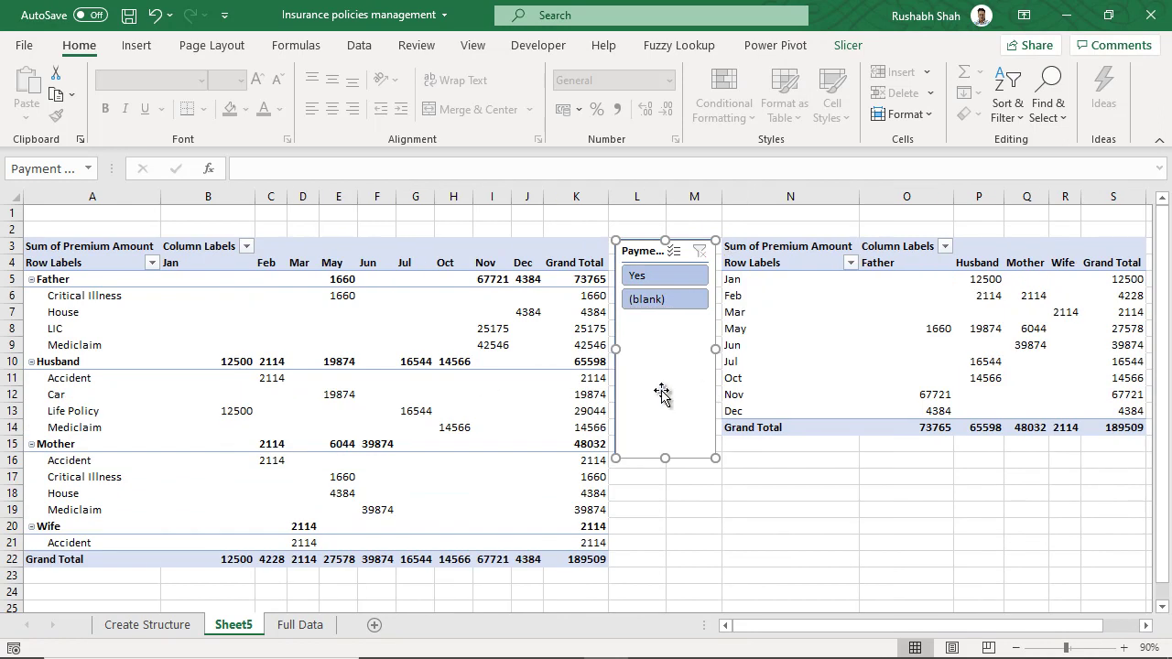
click(678, 295)
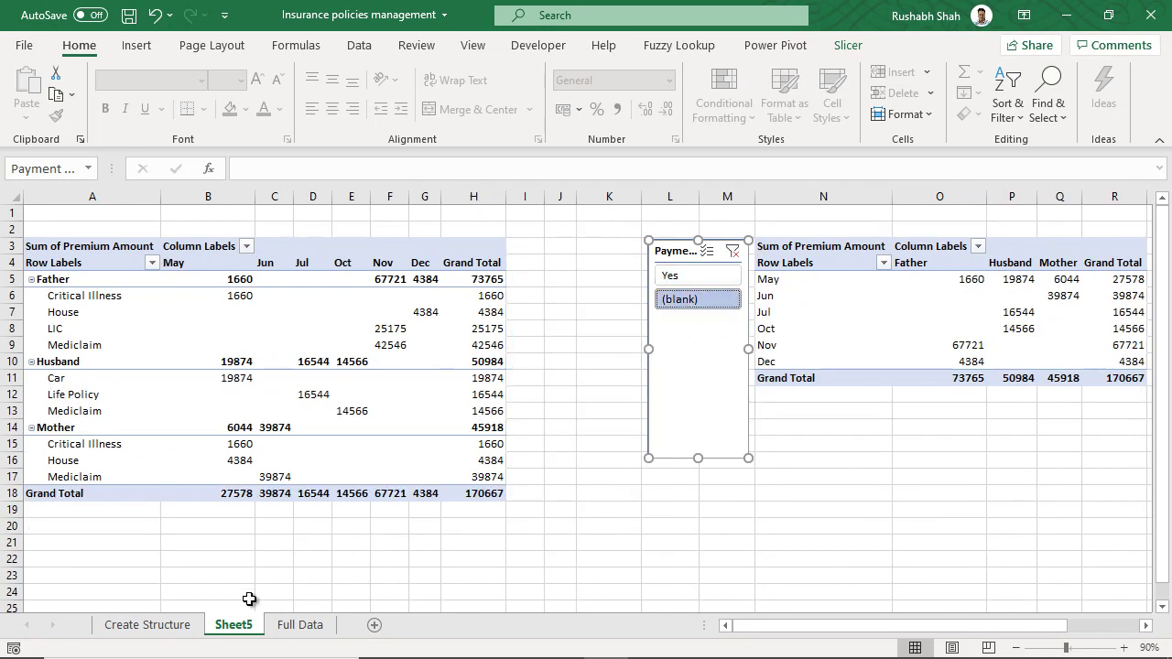
click(293, 627)
drag(842, 288, 814, 414)
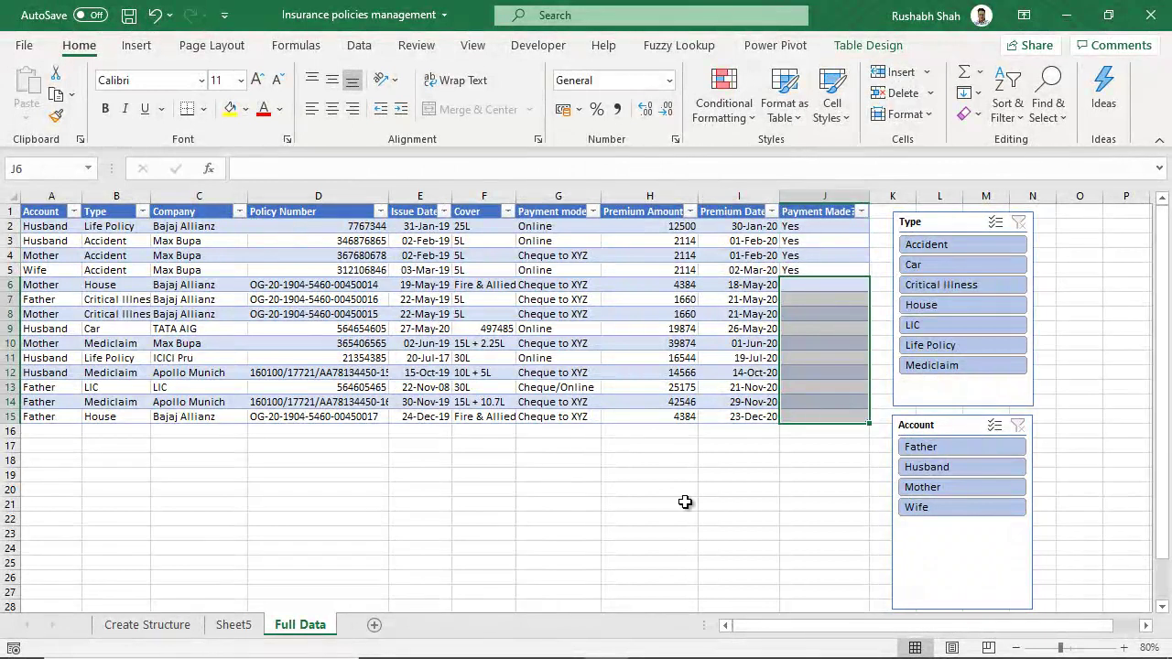
- Fill J6:J15 with No, Refresh All PivotTables, and filter the slicer to No
text(No)
key(ctrl+Return)
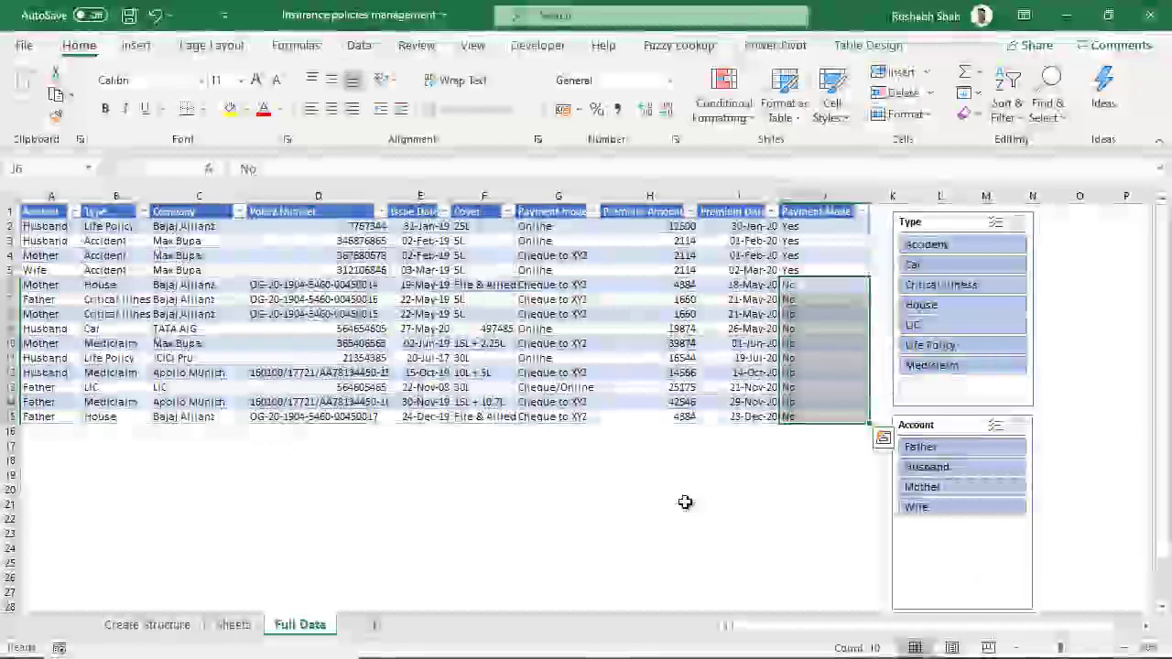
click(233, 625)
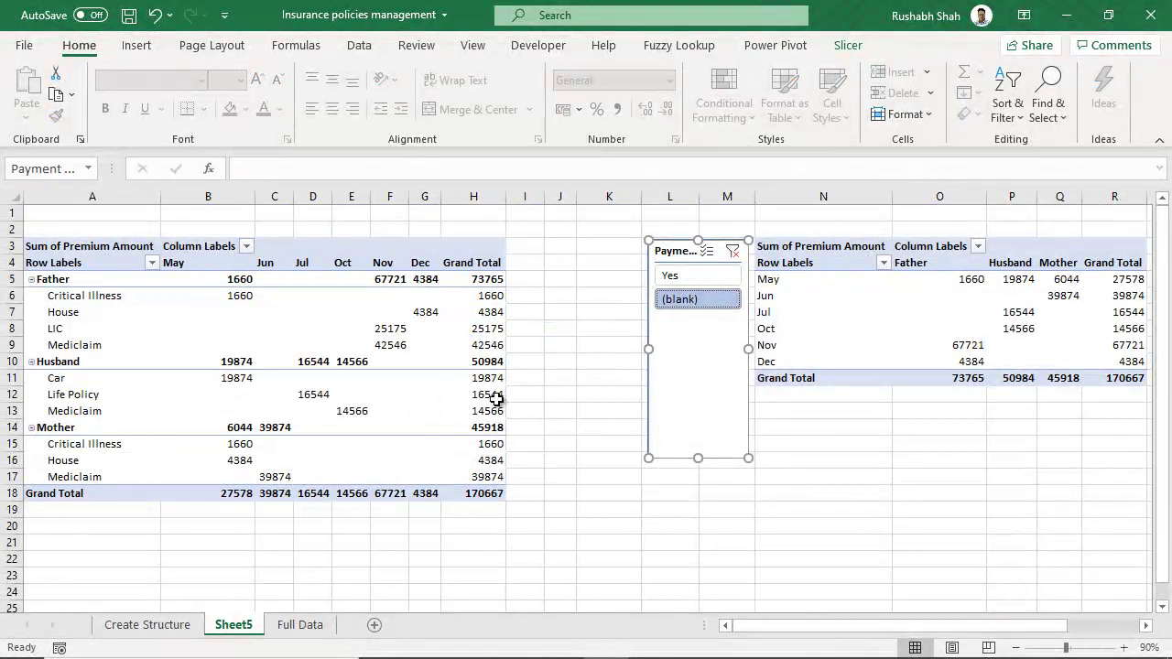
click(390, 328)
click(885, 44)
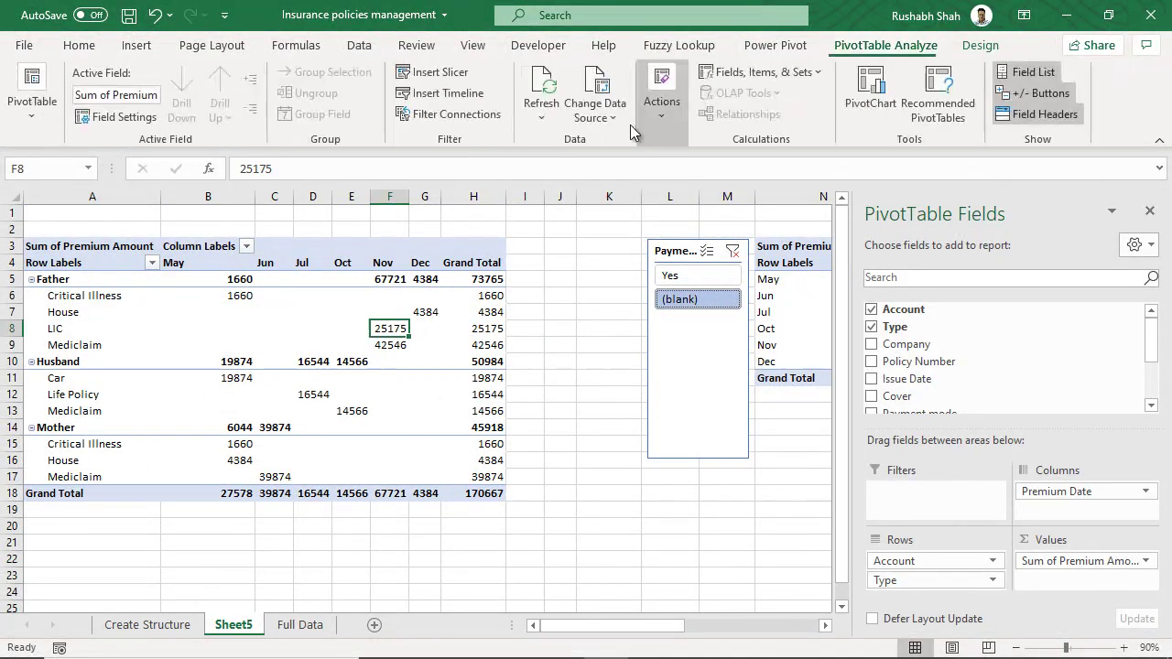
click(554, 118)
click(556, 163)
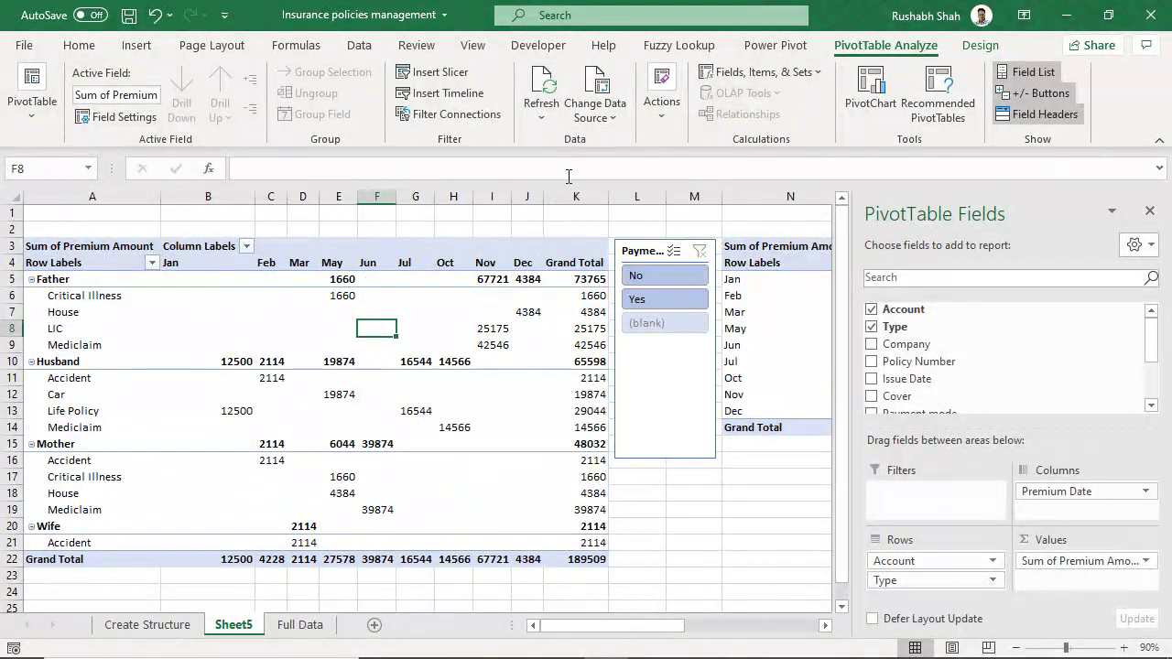
click(646, 555)
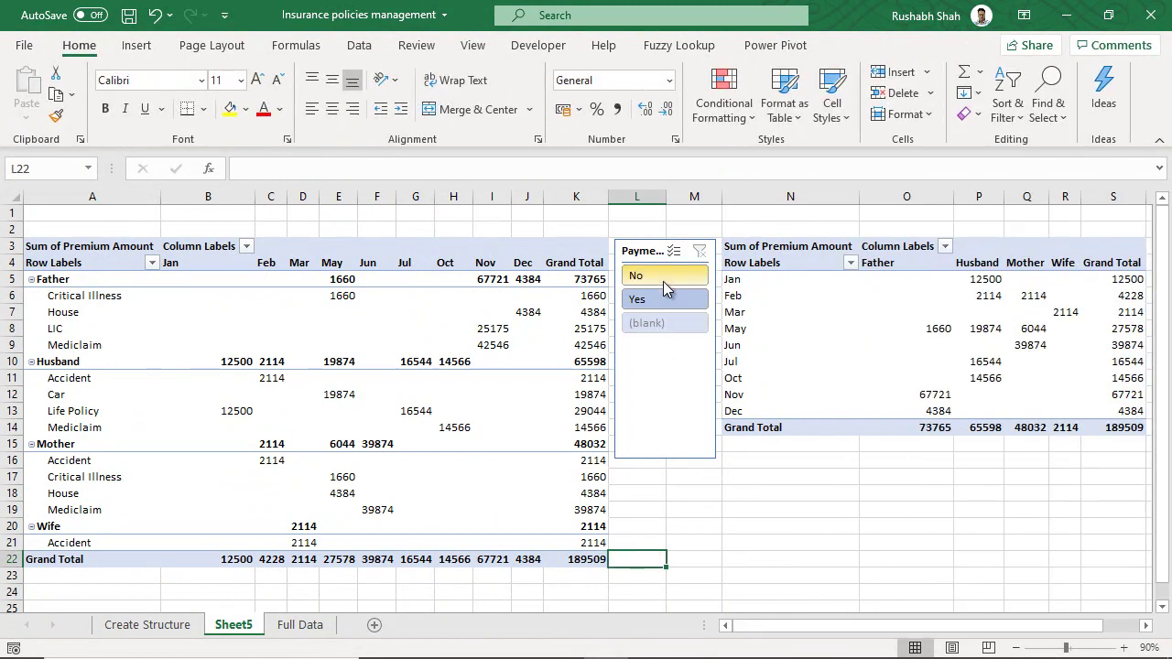
click(665, 278)
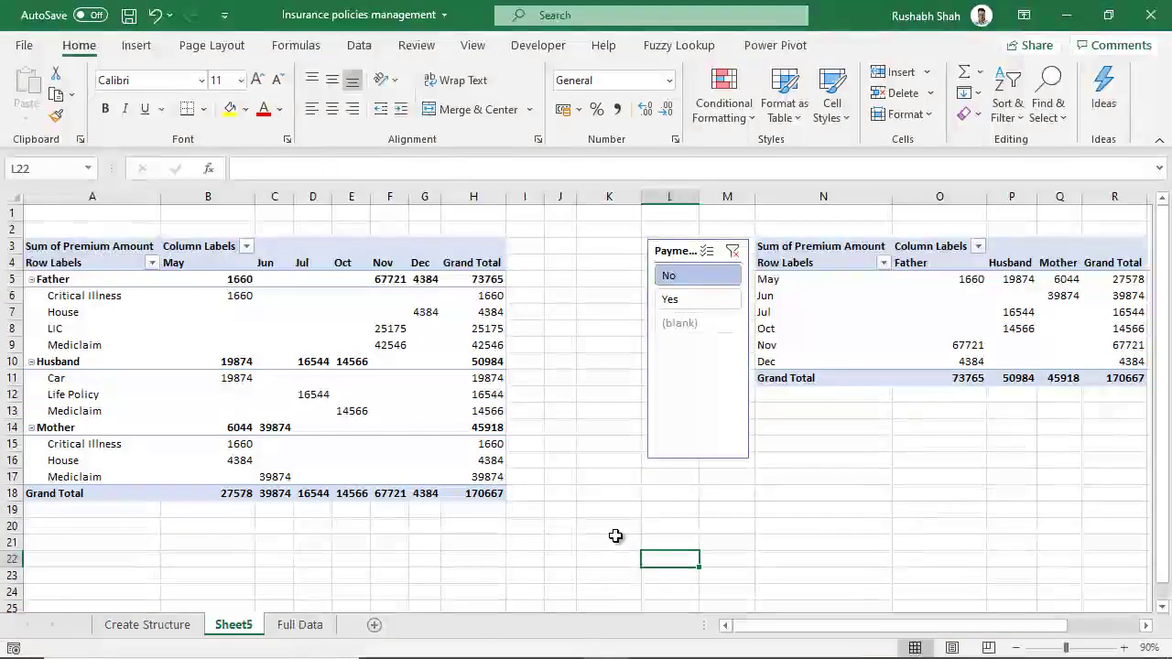
- On the Full Data sheet, select the Policy Number, Cover and Premium Amount values in turn
click(314, 624)
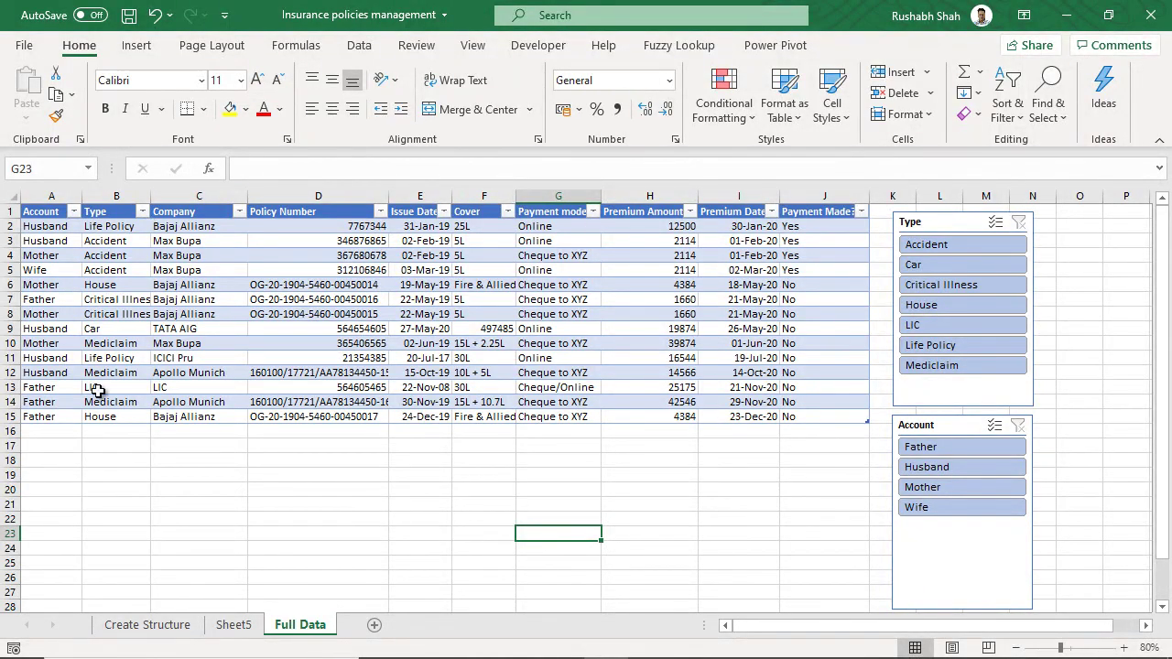
drag(346, 229, 340, 418)
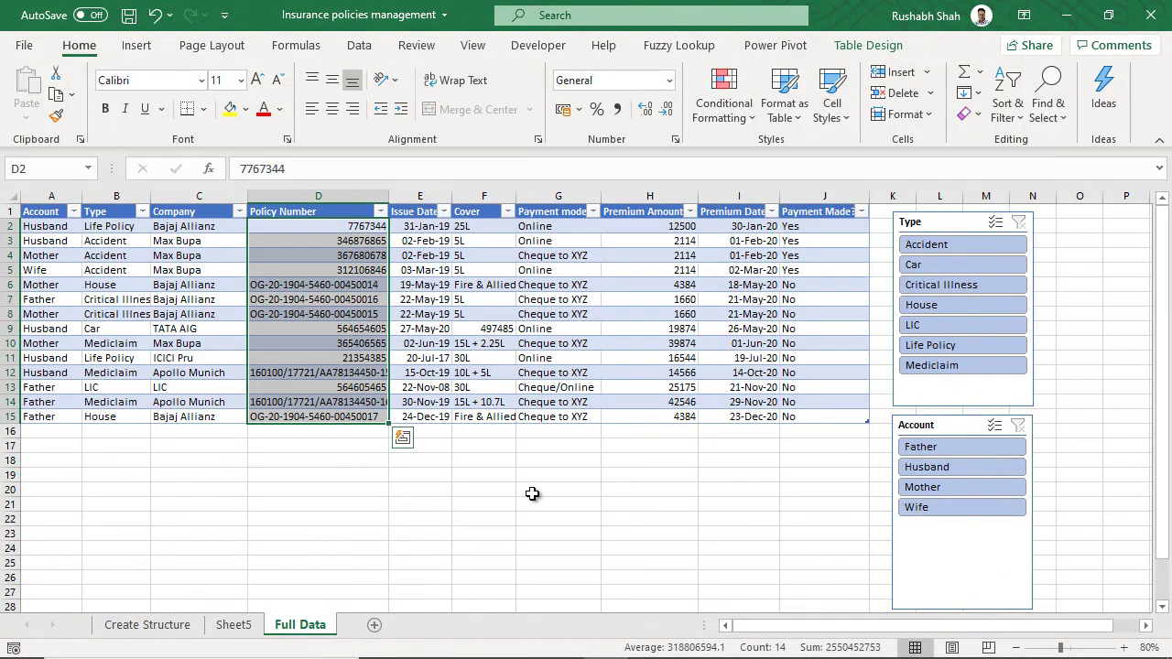
click(532, 494)
drag(486, 228, 482, 419)
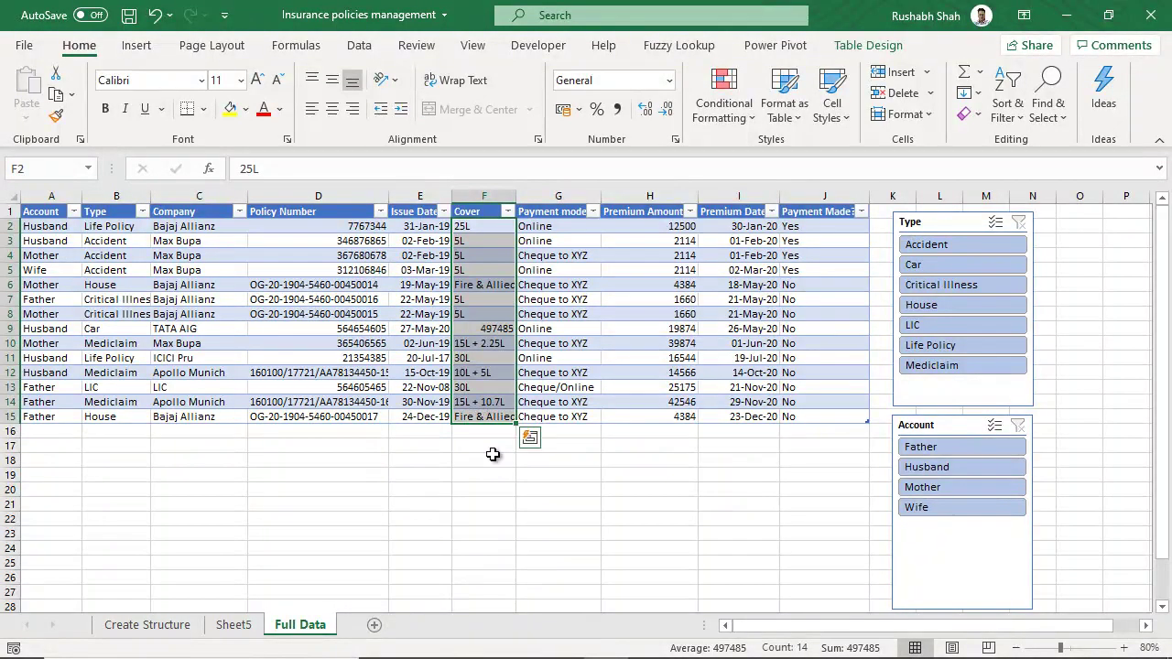
click(514, 485)
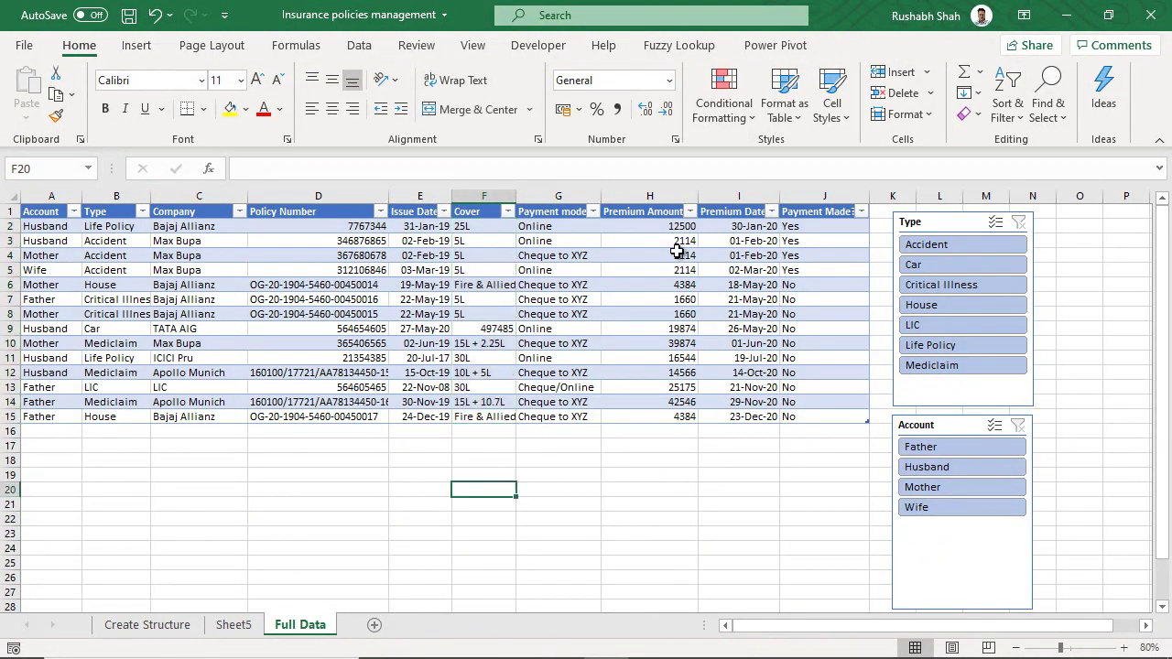
drag(674, 228, 657, 415)
click(658, 473)
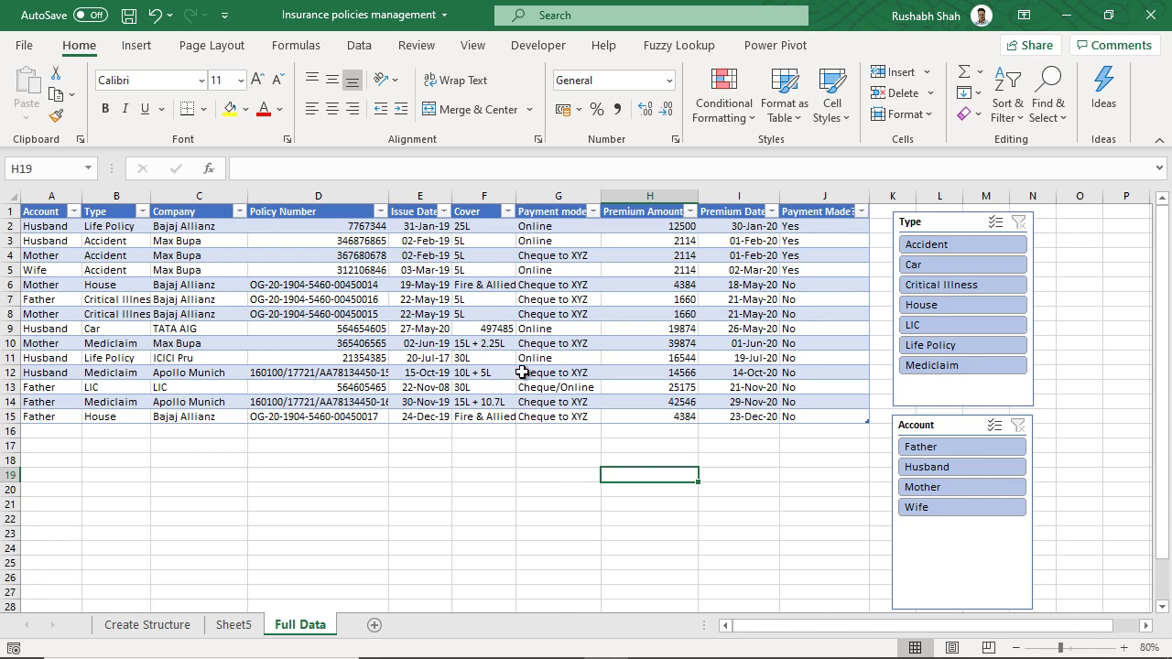
click(235, 626)
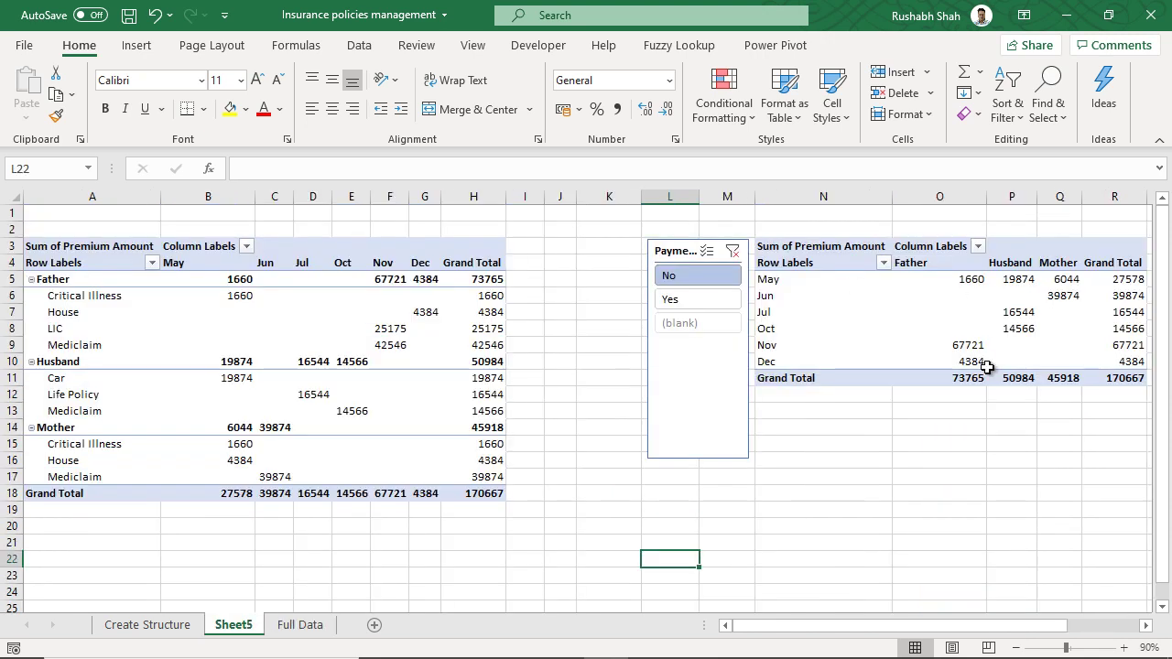
click(293, 626)
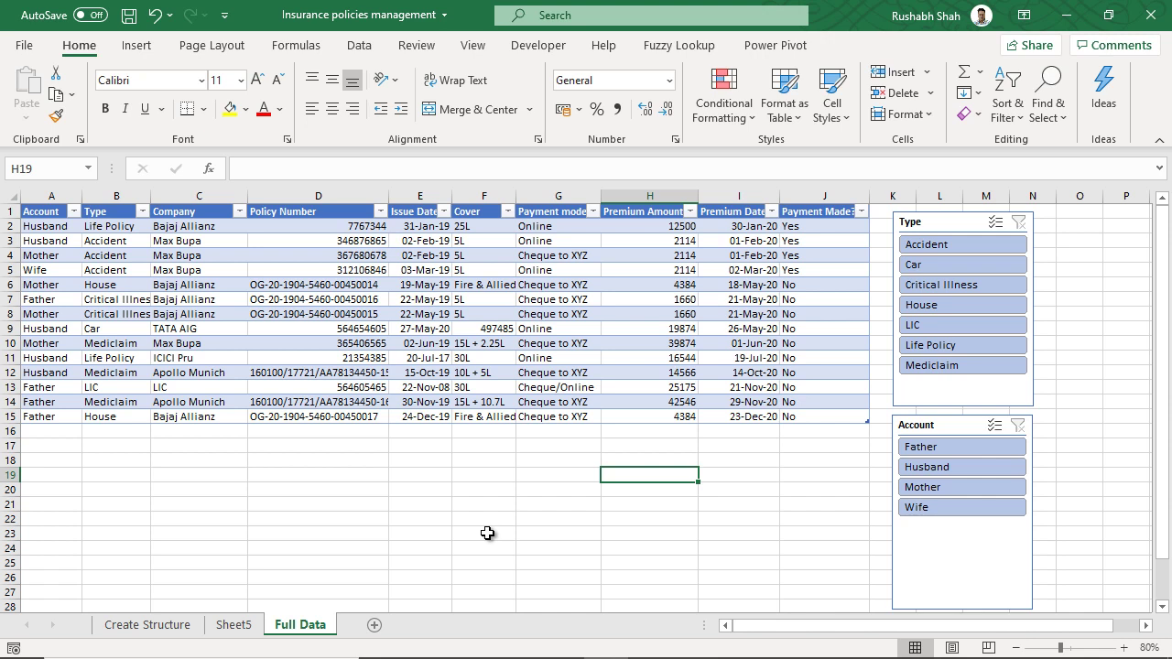
- Review the Payment Made values in J2:J15, then return to Sheet5's No-filtered pivots totalling 170667
drag(817, 232, 827, 417)
click(824, 270)
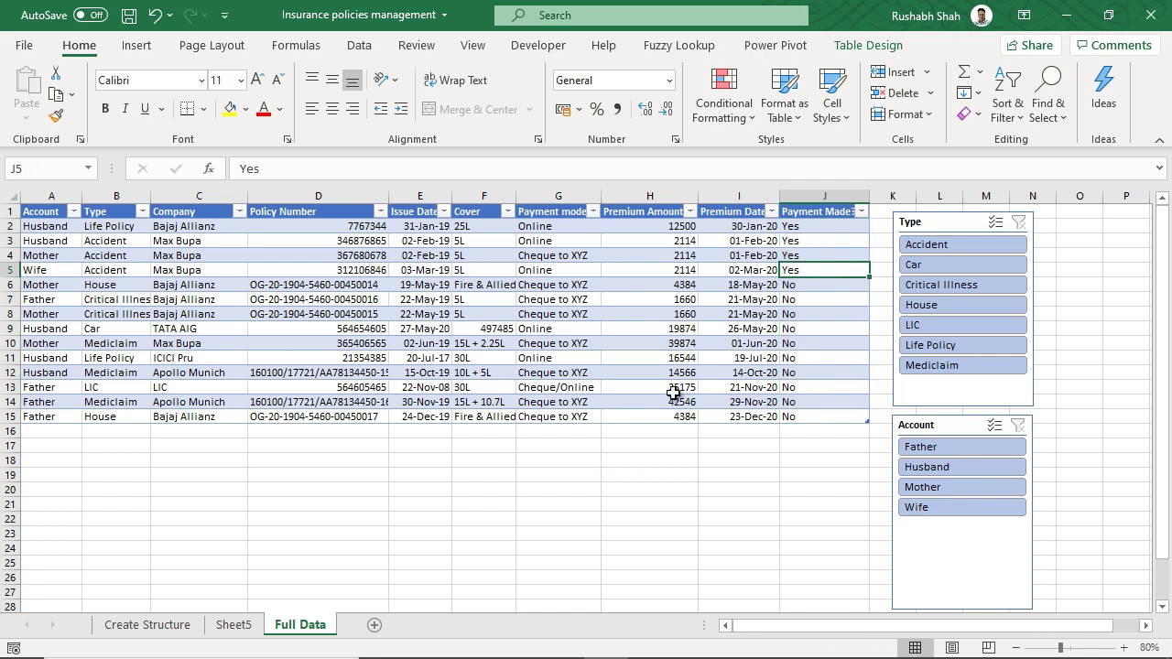
click(234, 625)
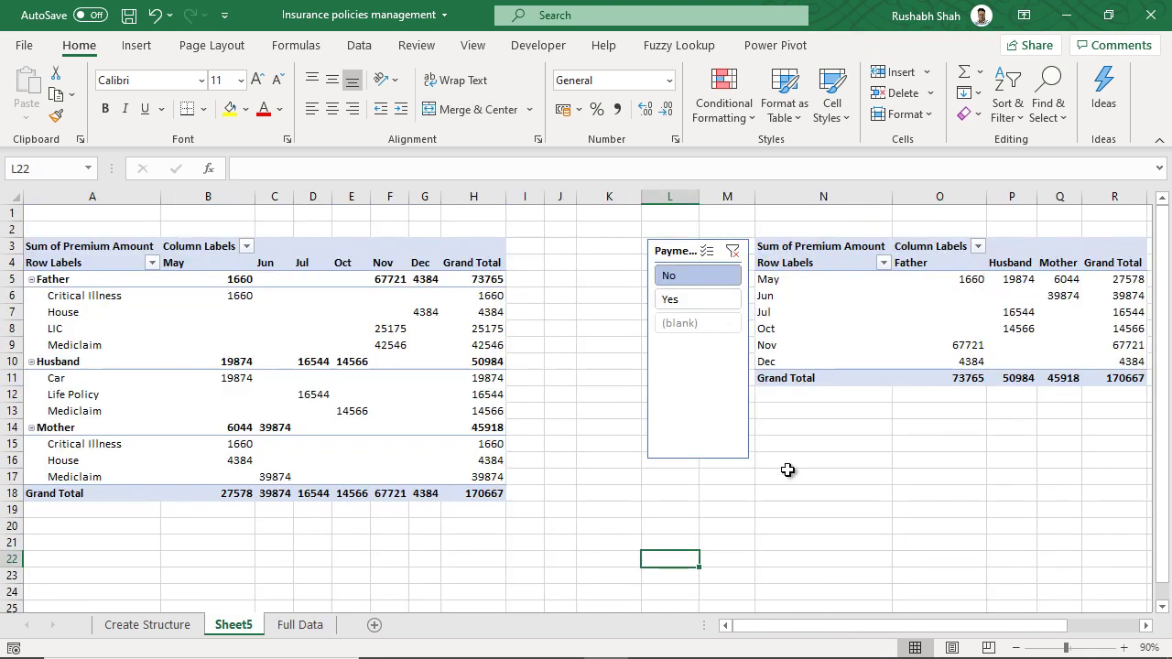